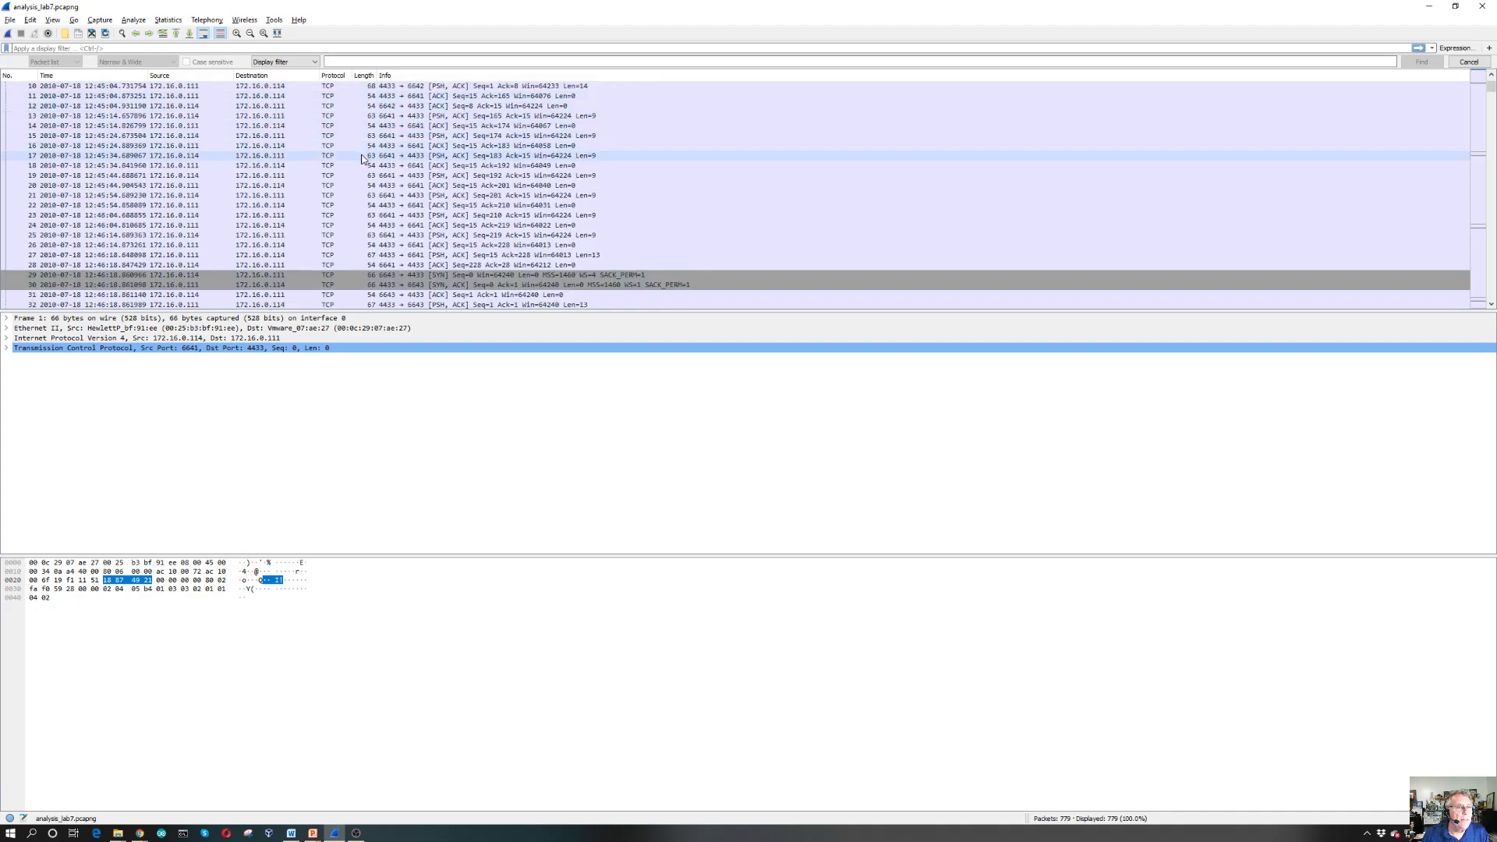
- Examine the opening part of the packet list for the addresses, protocols, ports and TCP flags used
scroll(365, 168, "down", 3)
scroll(364, 173, "down", 2)
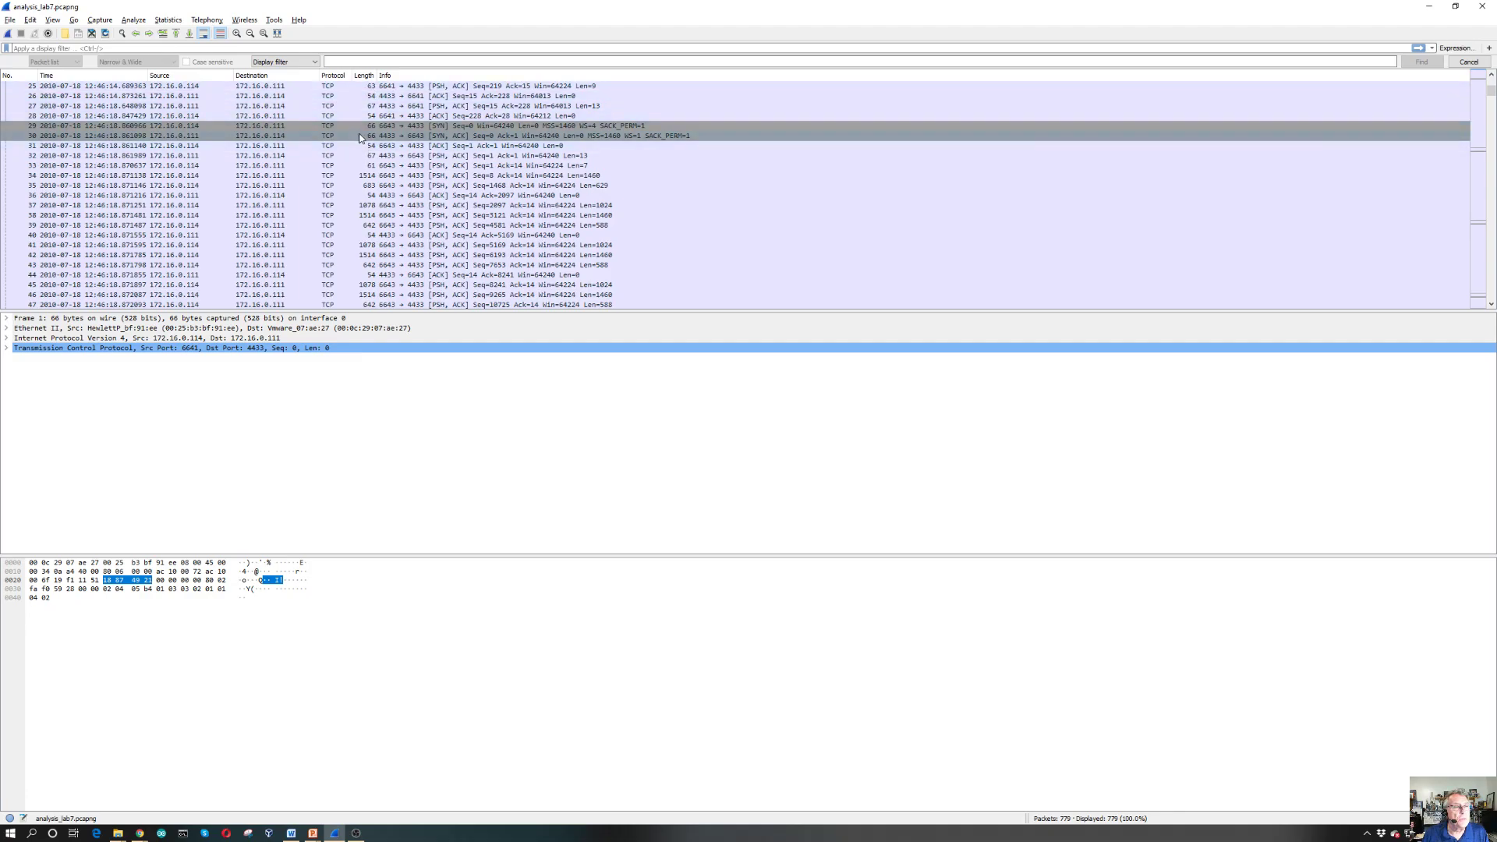
scroll(360, 138, "up", 8)
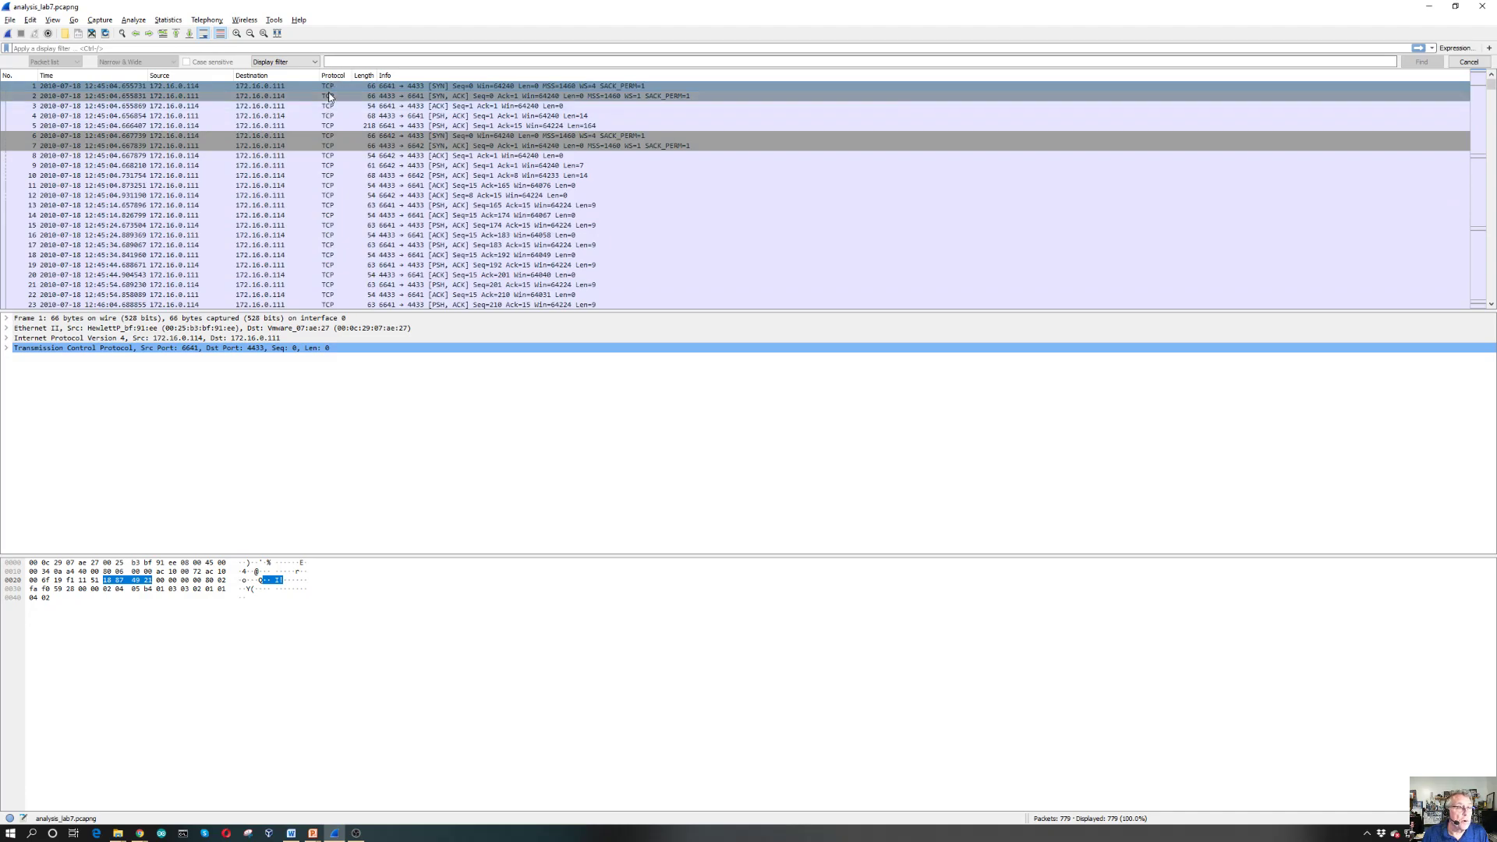
scroll(329, 113, "down", 11)
scroll(329, 130, "down", 20)
scroll(330, 138, "down", 2)
scroll(330, 138, "up", 20)
scroll(329, 132, "up", 18)
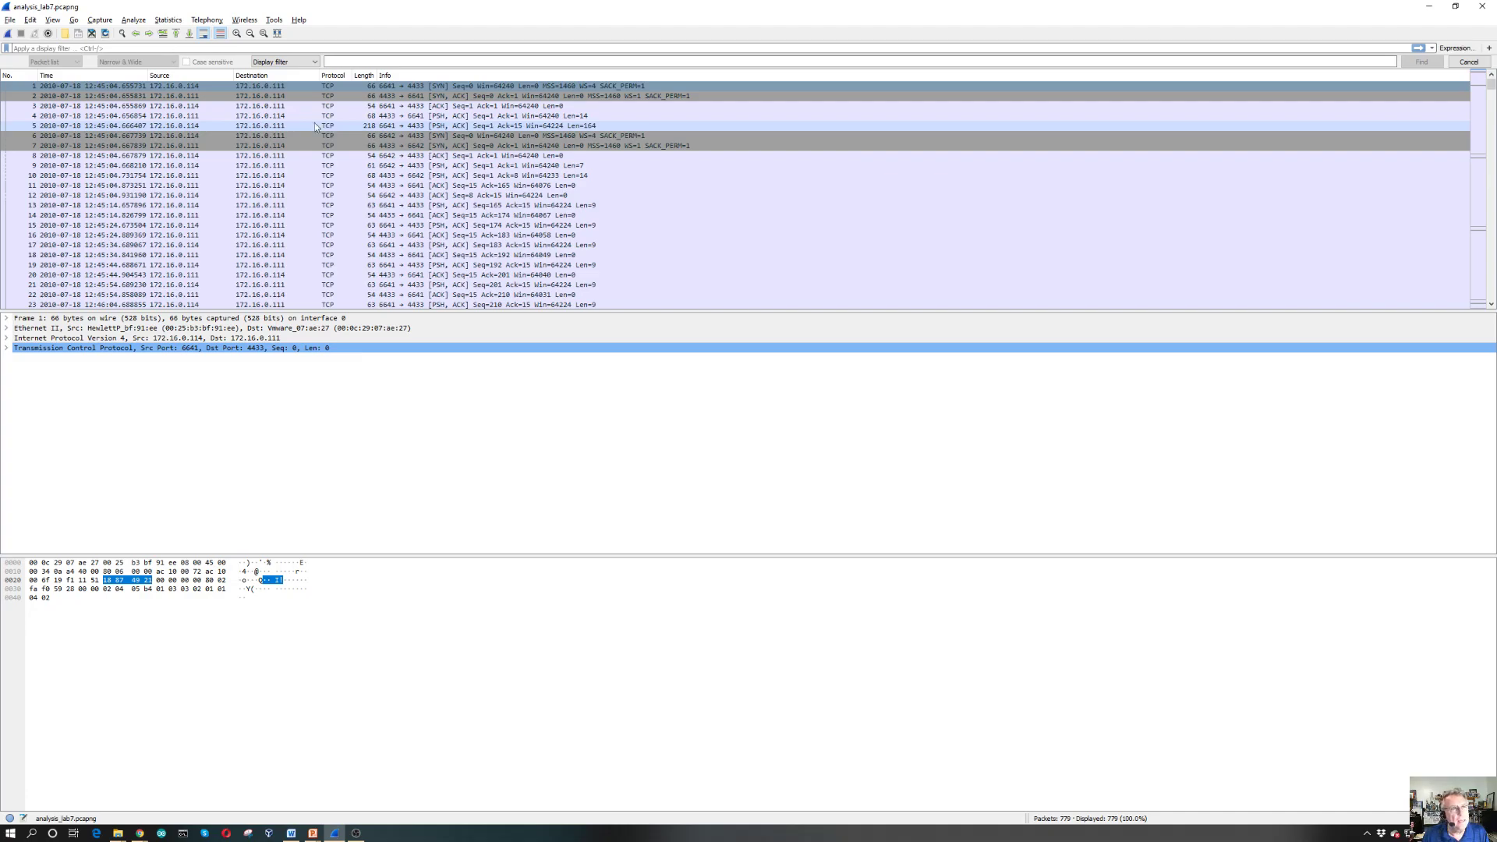
scroll(438, 198, "down", 3)
scroll(438, 197, "up", 3)
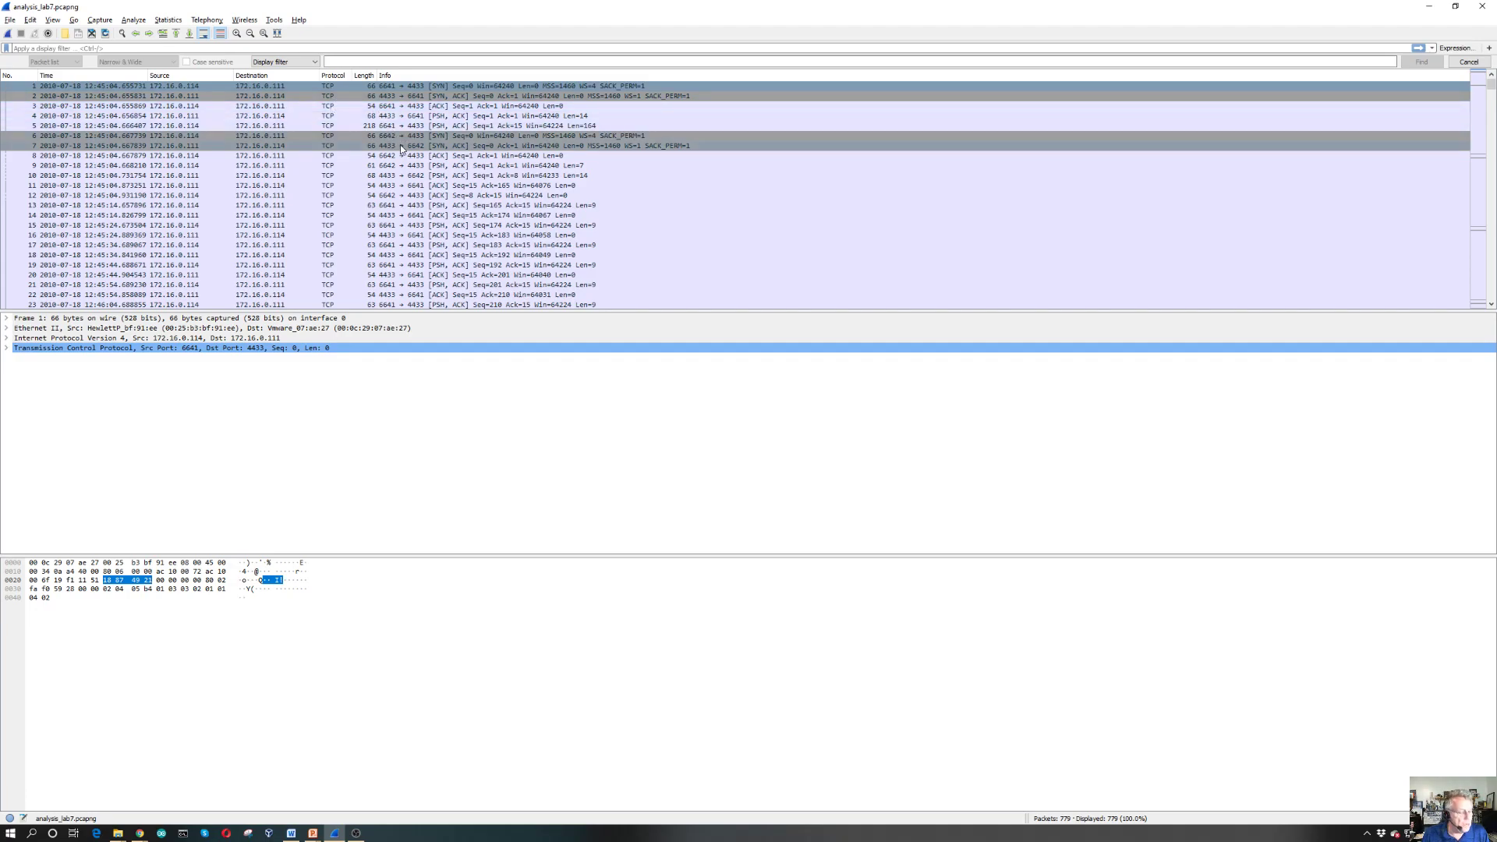
- Review the capture's endpoint statistics for Ethernet, IPv4, IPv6 and TCP, and close the Endpoints window
left_click(167, 21)
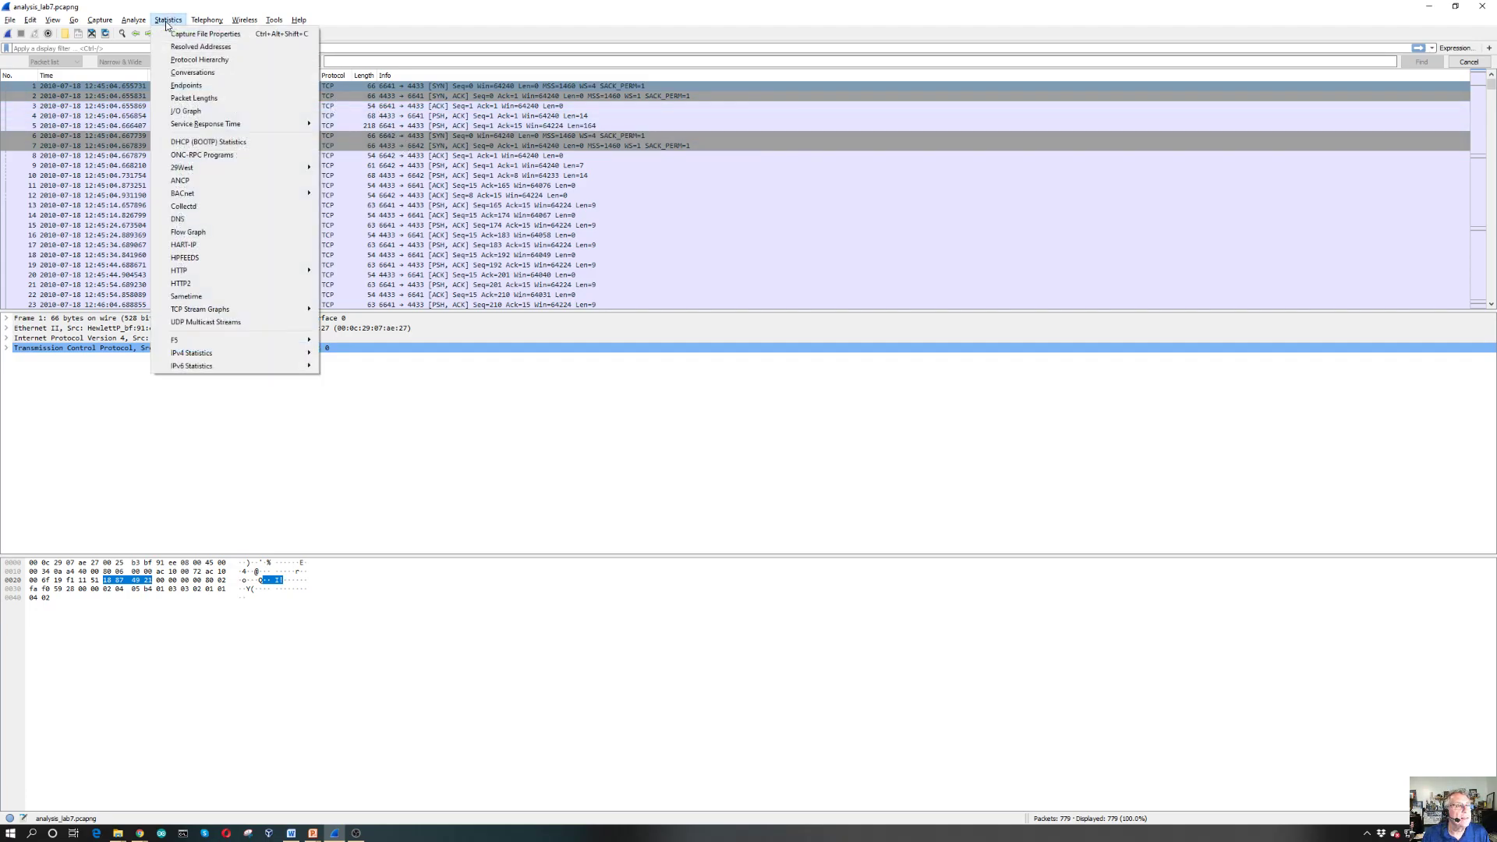
left_click(216, 89)
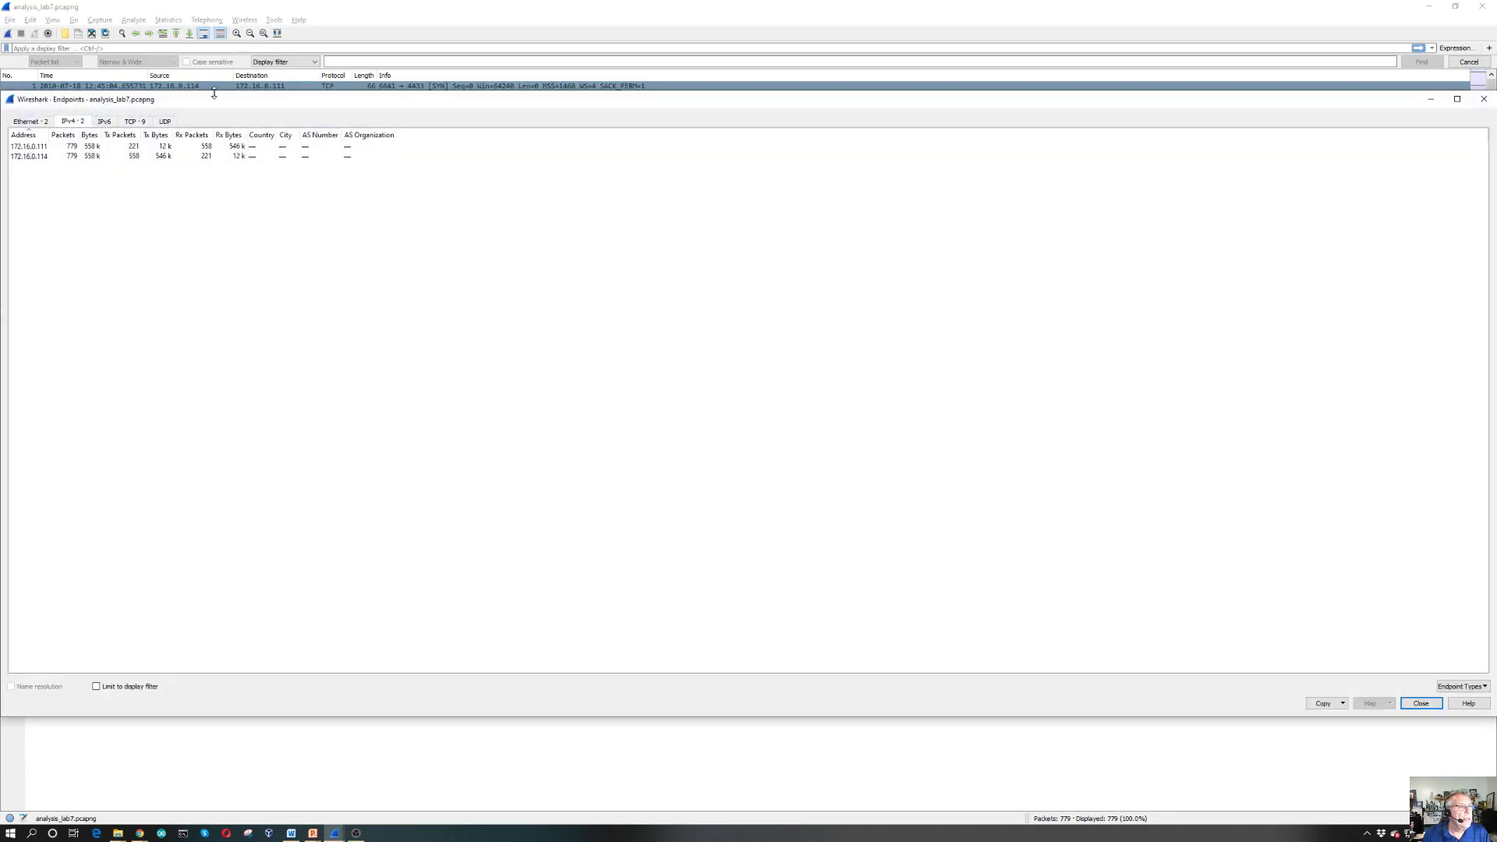
left_click(29, 125)
left_click(68, 122)
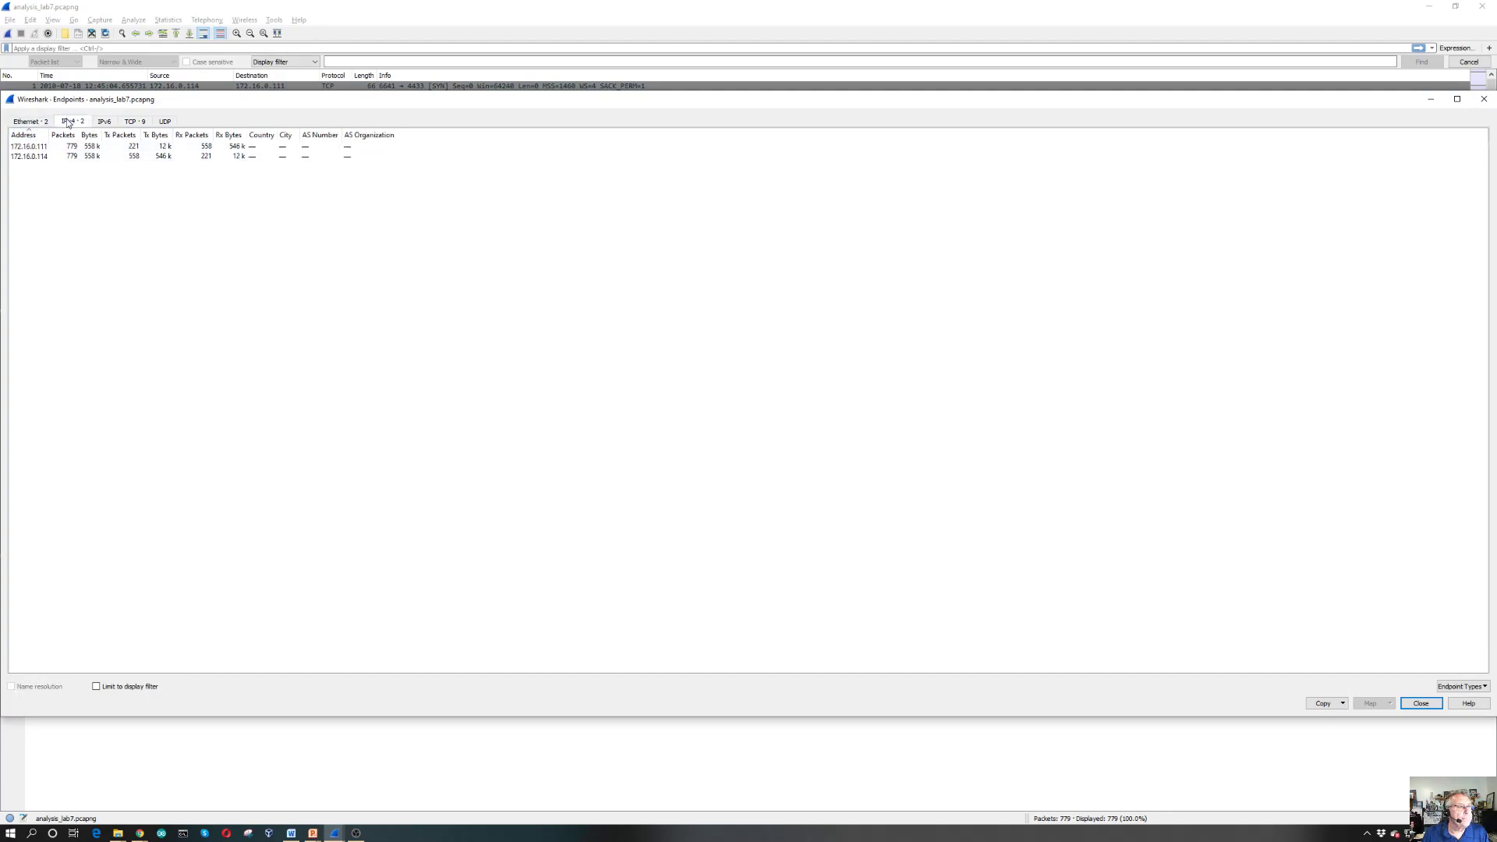
left_click(104, 123)
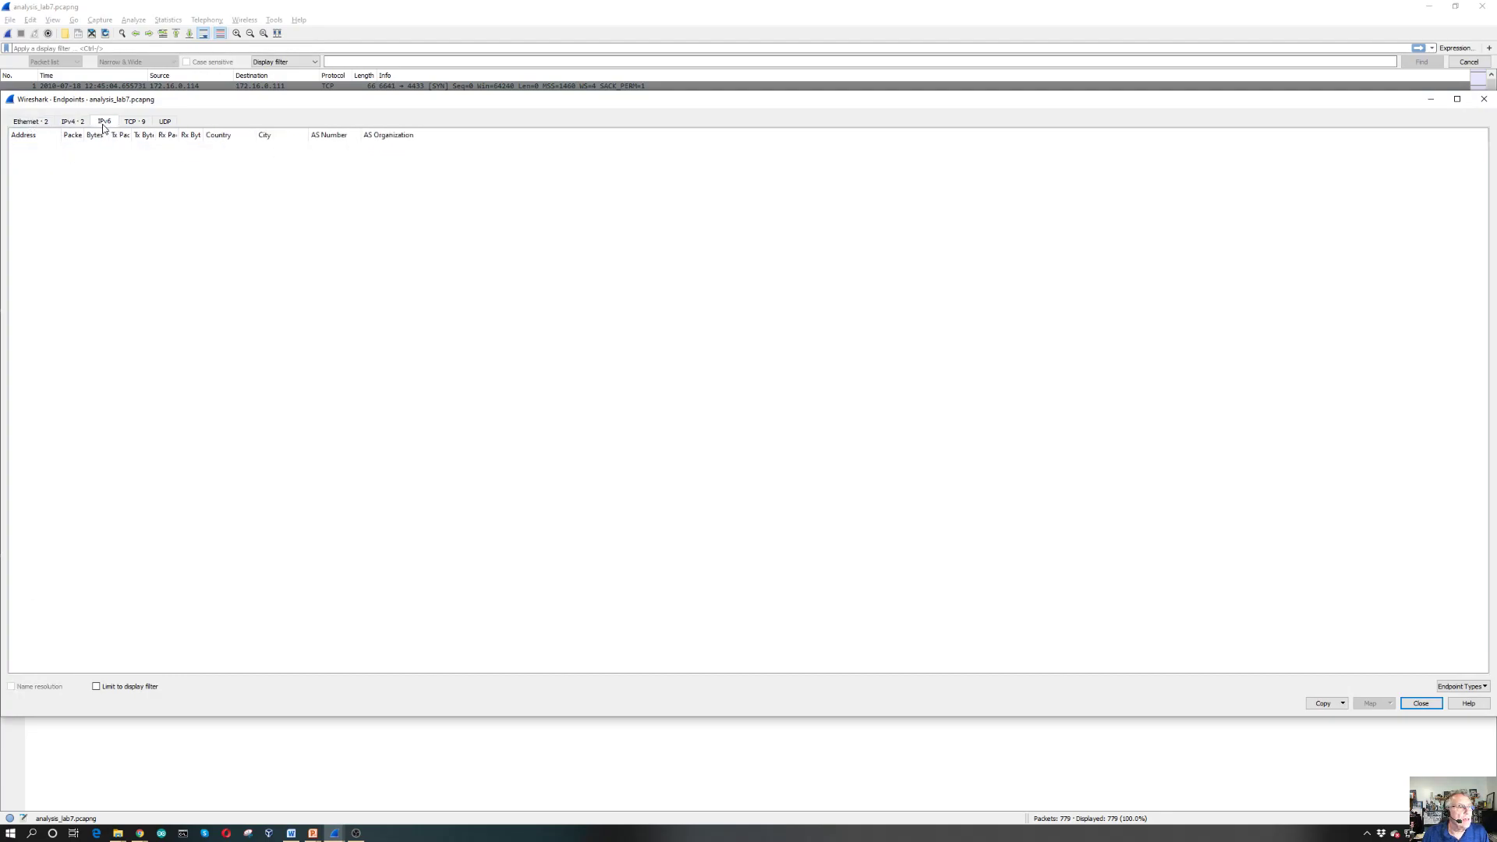
left_click(68, 123)
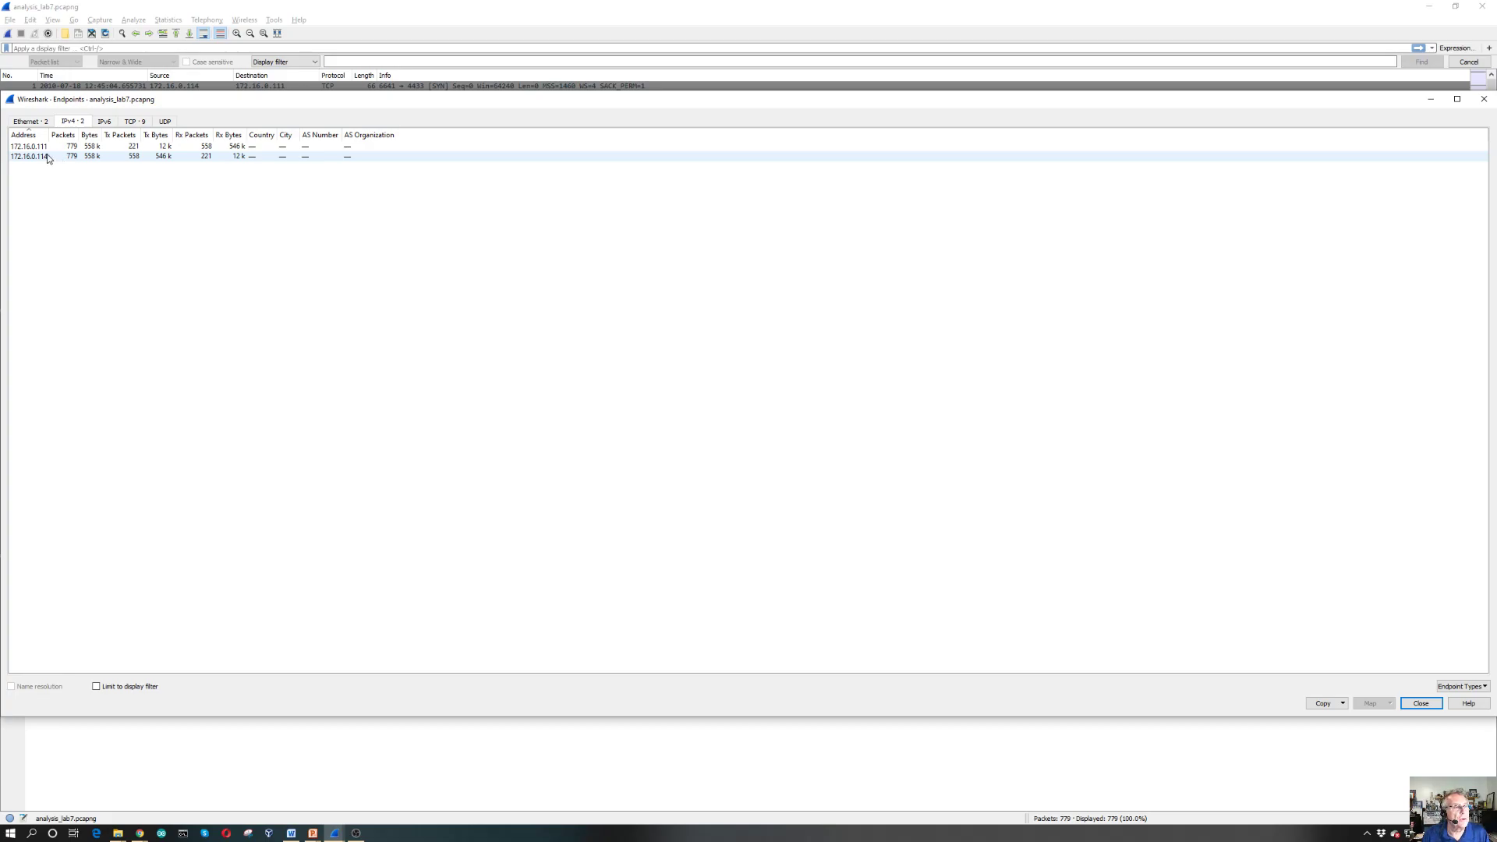
left_click(103, 123)
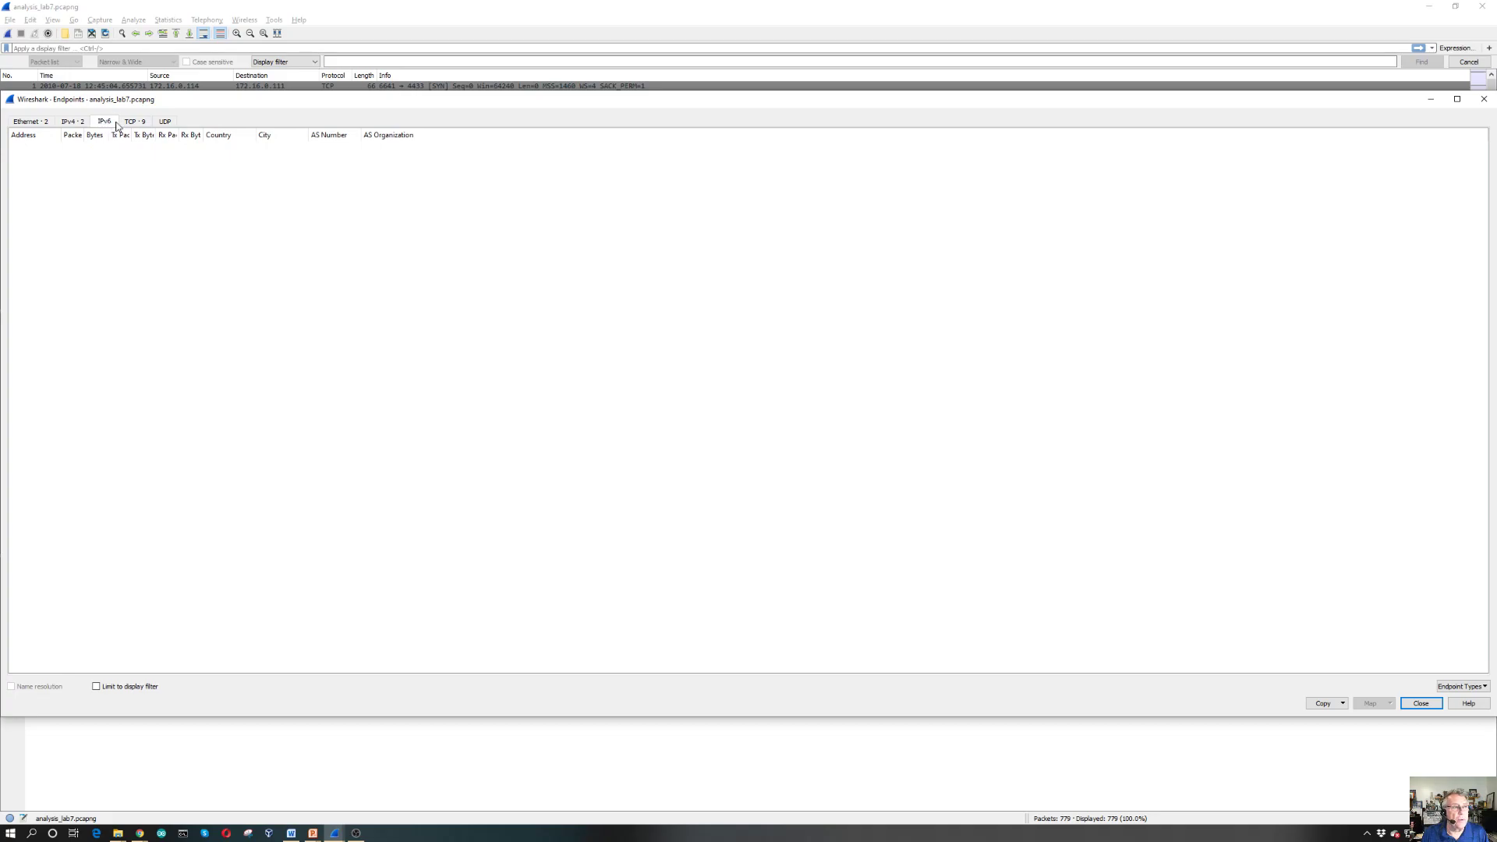
left_click(132, 122)
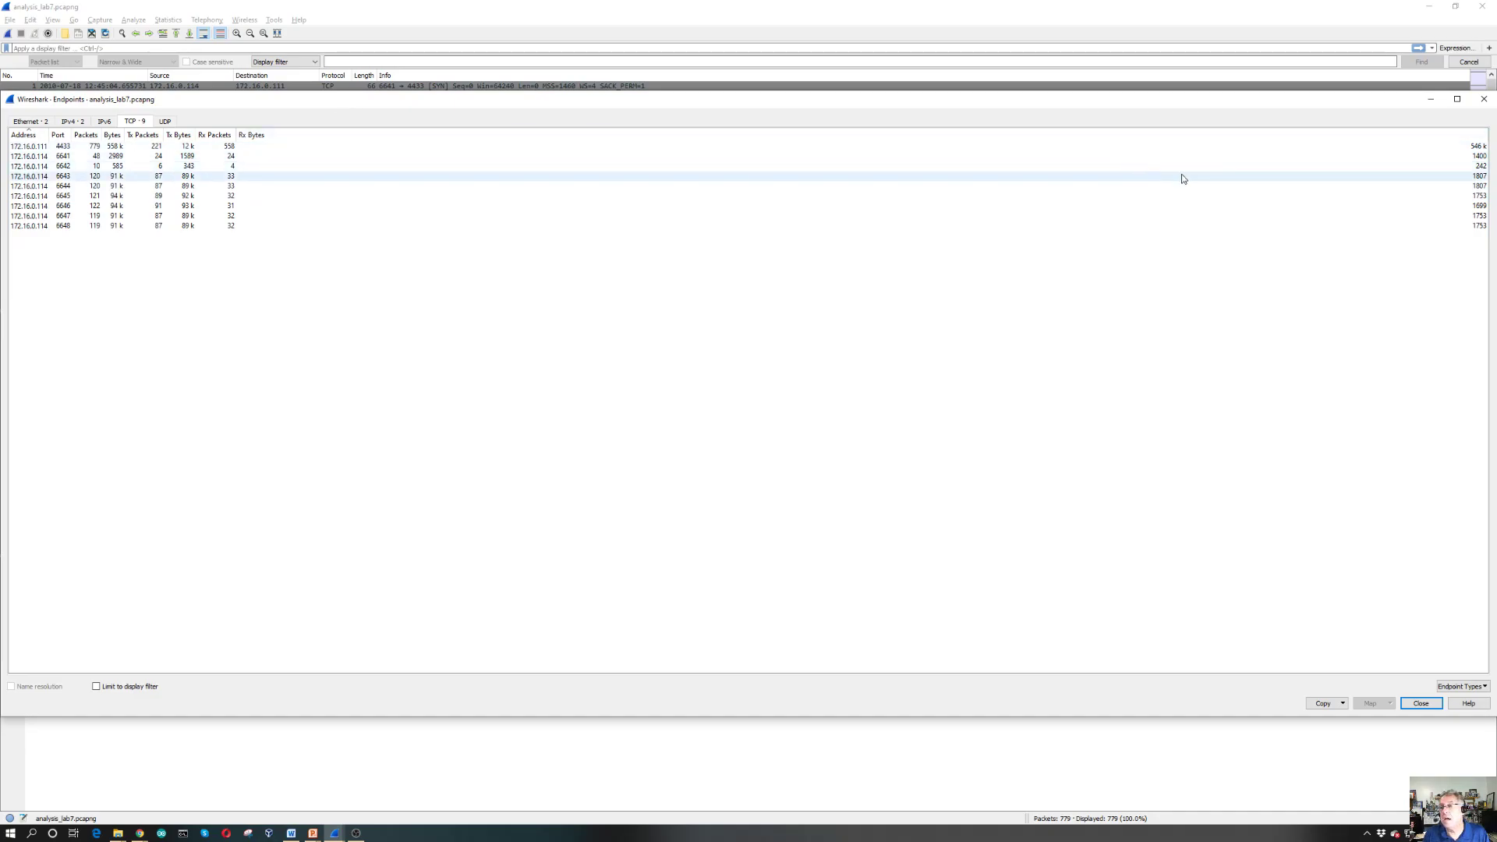
left_click(1483, 101)
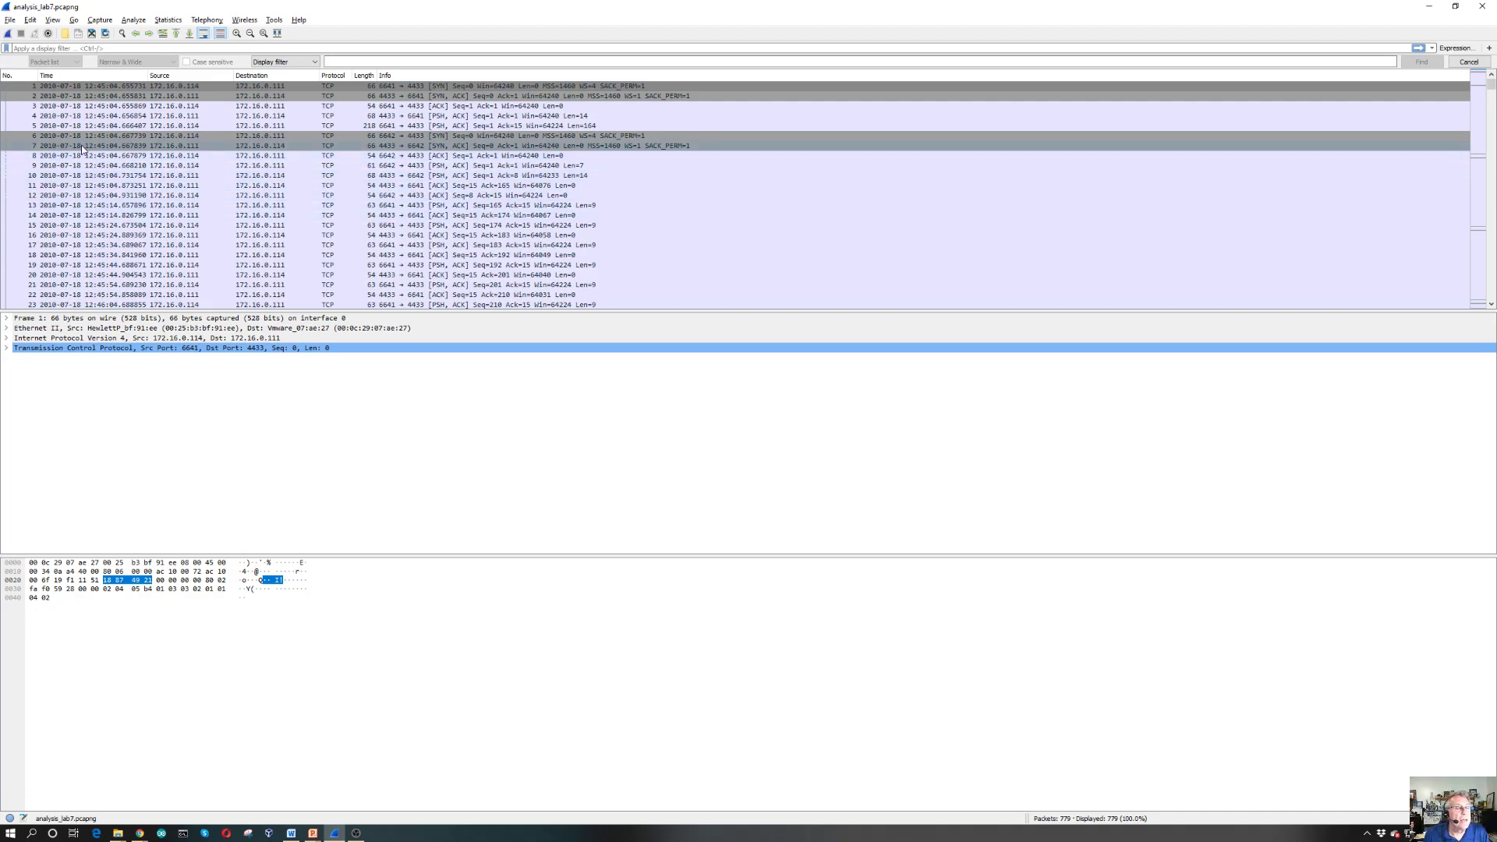
- Colorize packet 1's TCP conversation with Color 1 and expand the packet's Transmission Control Protocol details
right_click(174, 89)
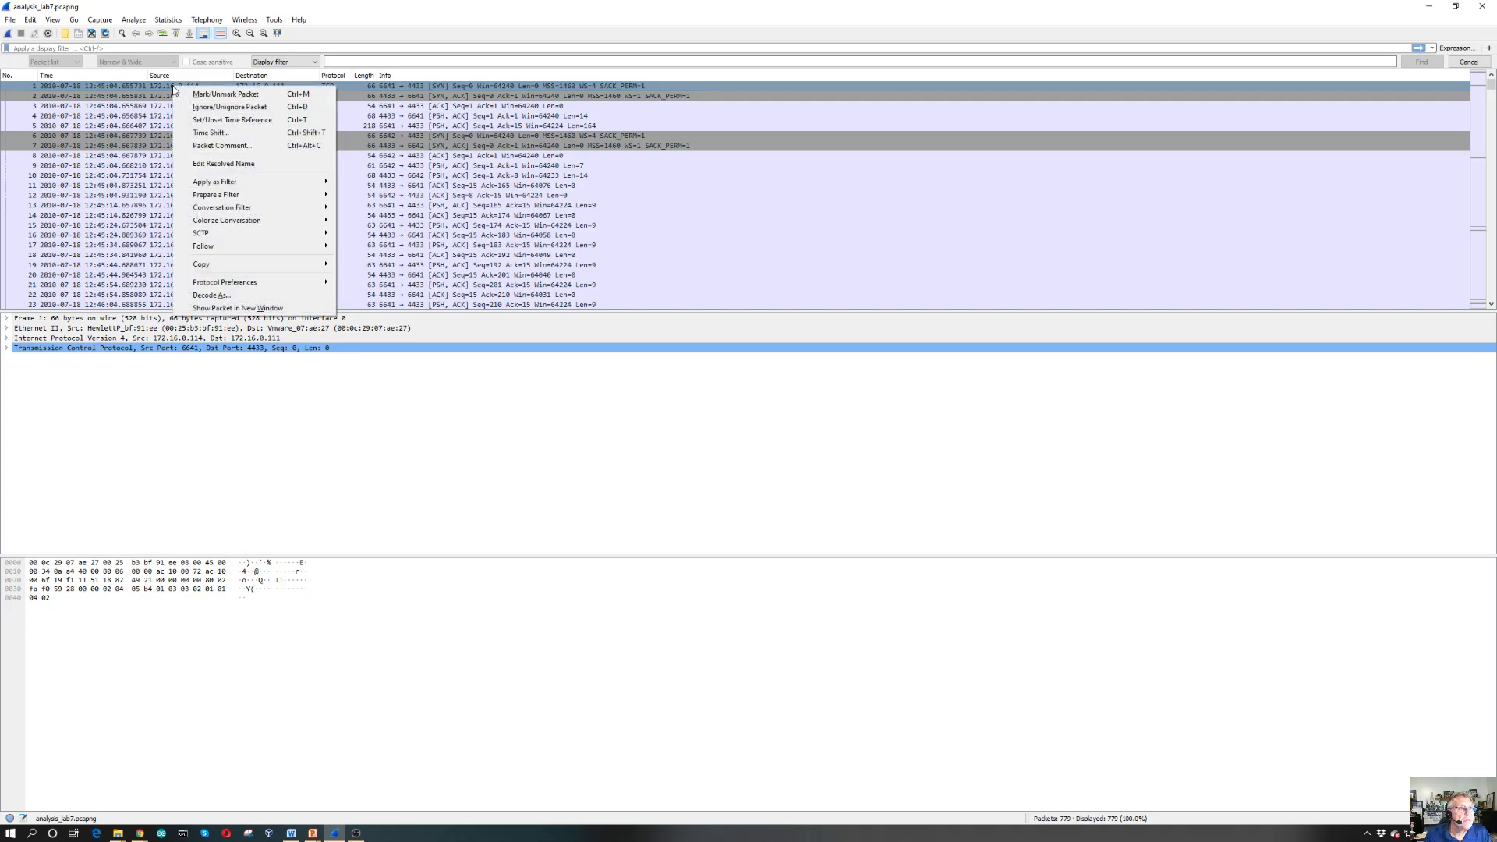
mouse_move(263, 224)
mouse_move(421, 287)
mouse_move(407, 312)
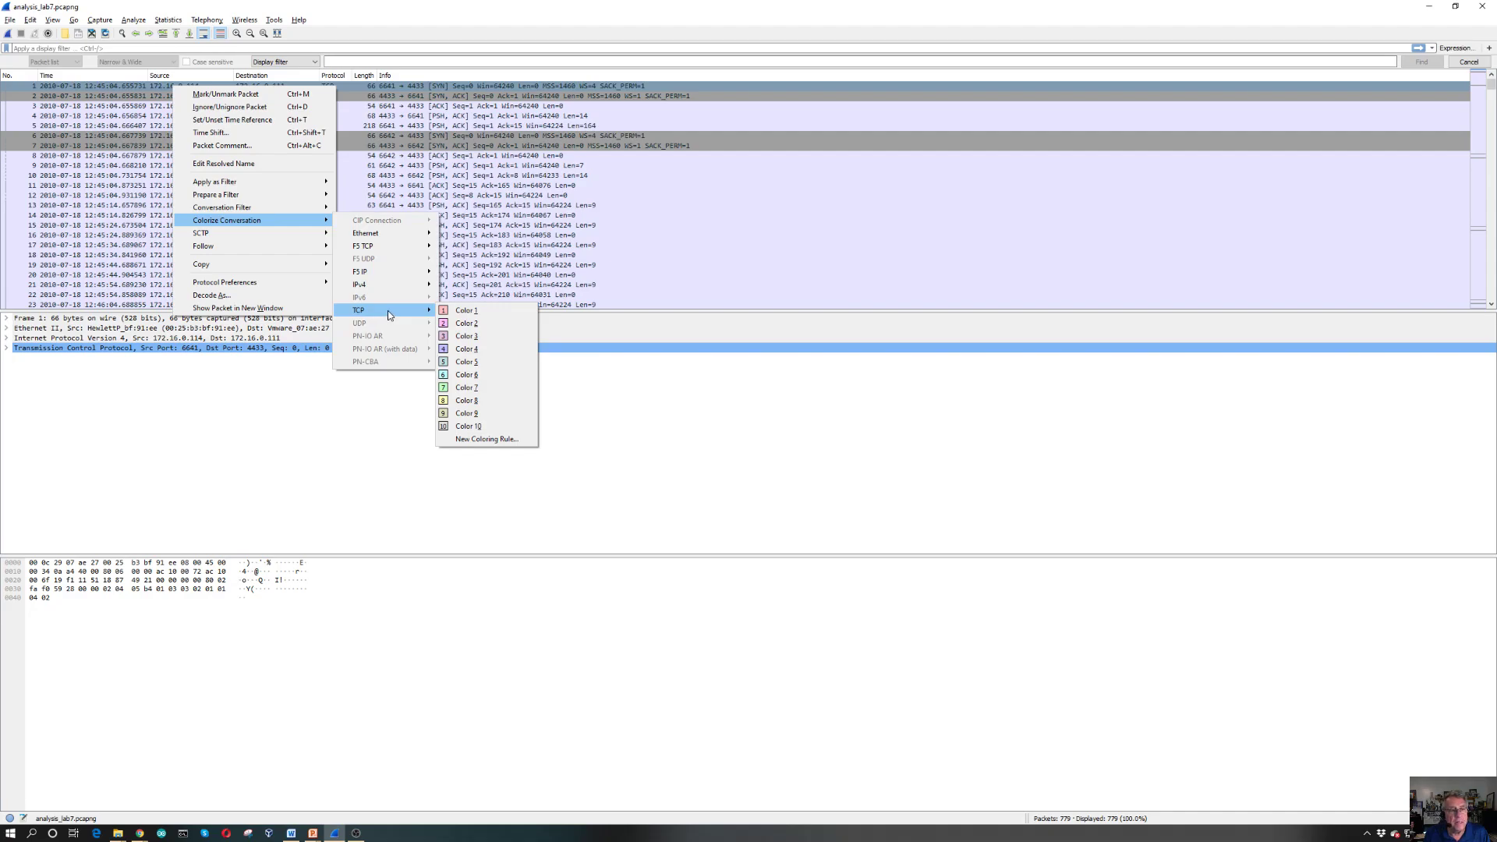
left_click(466, 311)
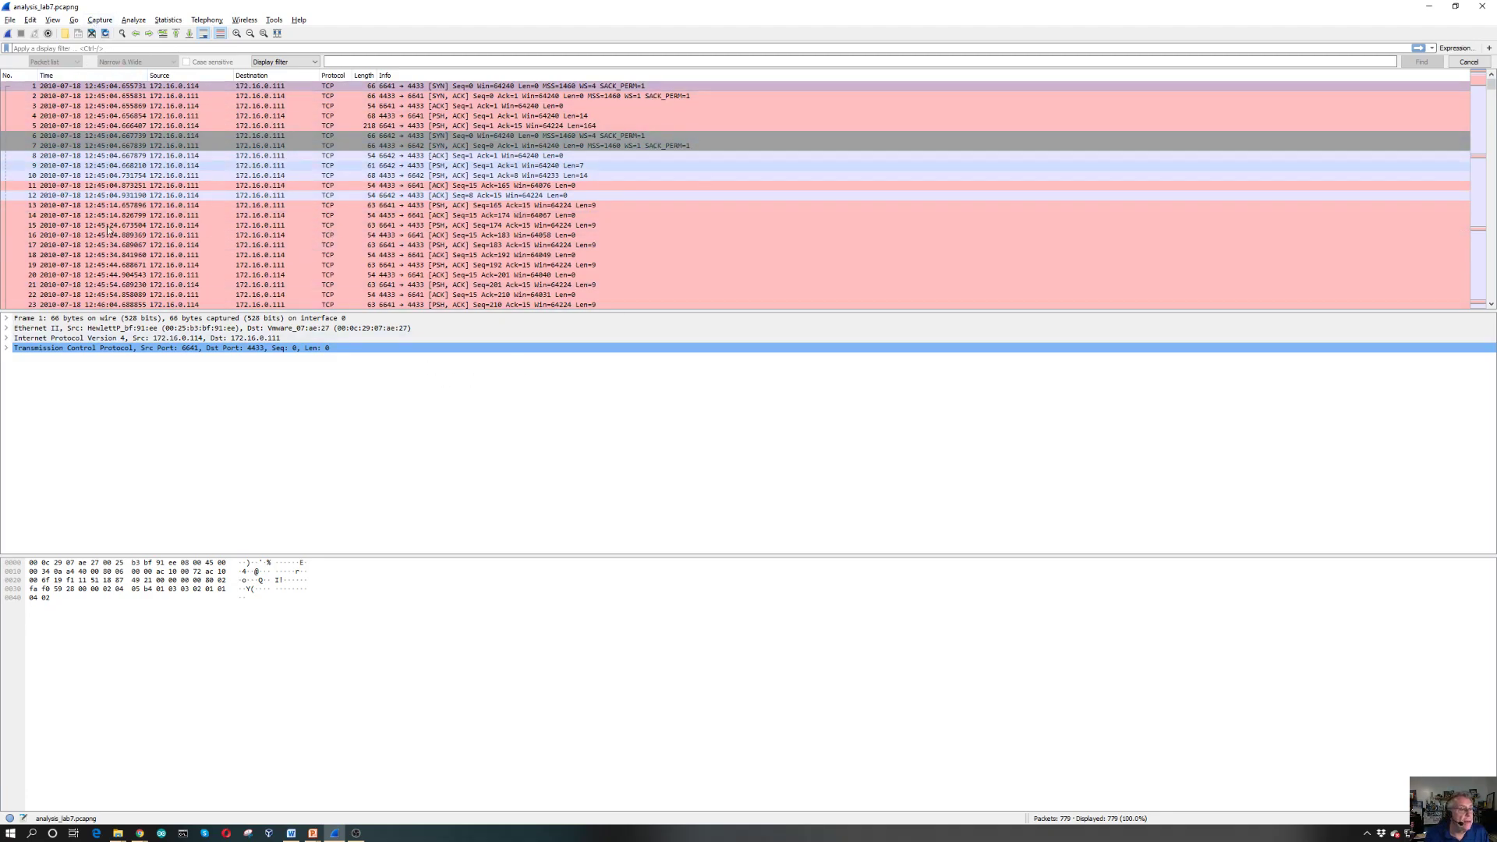
left_click(7, 348)
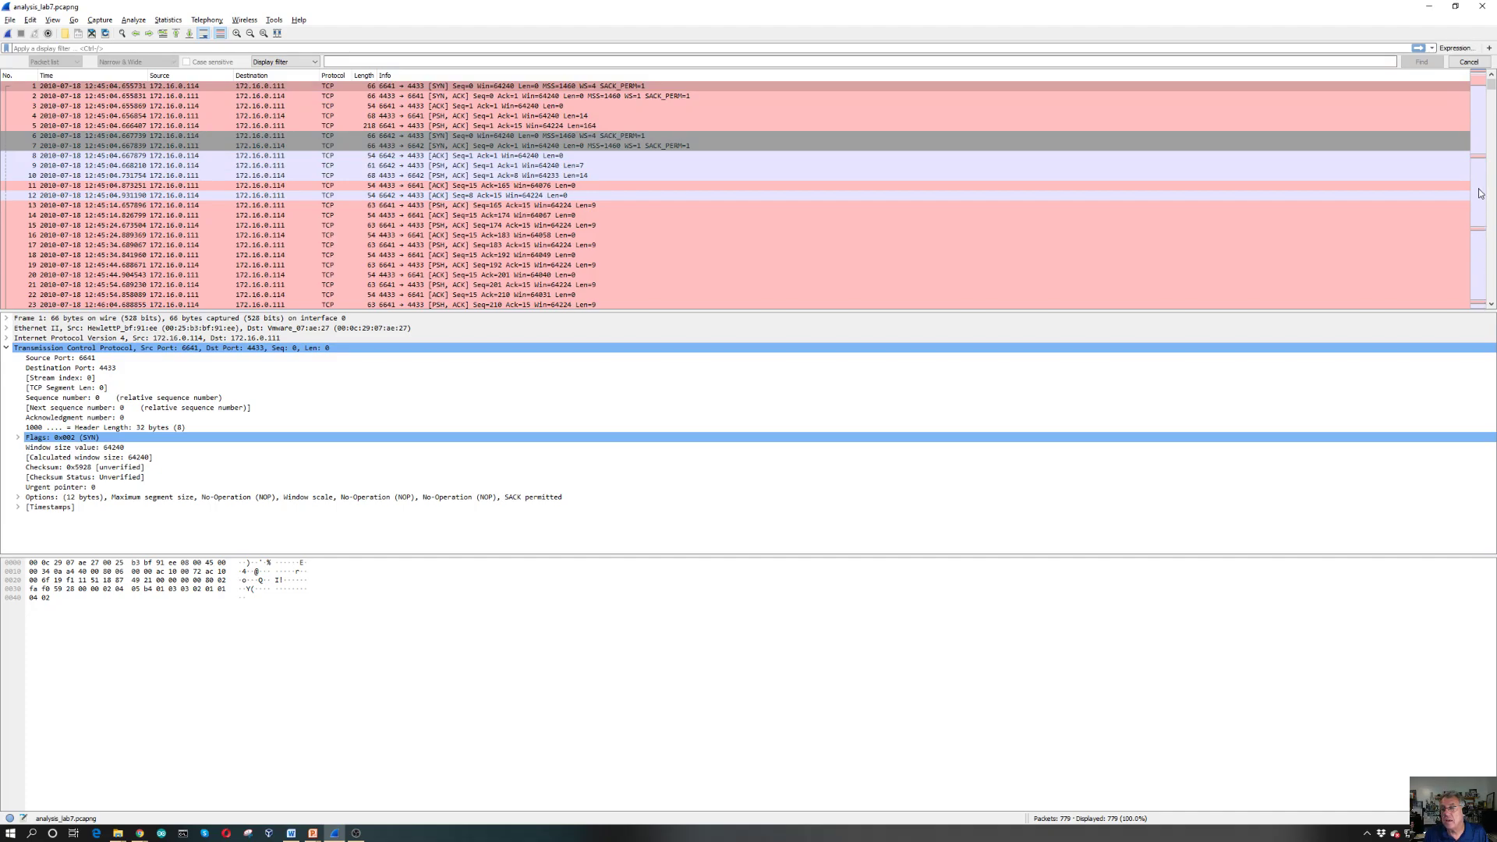
- Examine the packet list for where the colorized conversation alternates with other TCP connections, and return to packet 1
mouse_move(1491, 84)
left_mouse_down()
mouse_move(1490, 293)
mouse_move(1491, 78)
left_mouse_up()
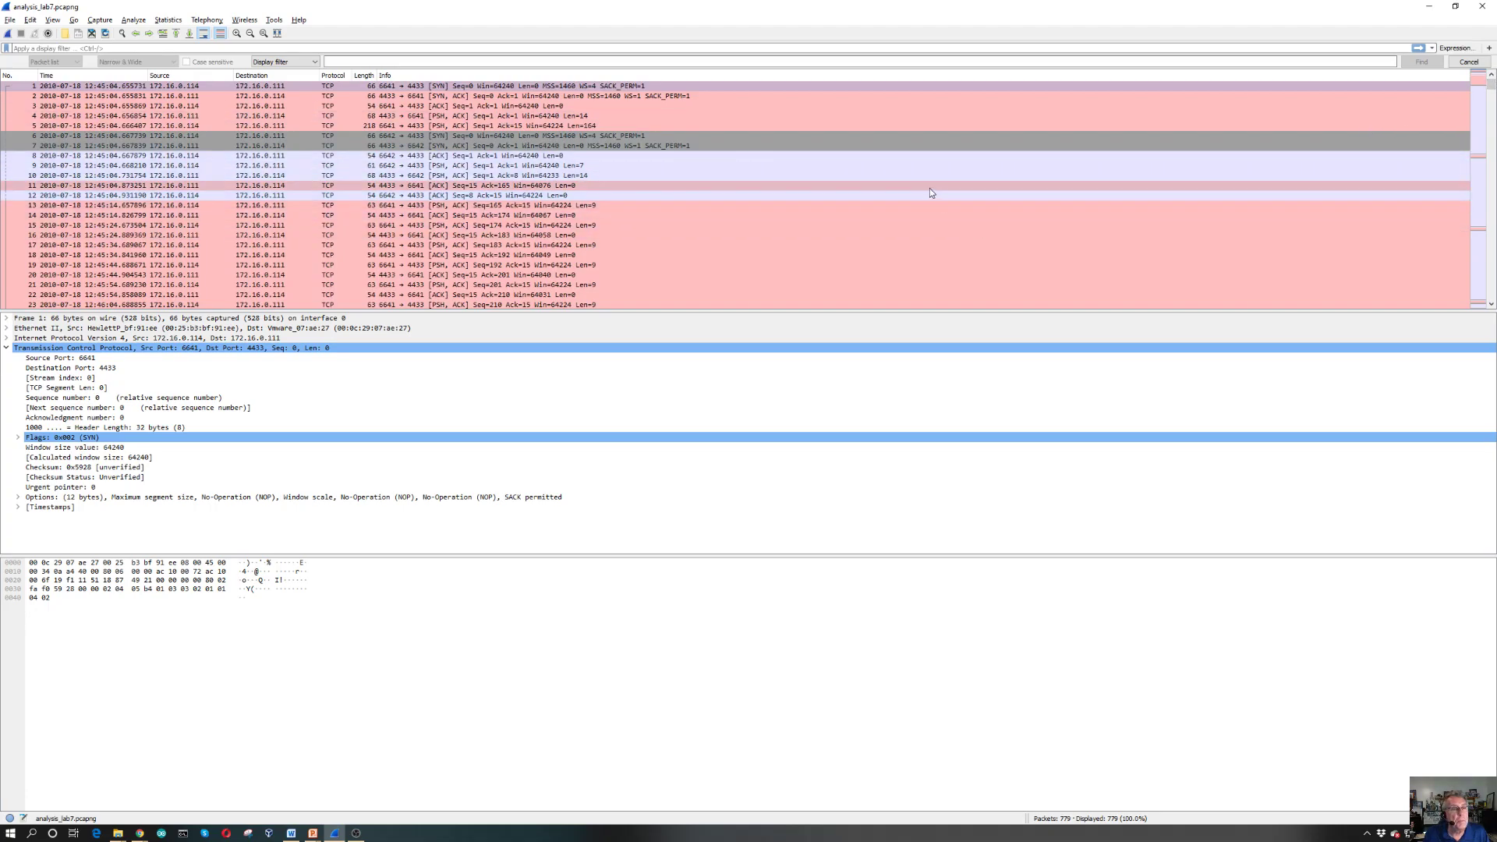
scroll(929, 188, "down", 4)
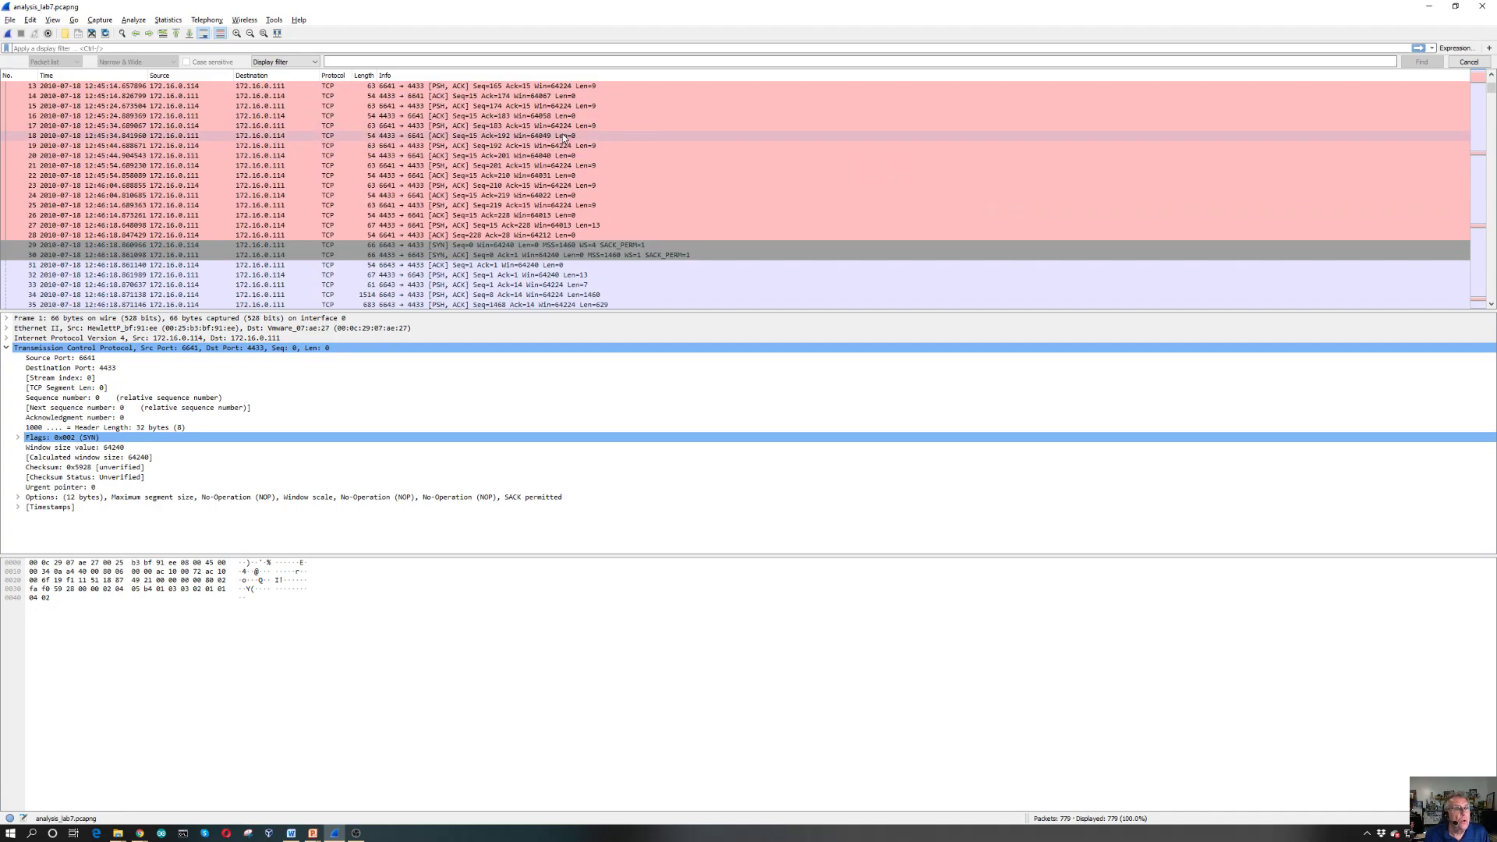
scroll(566, 135, "down", 6)
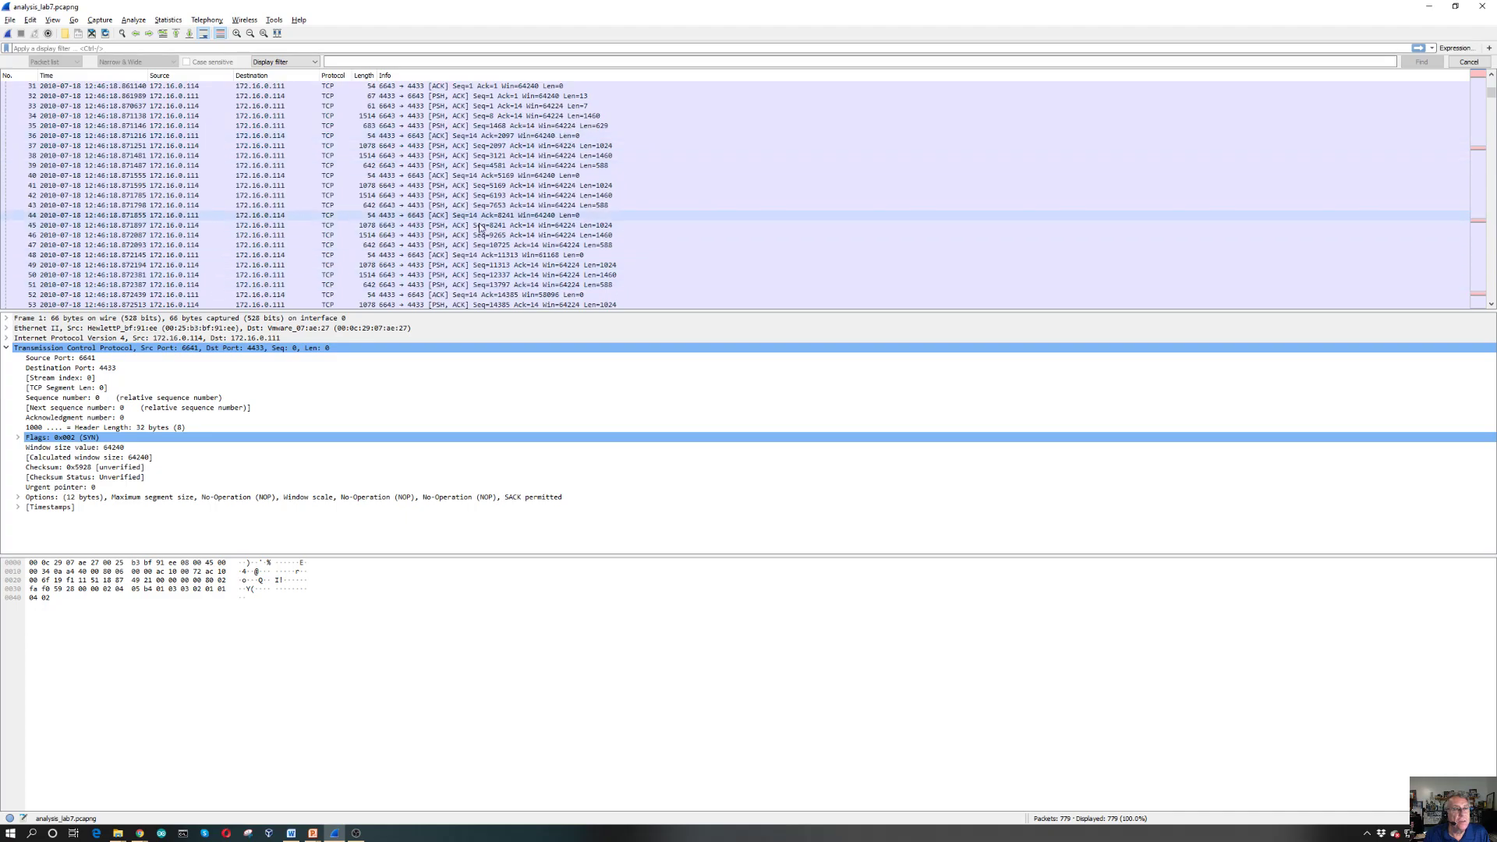
scroll(561, 168, "up", 1)
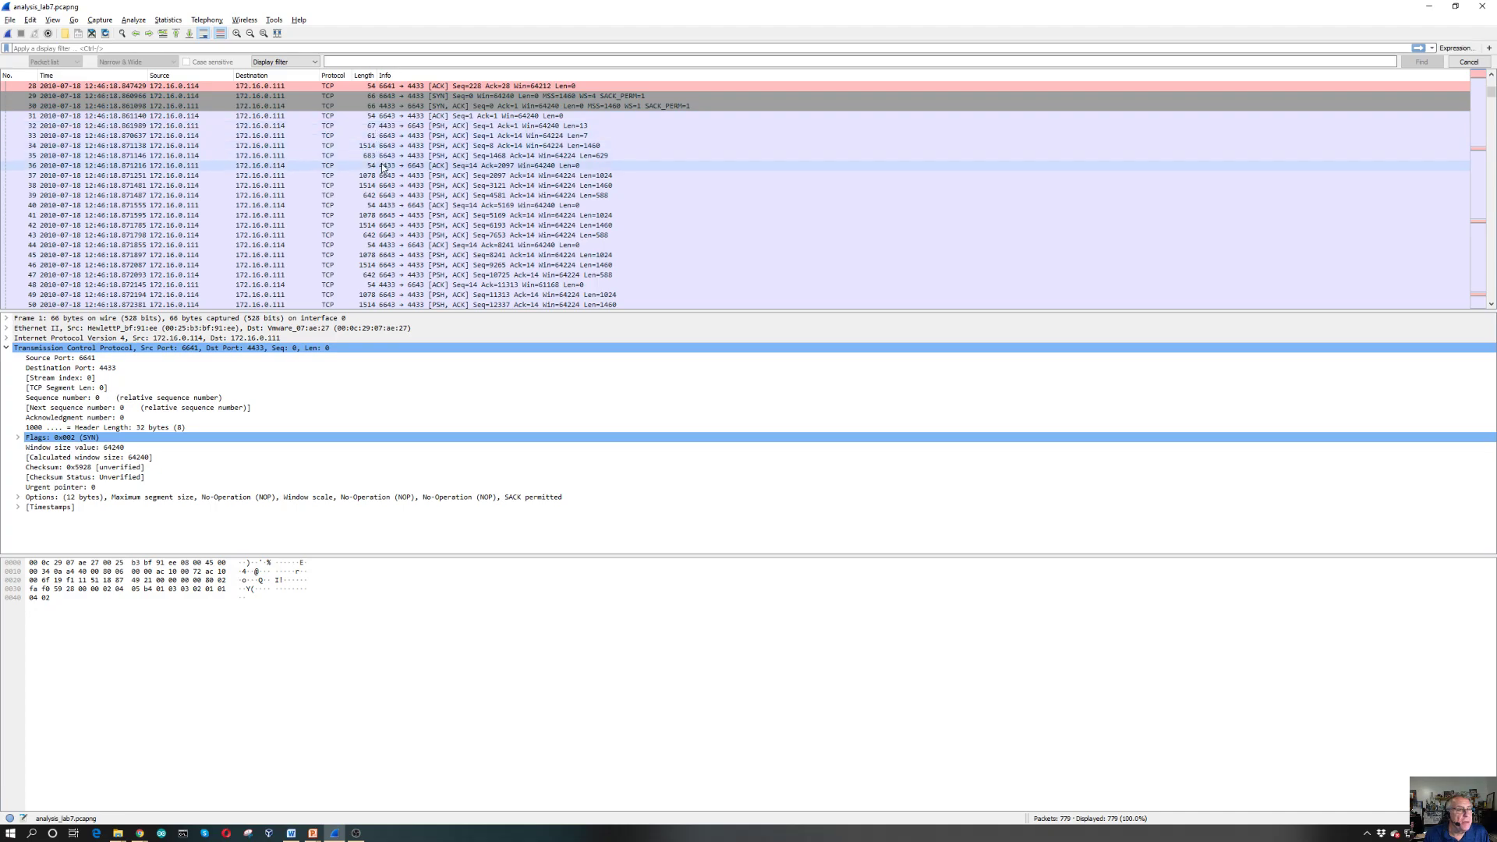
scroll(374, 179, "down", 4)
scroll(371, 182, "down", 5)
scroll(369, 175, "down", 15)
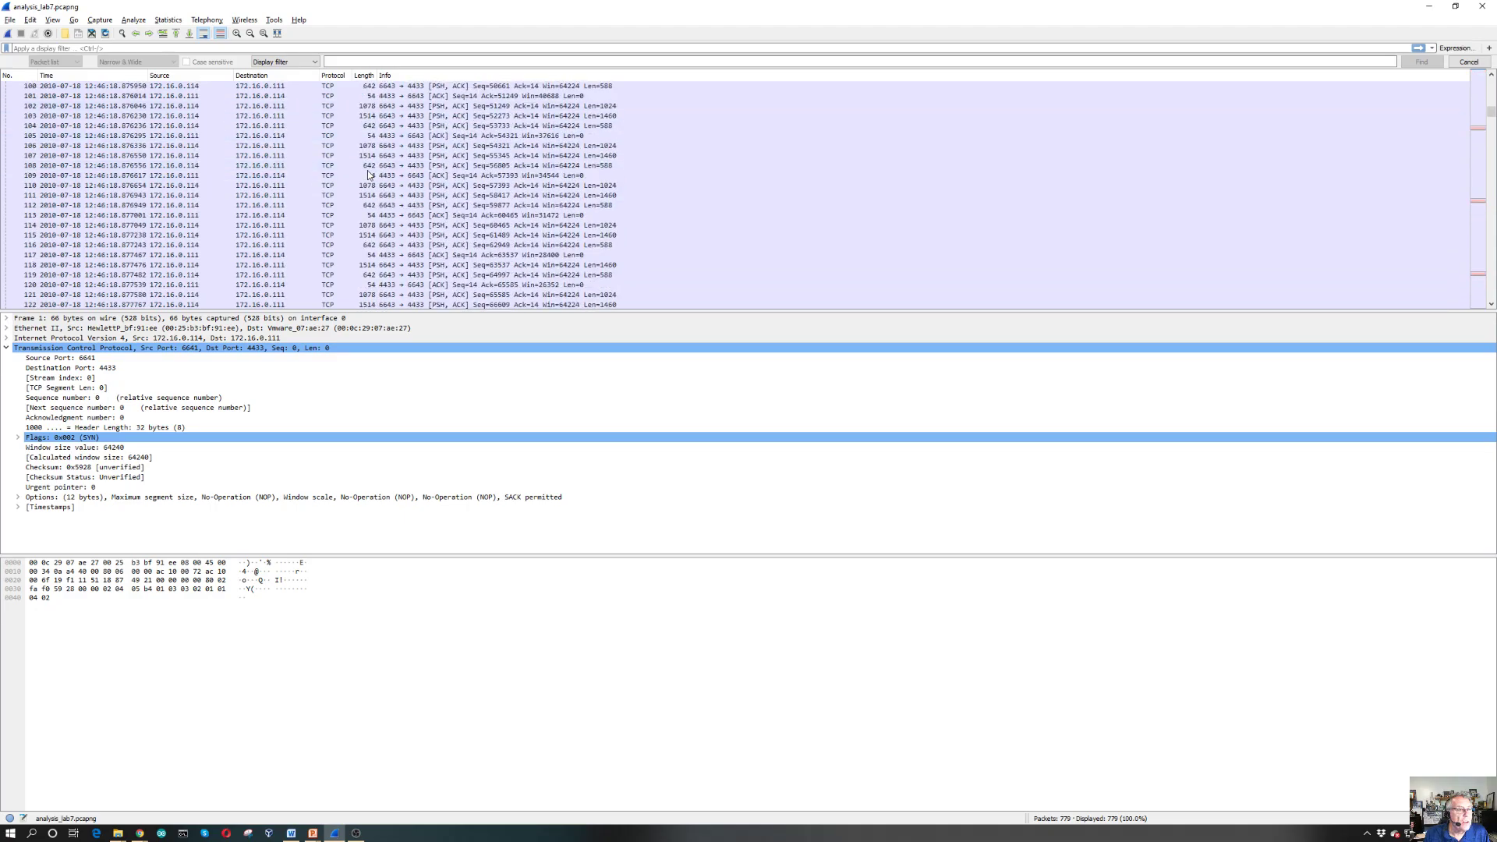
scroll(369, 175, "down", 8)
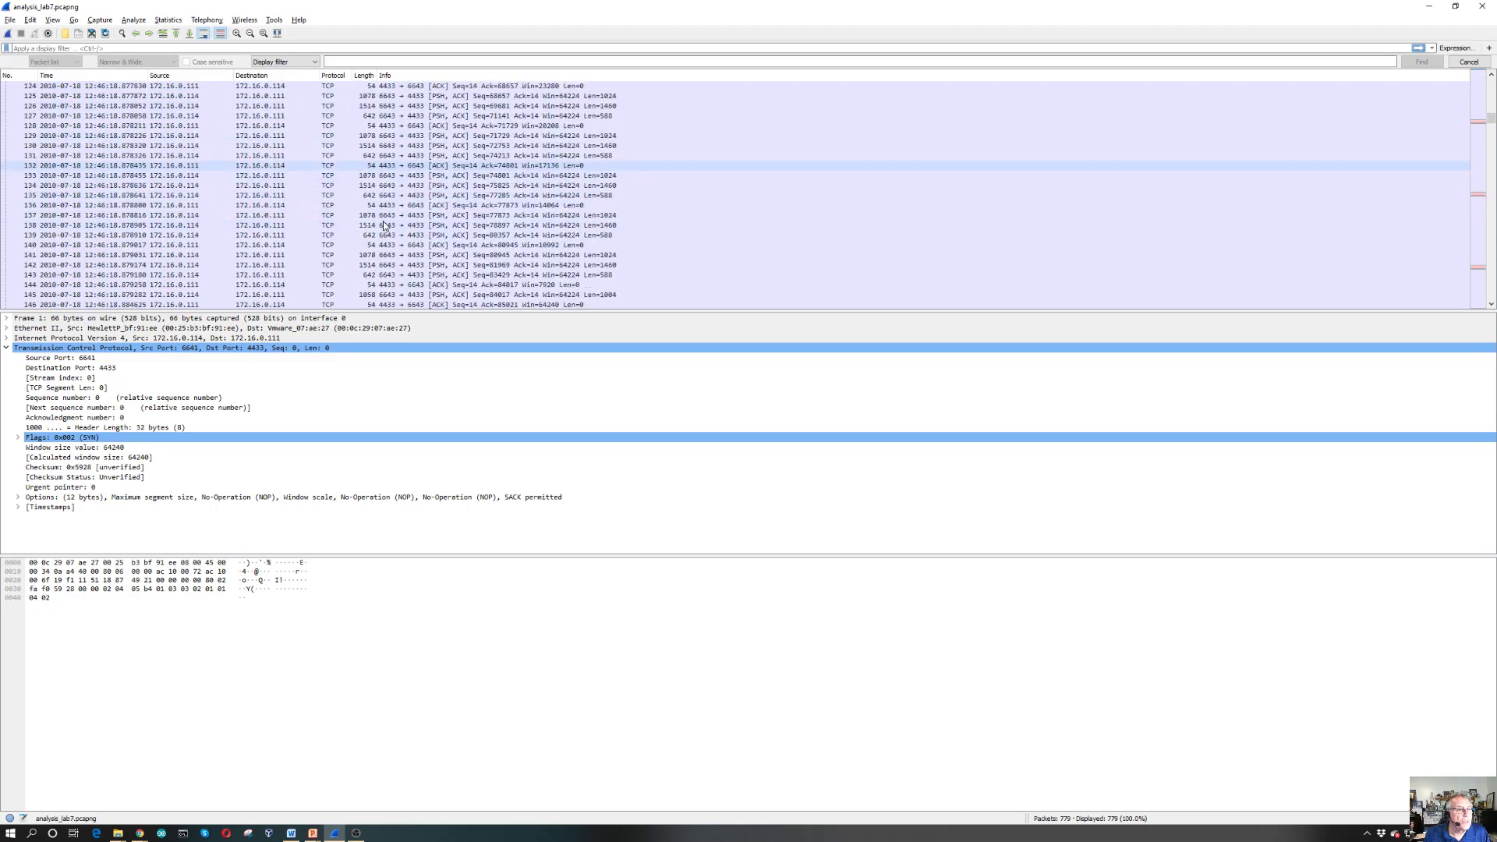
scroll(374, 211, "down", 5)
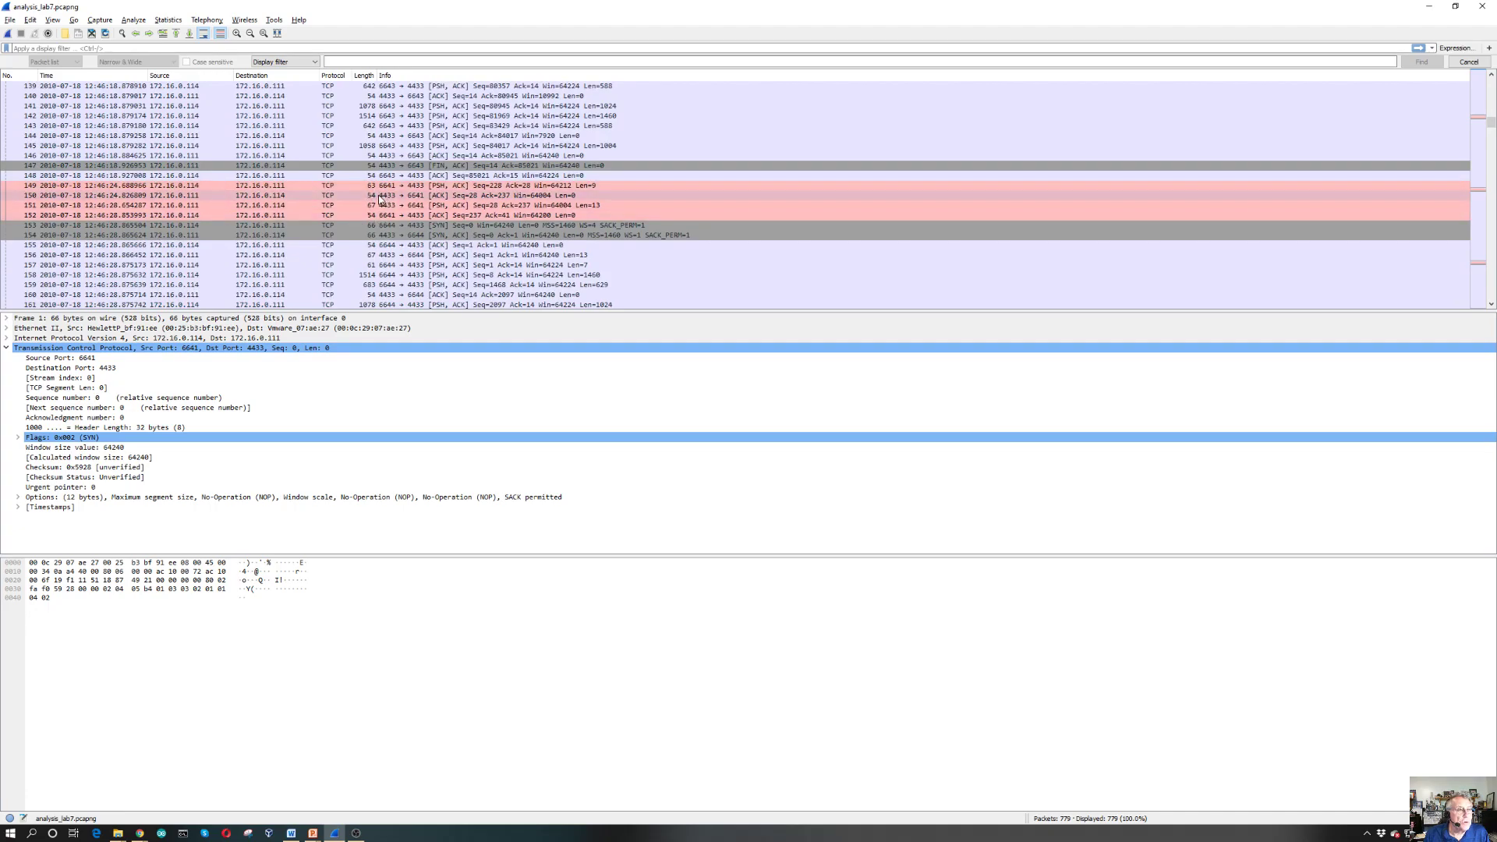
scroll(380, 200, "down", 5)
scroll(380, 189, "up", 20)
scroll(382, 189, "up", 13)
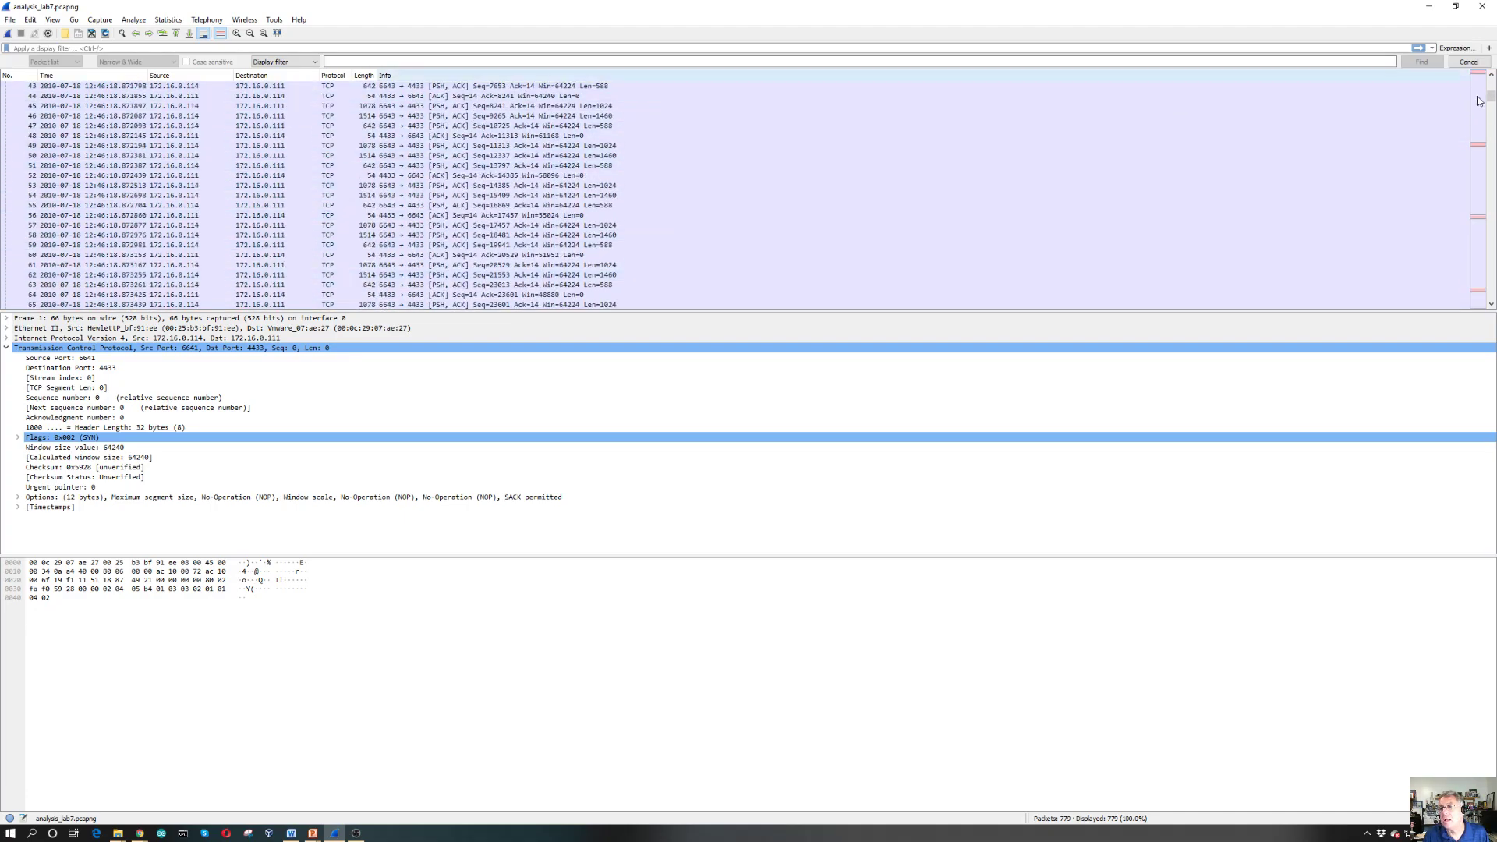
left_click_drag(1491, 96, 1490, 77)
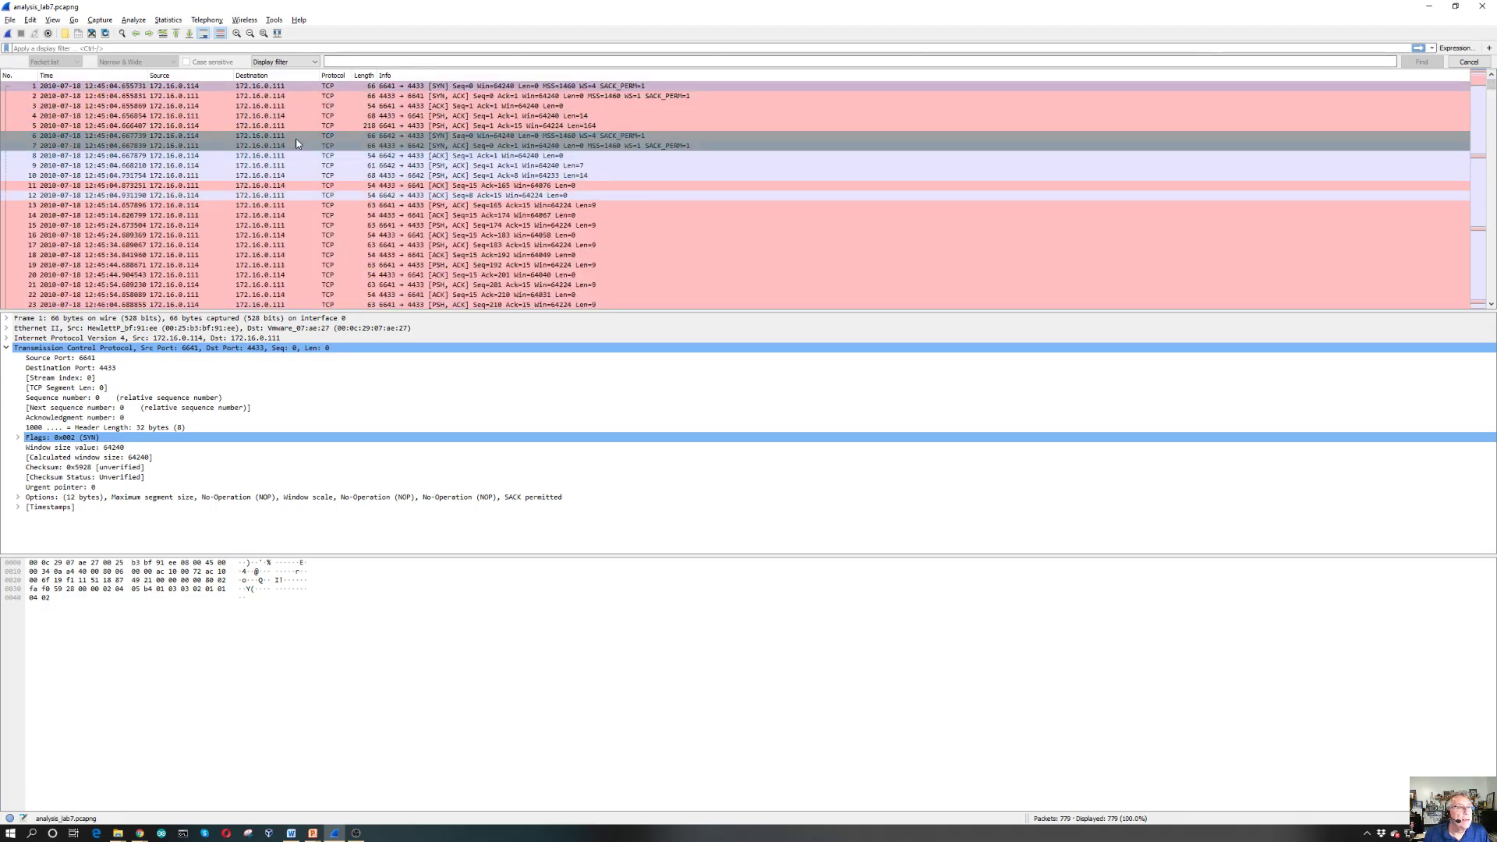
- Follow the TCP stream of packet 1 to read its contents, and return to the filtered packet list
right_click(280, 88)
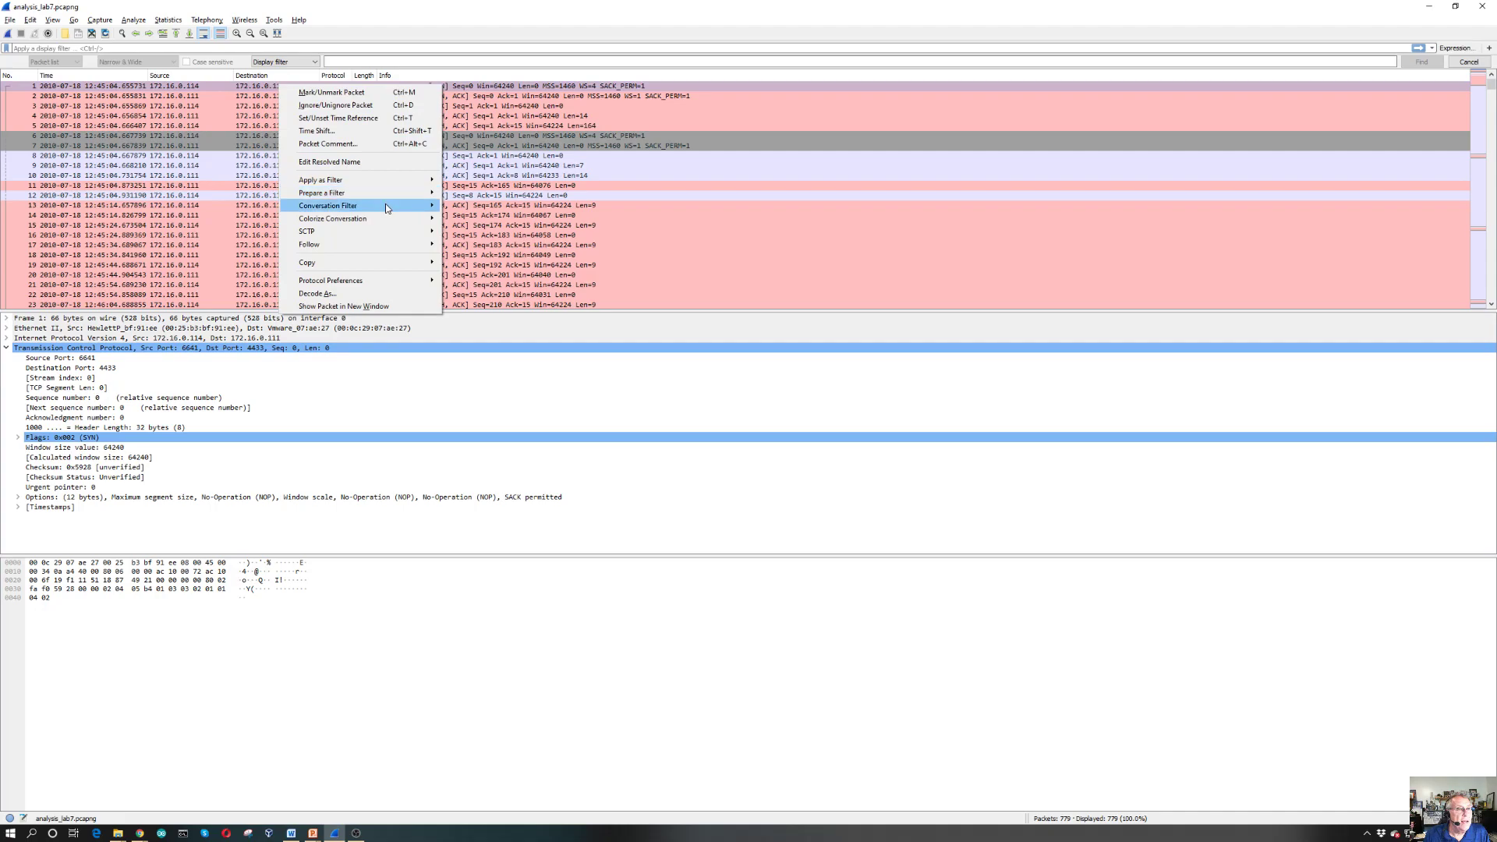
mouse_move(394, 245)
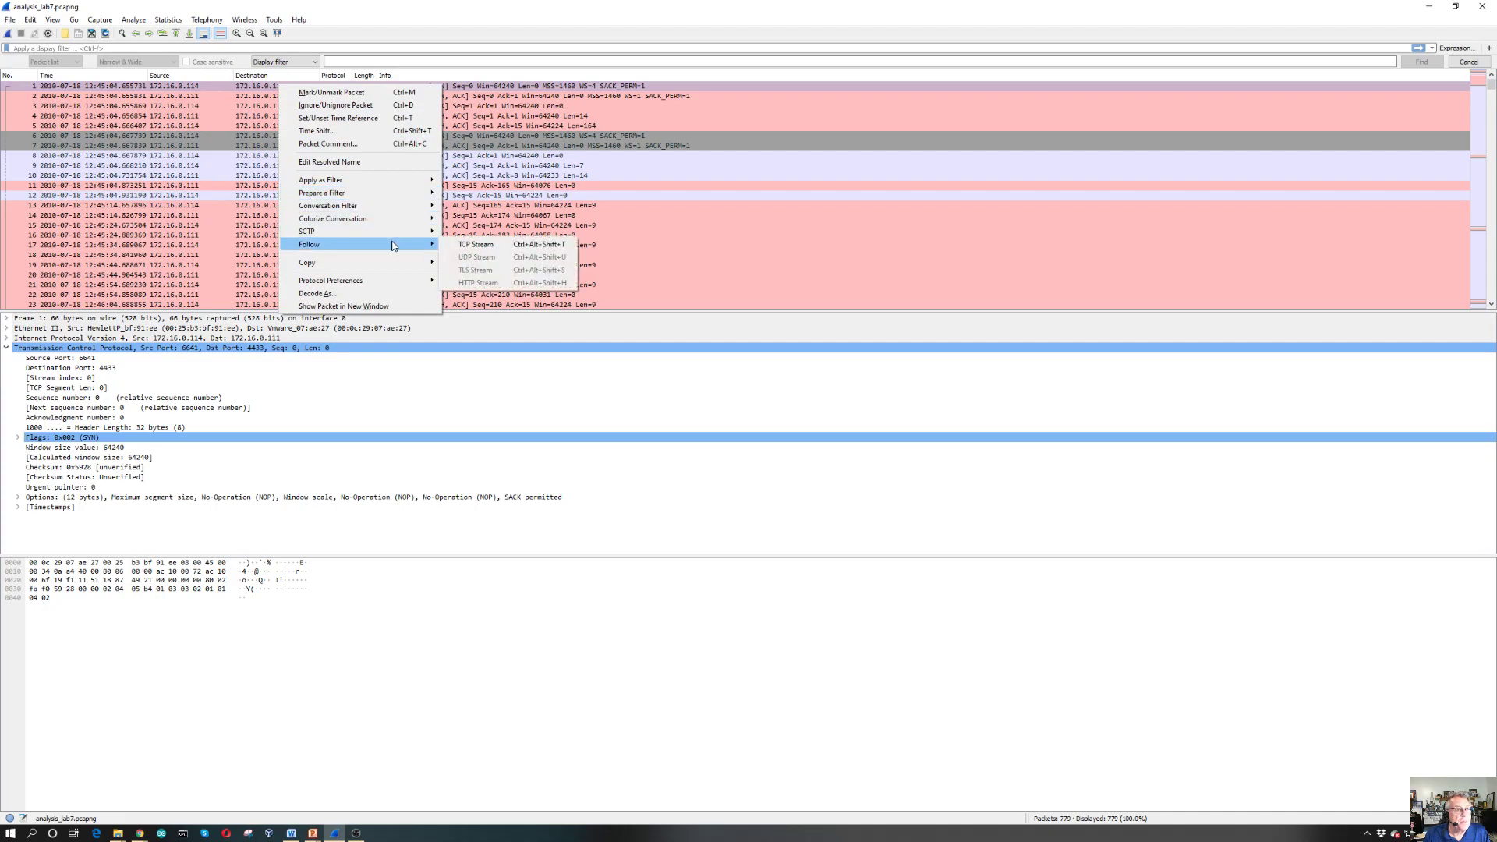
left_click(480, 246)
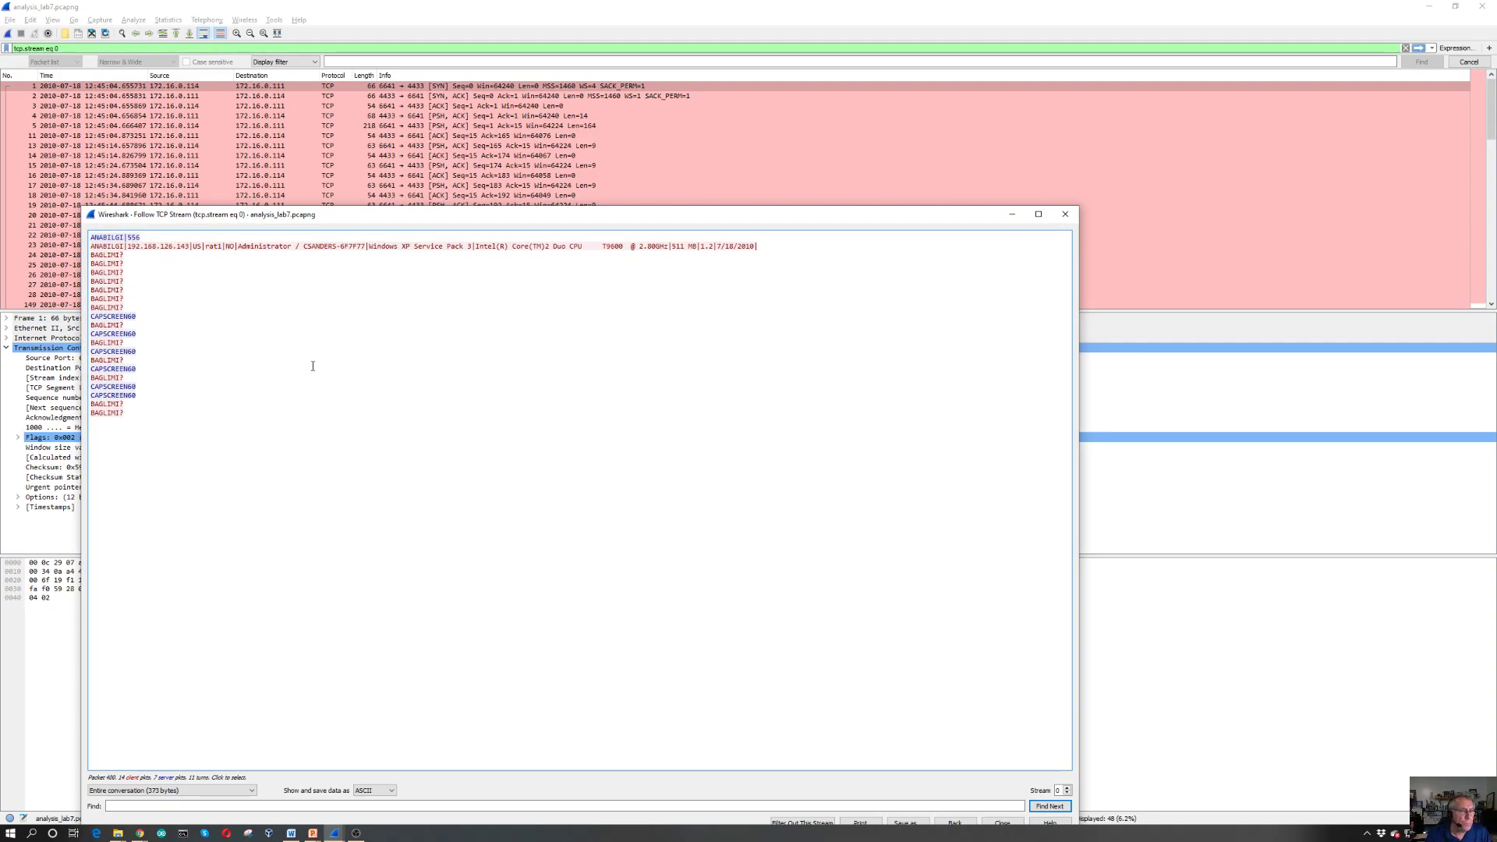
left_click(820, 132)
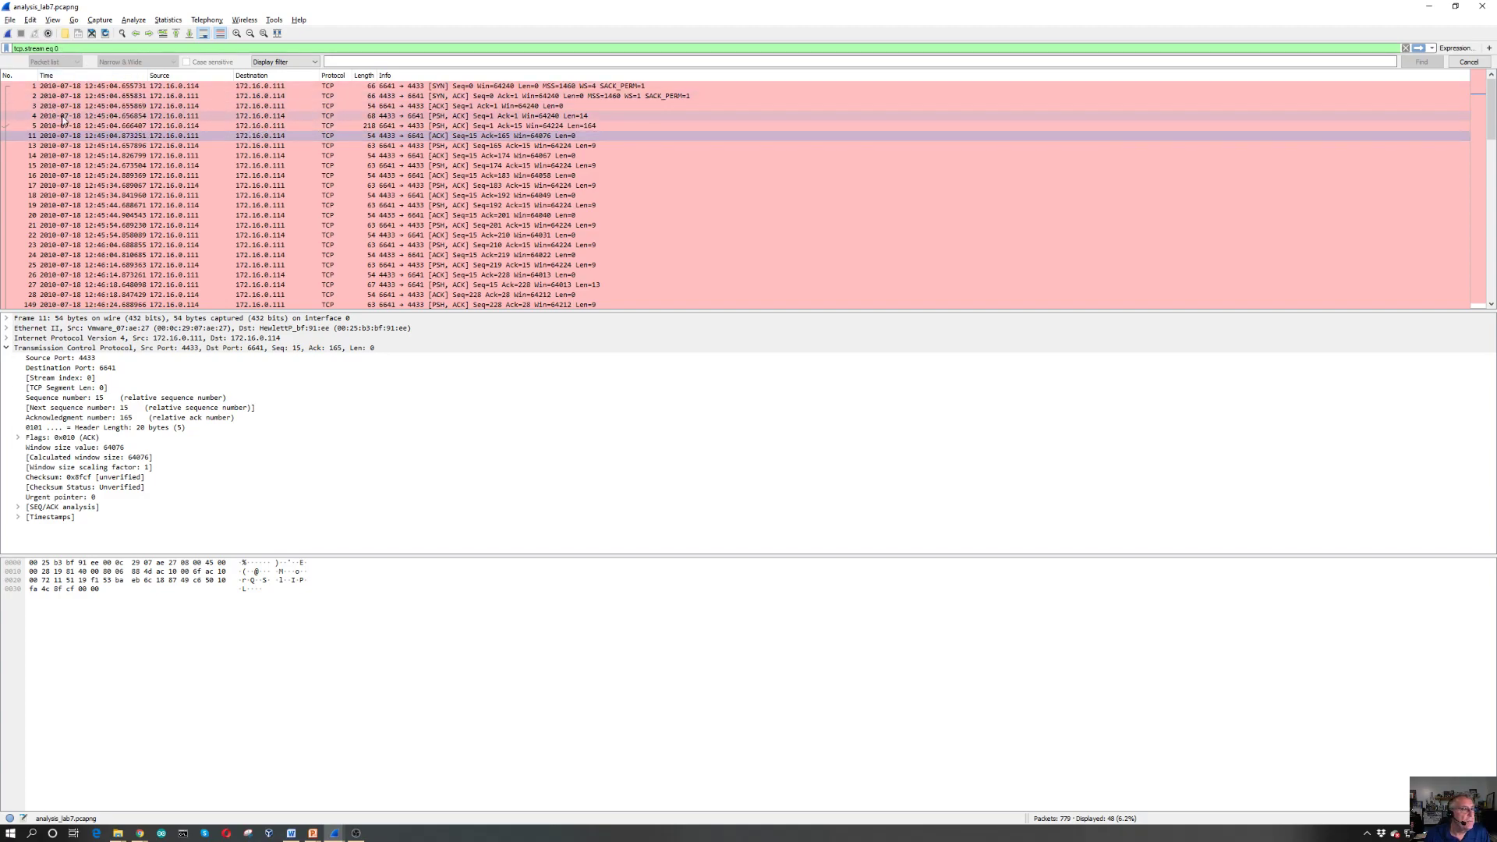
- Examine the filtered stream's packets and their timestamps through to the end of the list
scroll(47, 138, "down", 4)
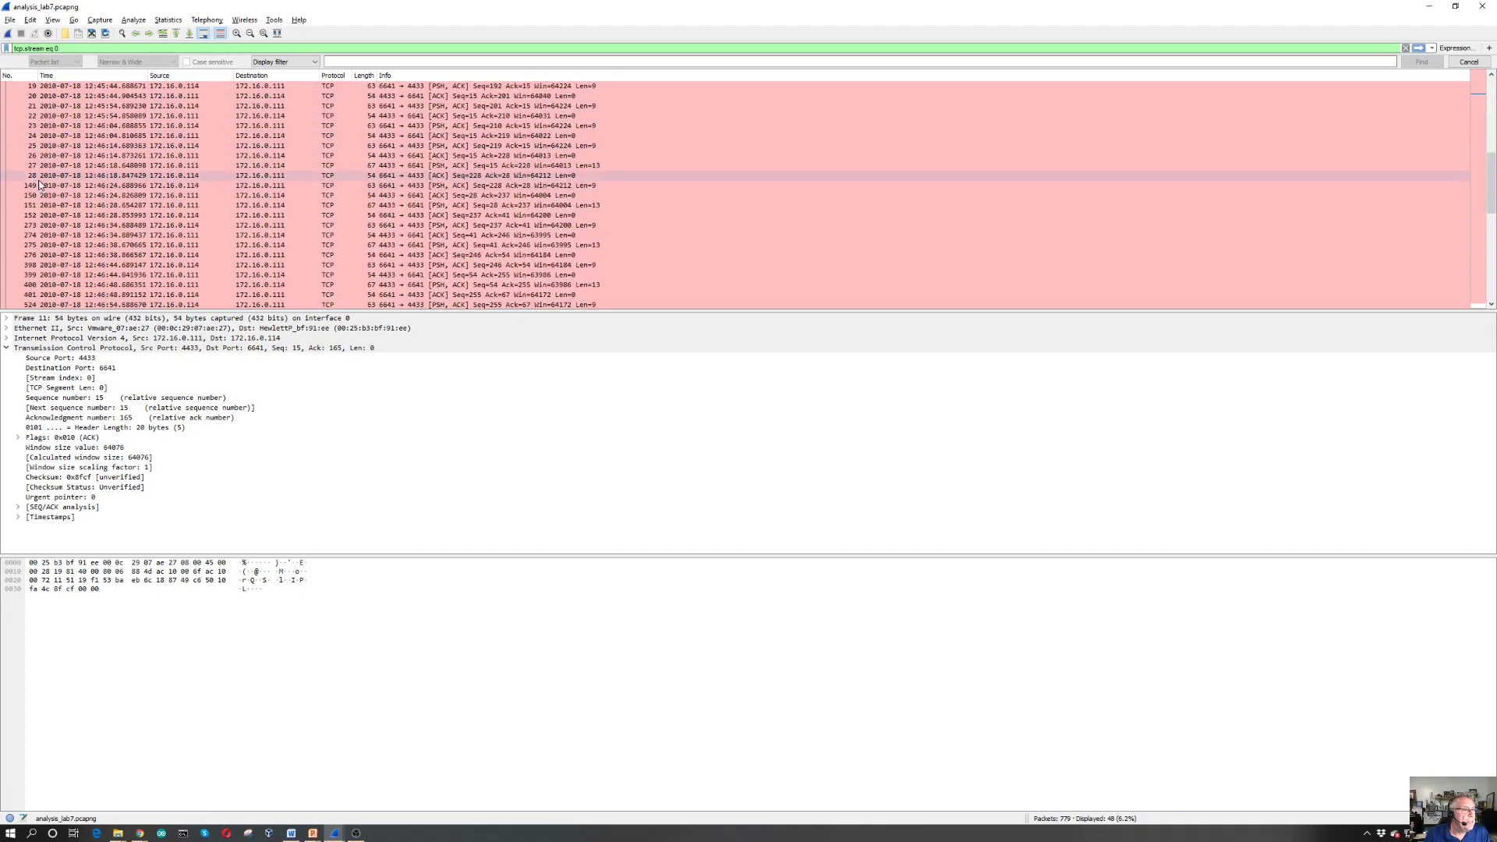
scroll(42, 191, "down", 1)
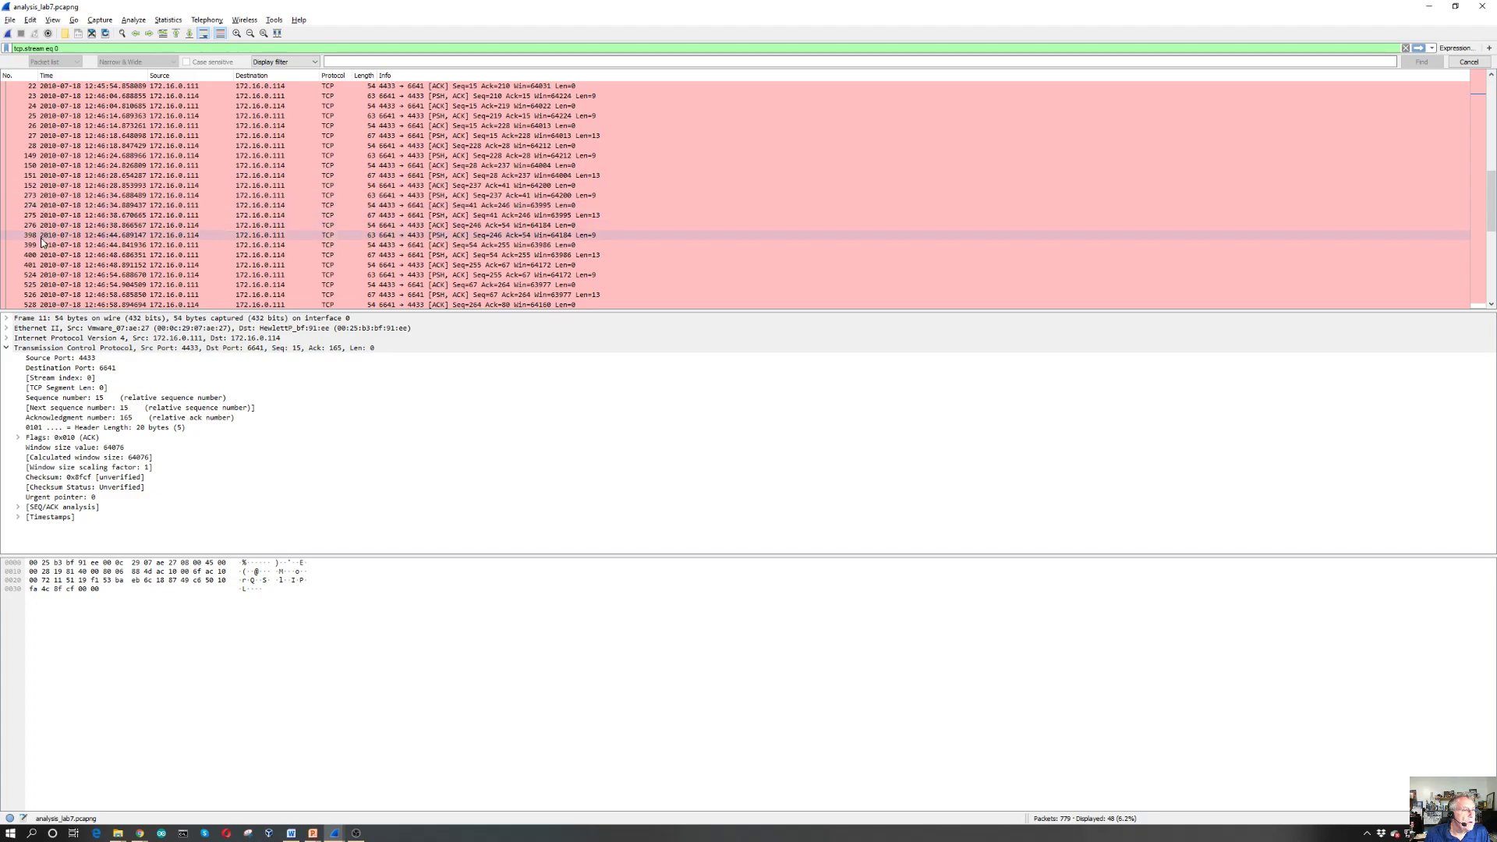
scroll(63, 256, "down", 4)
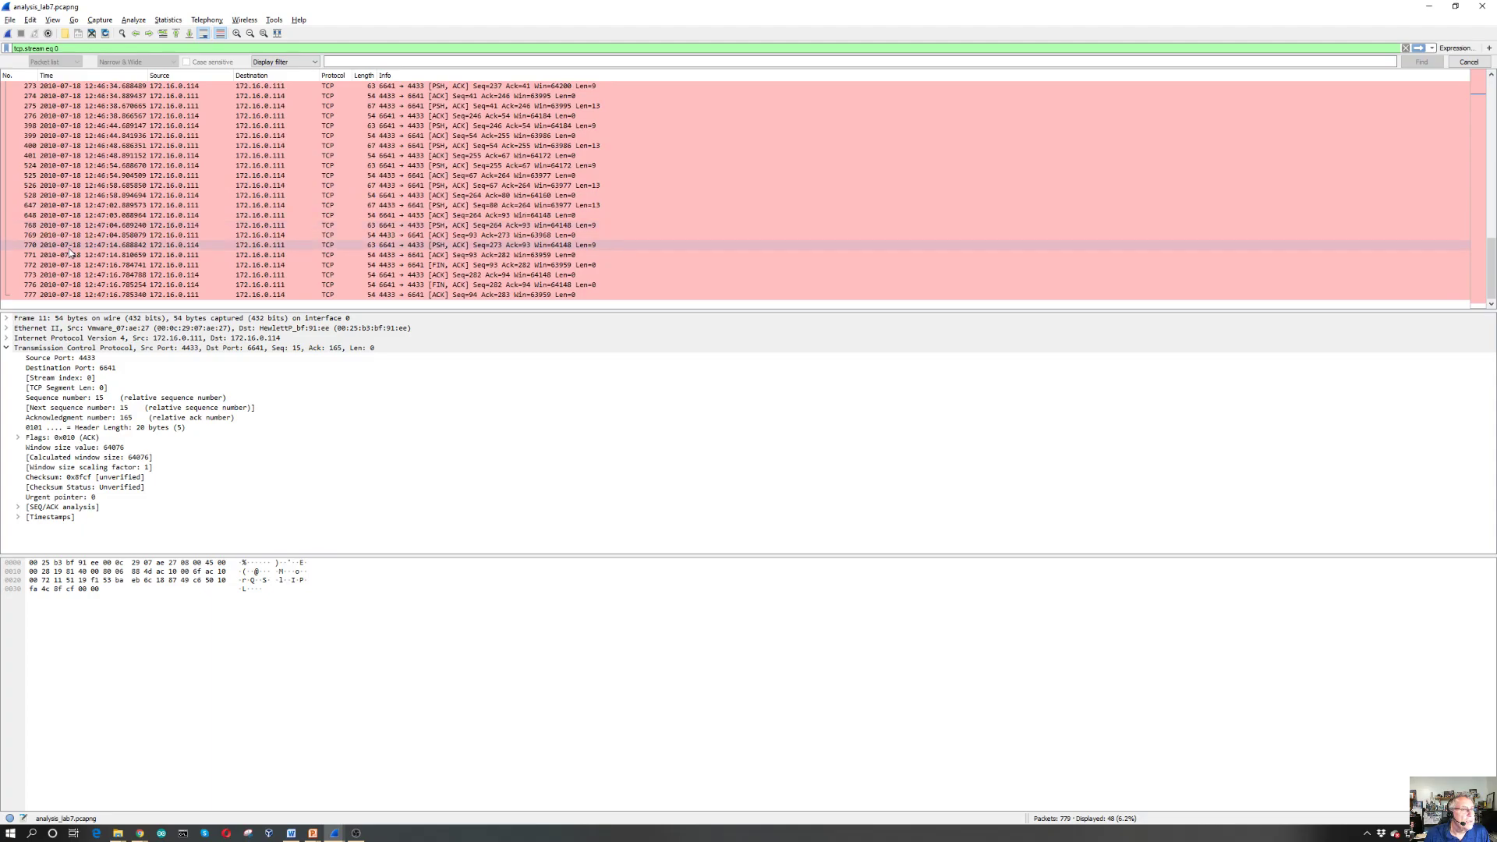
scroll(68, 251, "up", 9)
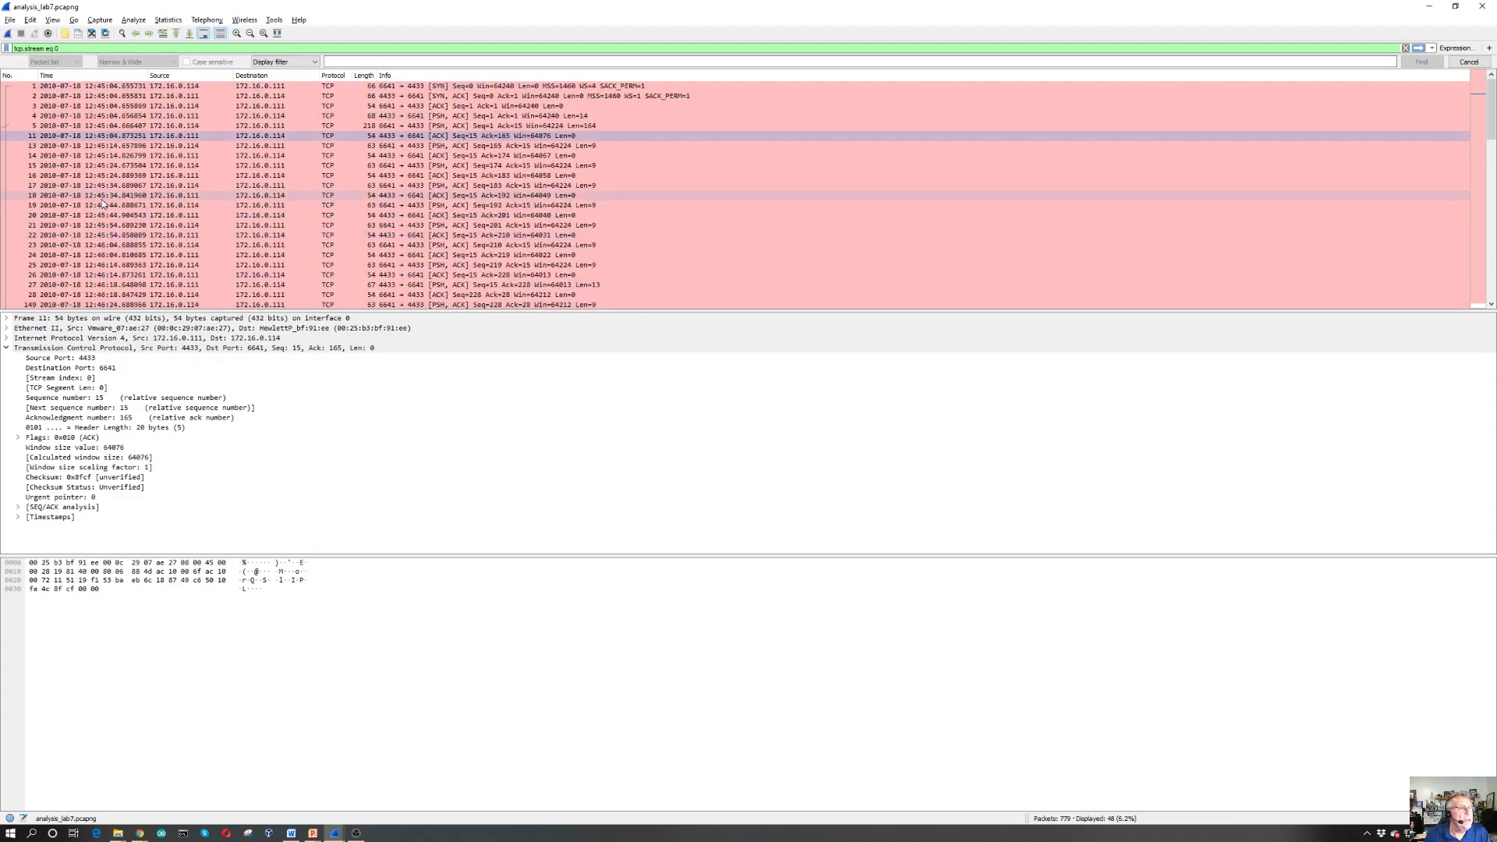
- Step through the filtered stream from packet 1 to packet 4, inspecting the packet details and payload bytes
left_click(90, 87)
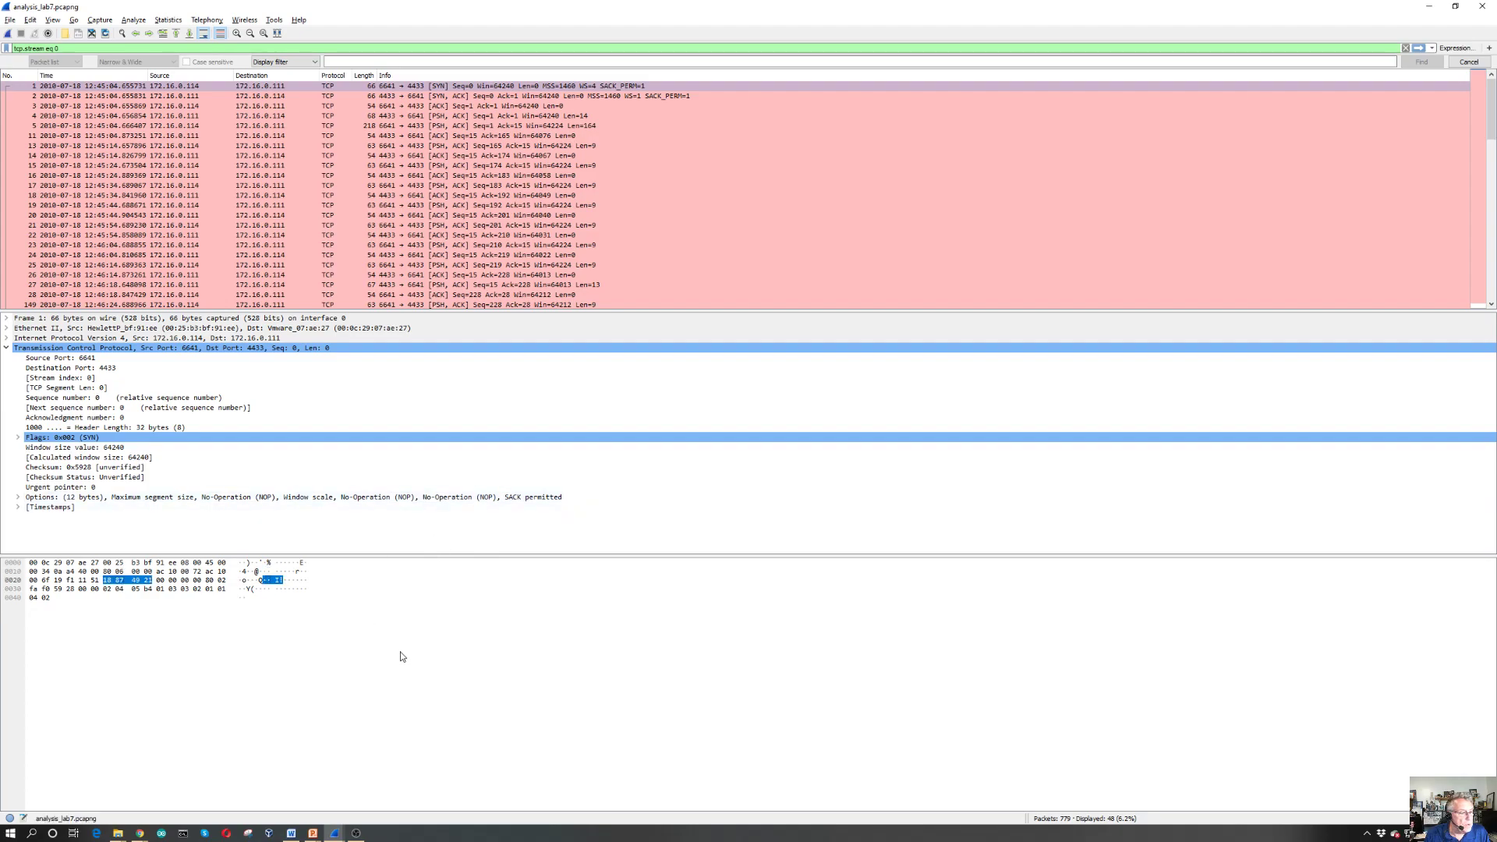
key("ctrl+Down")
key("ctrl+Down")
key("ctrl+Down")
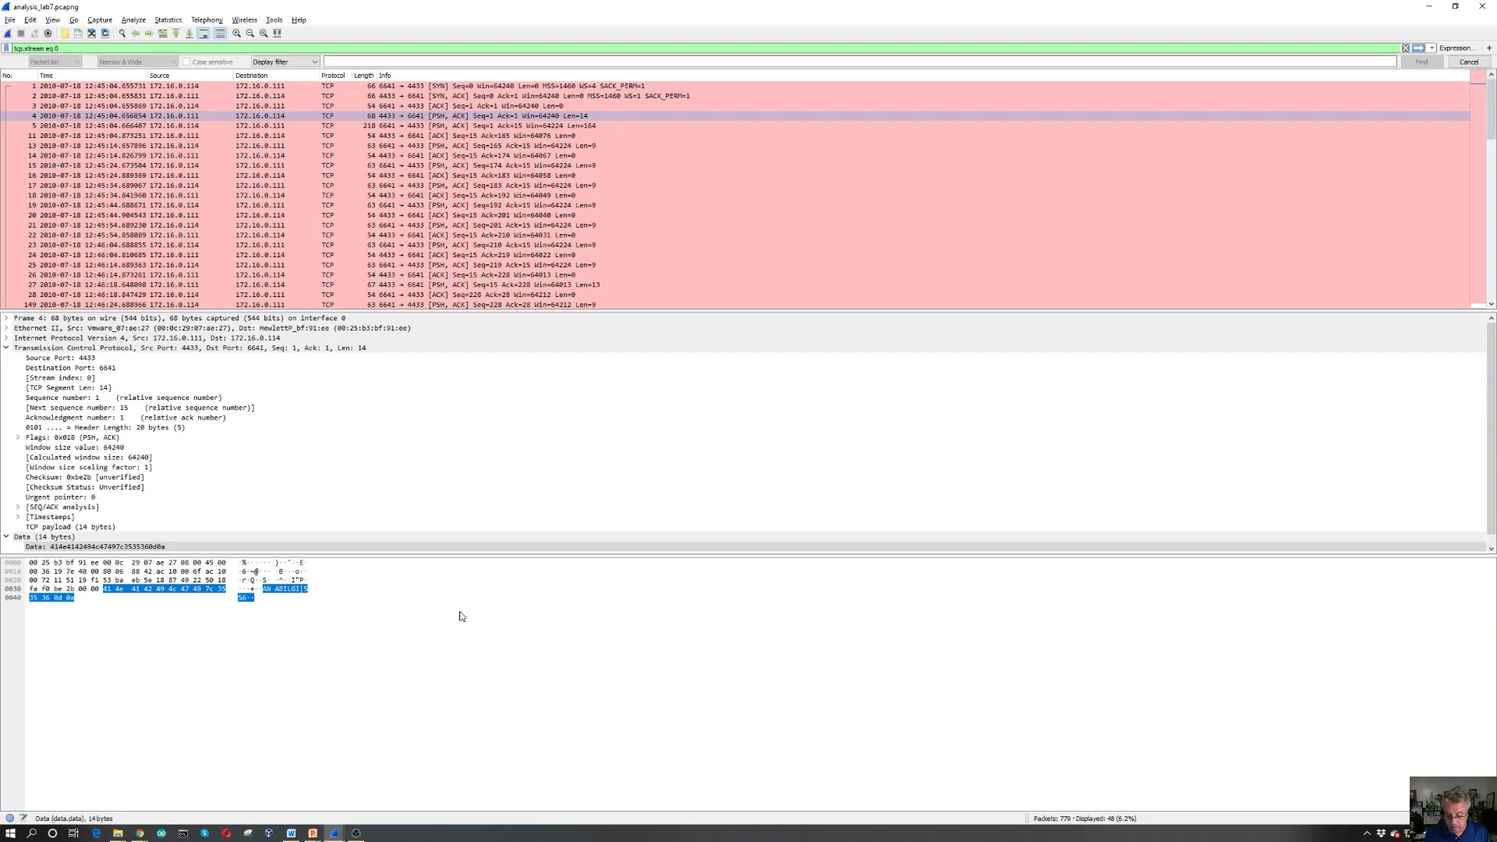
- Step through the filtered stream from packet 5 to packet 17, comparing the payload bytes of the data packets
key("Down")
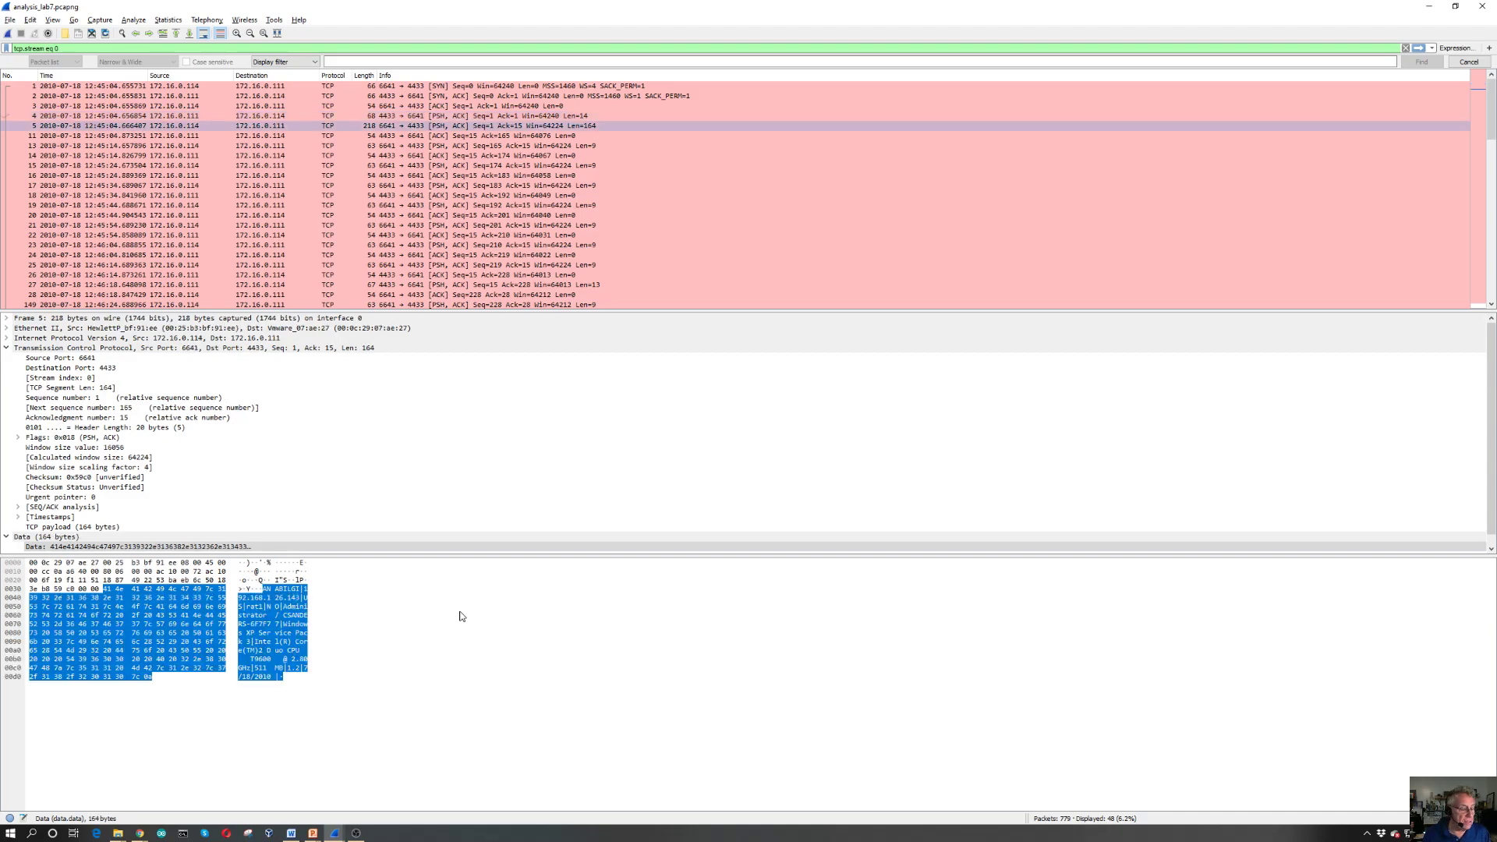
key("Down")
key("Down")
key("Down")
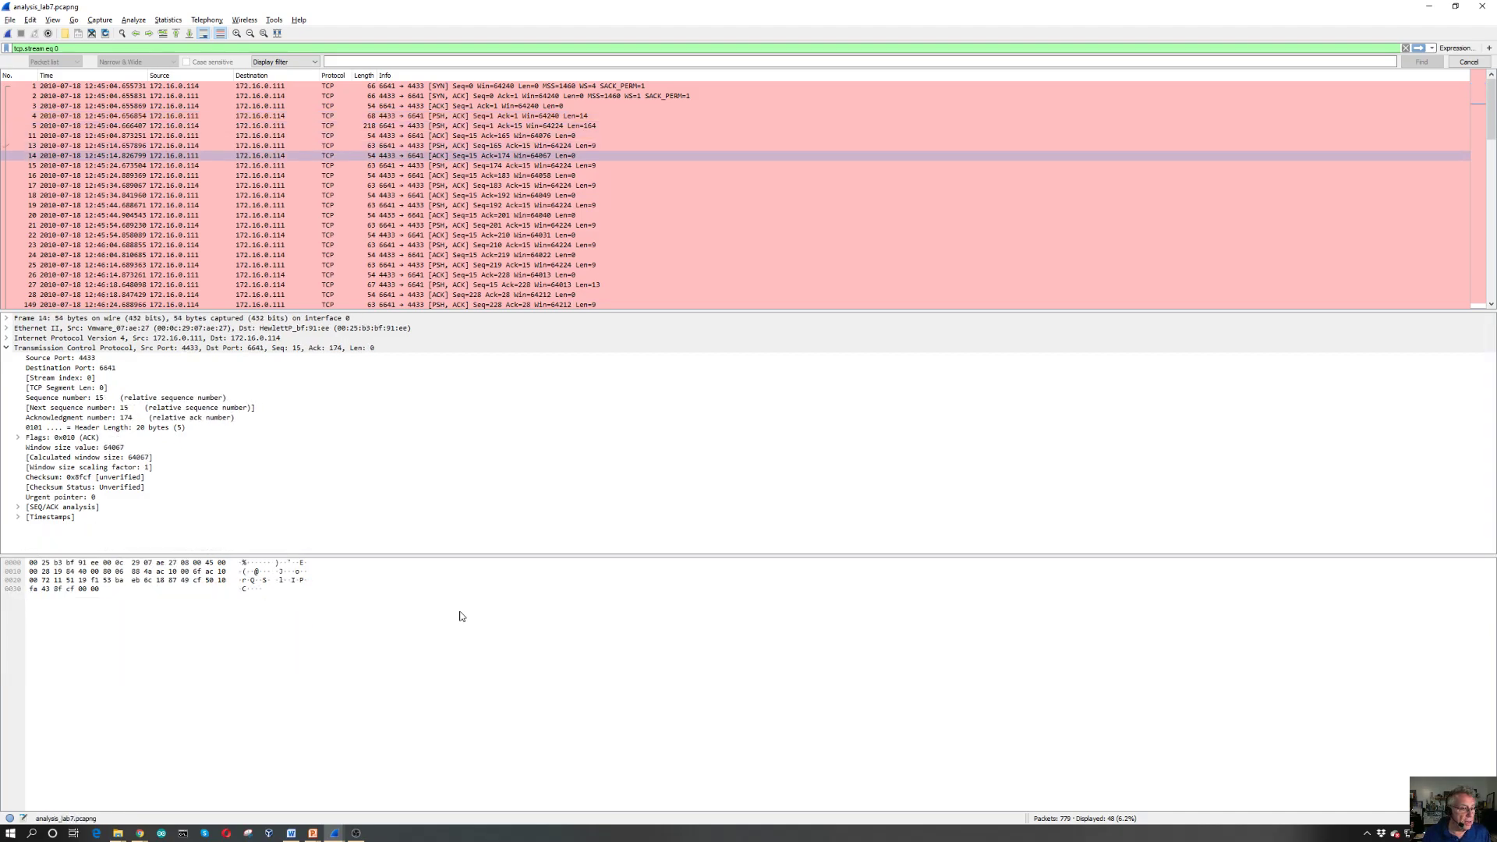
key("Up")
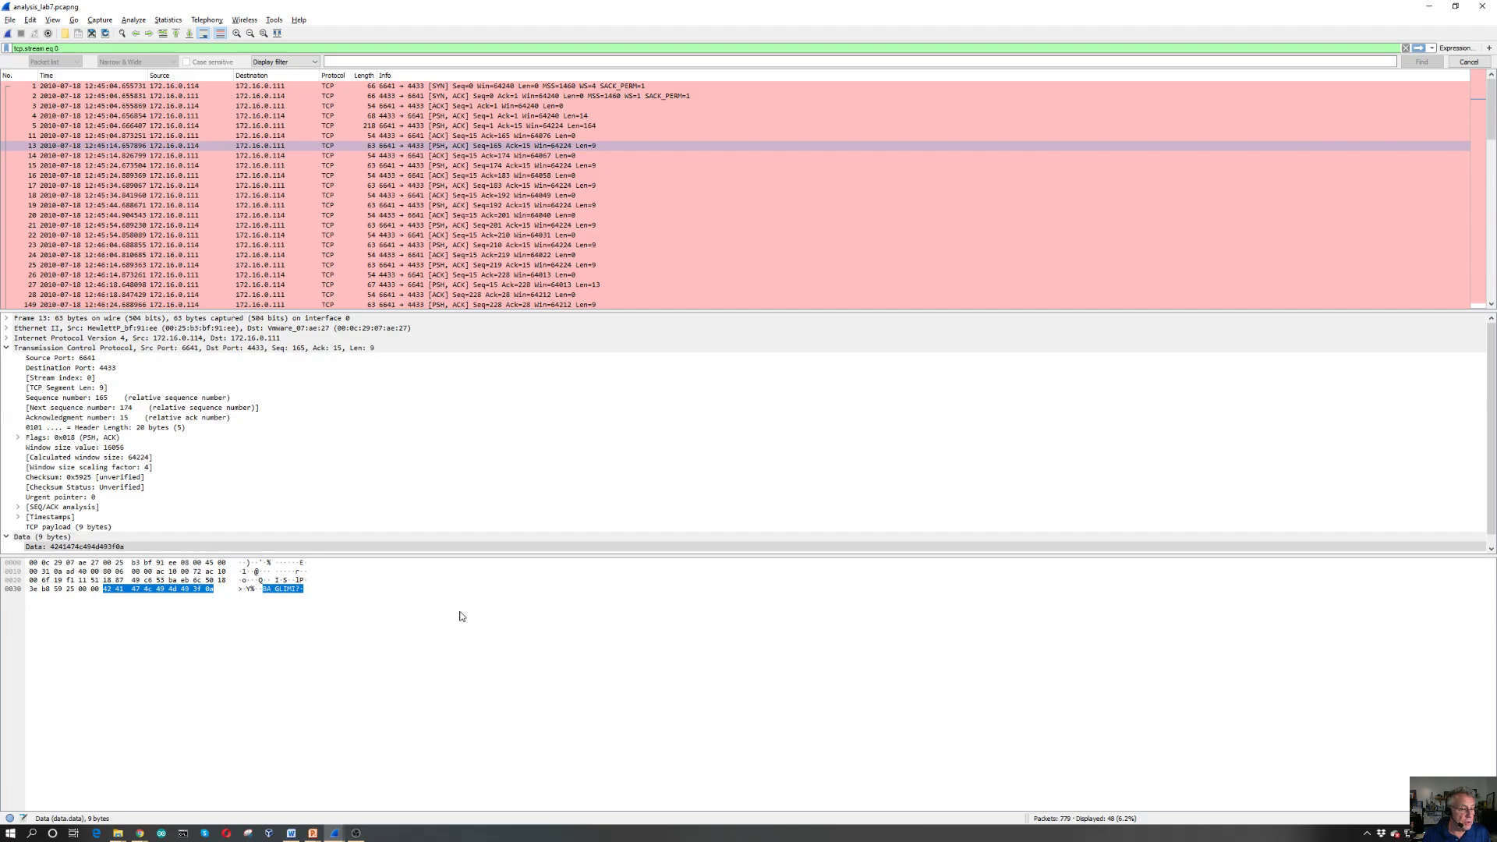
key("Down")
key("Down")
key("Down")
key("Down")
key("Down")
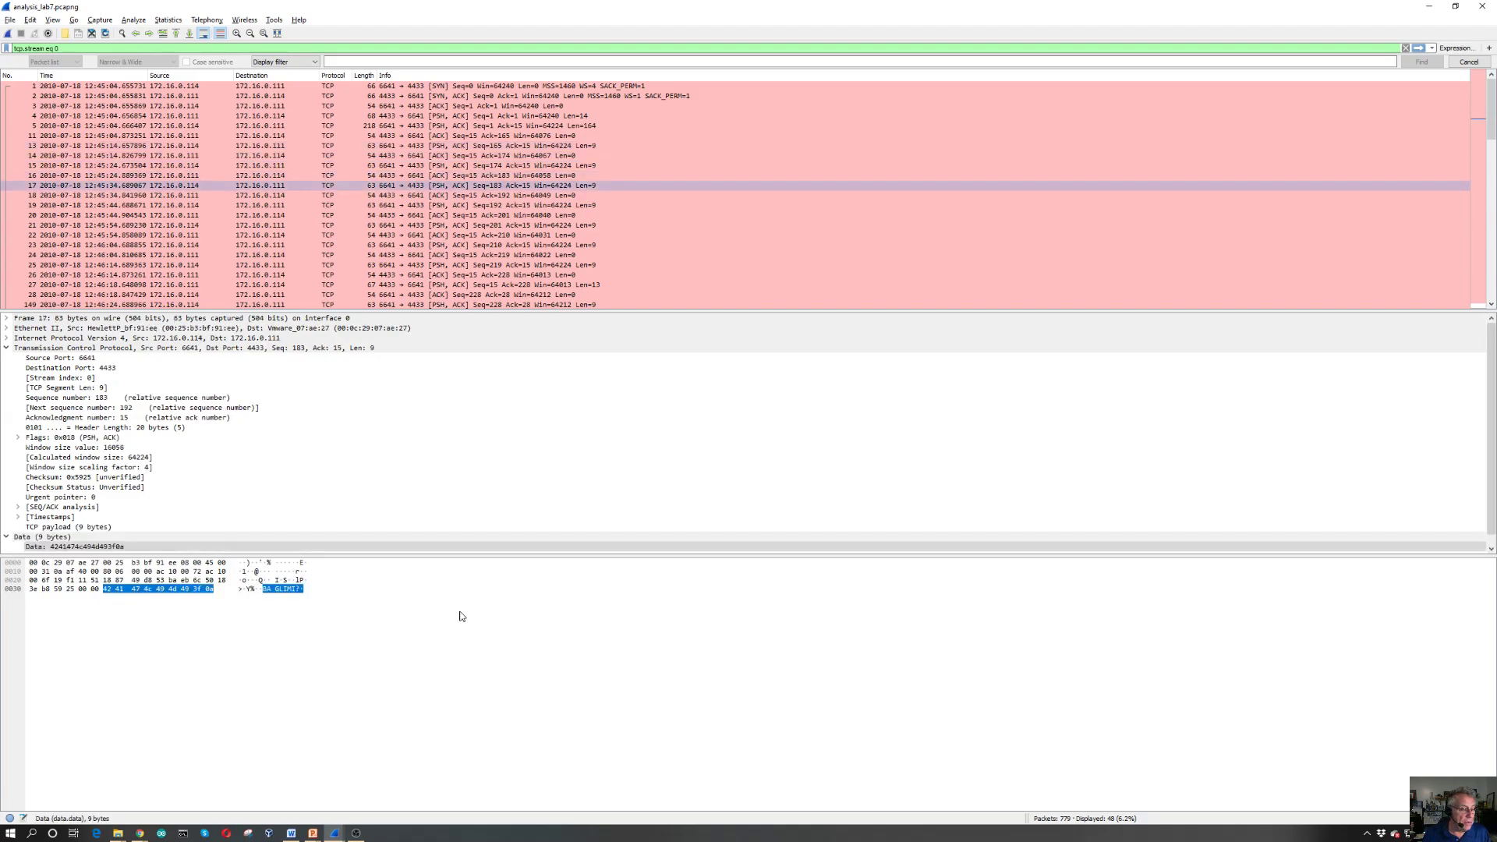
- Look through the packets after packet 17, and step back through the stream to packet 3
key("Down")
key("Down")
key("Down")
key("Down")
key("Up")
key("Up")
key("Up")
key("Up")
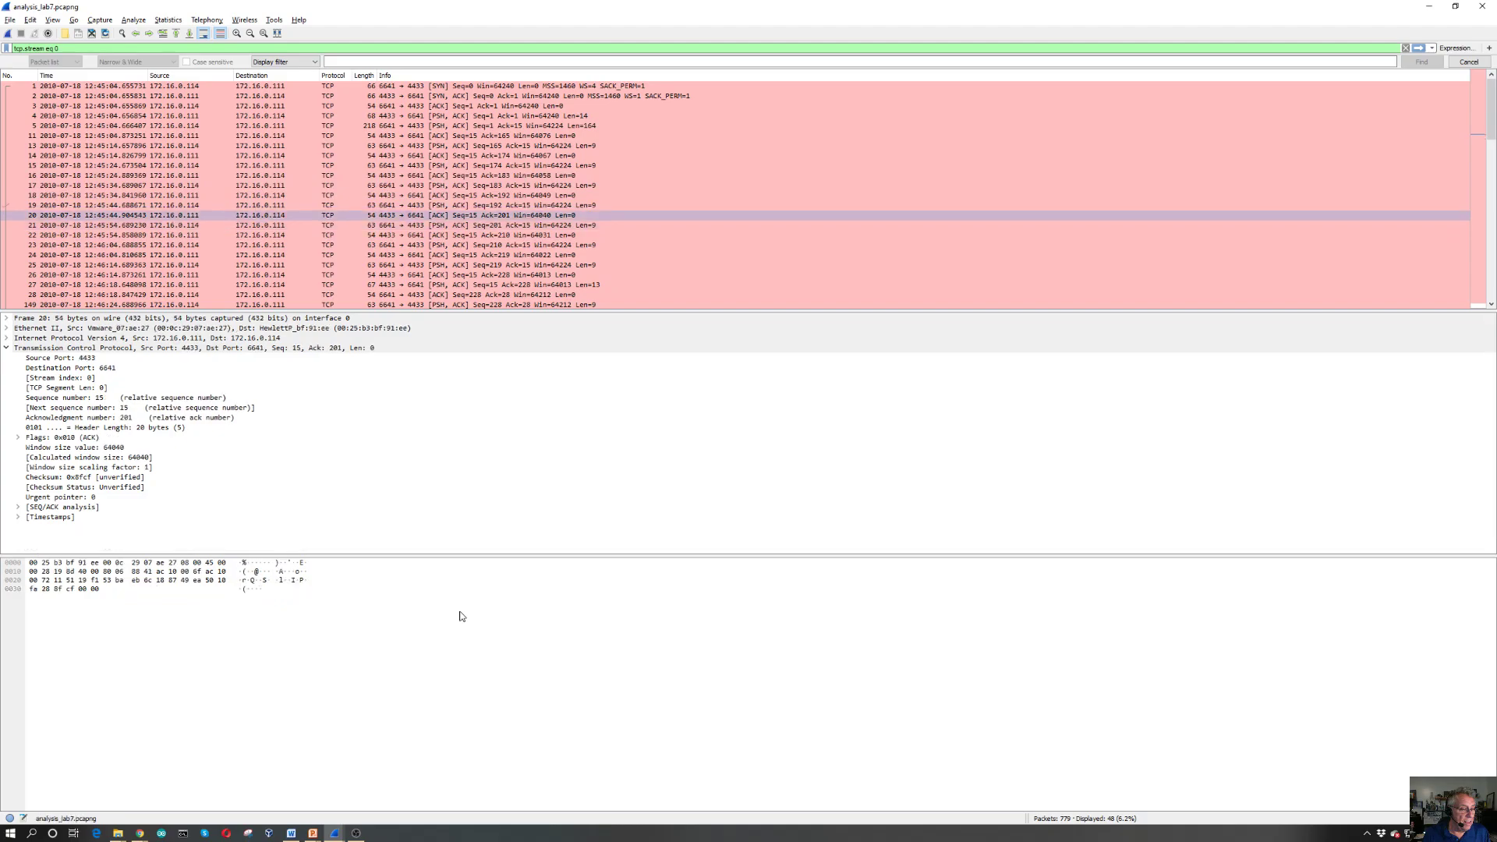
key("Up")
key("Up")
key("Up")
key("Up")
key("Up")
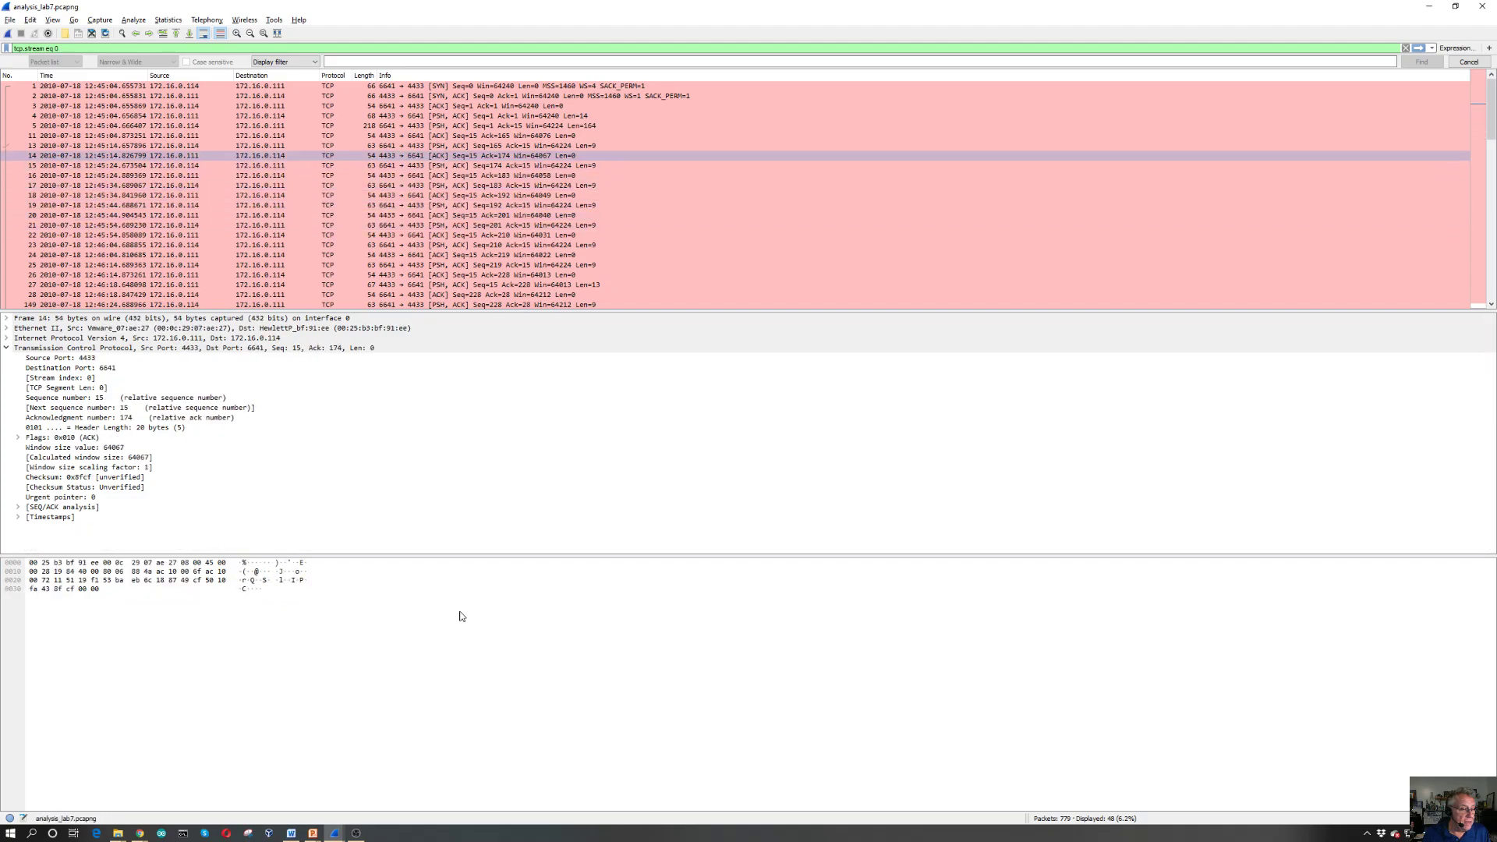
key("Up")
key("Up")
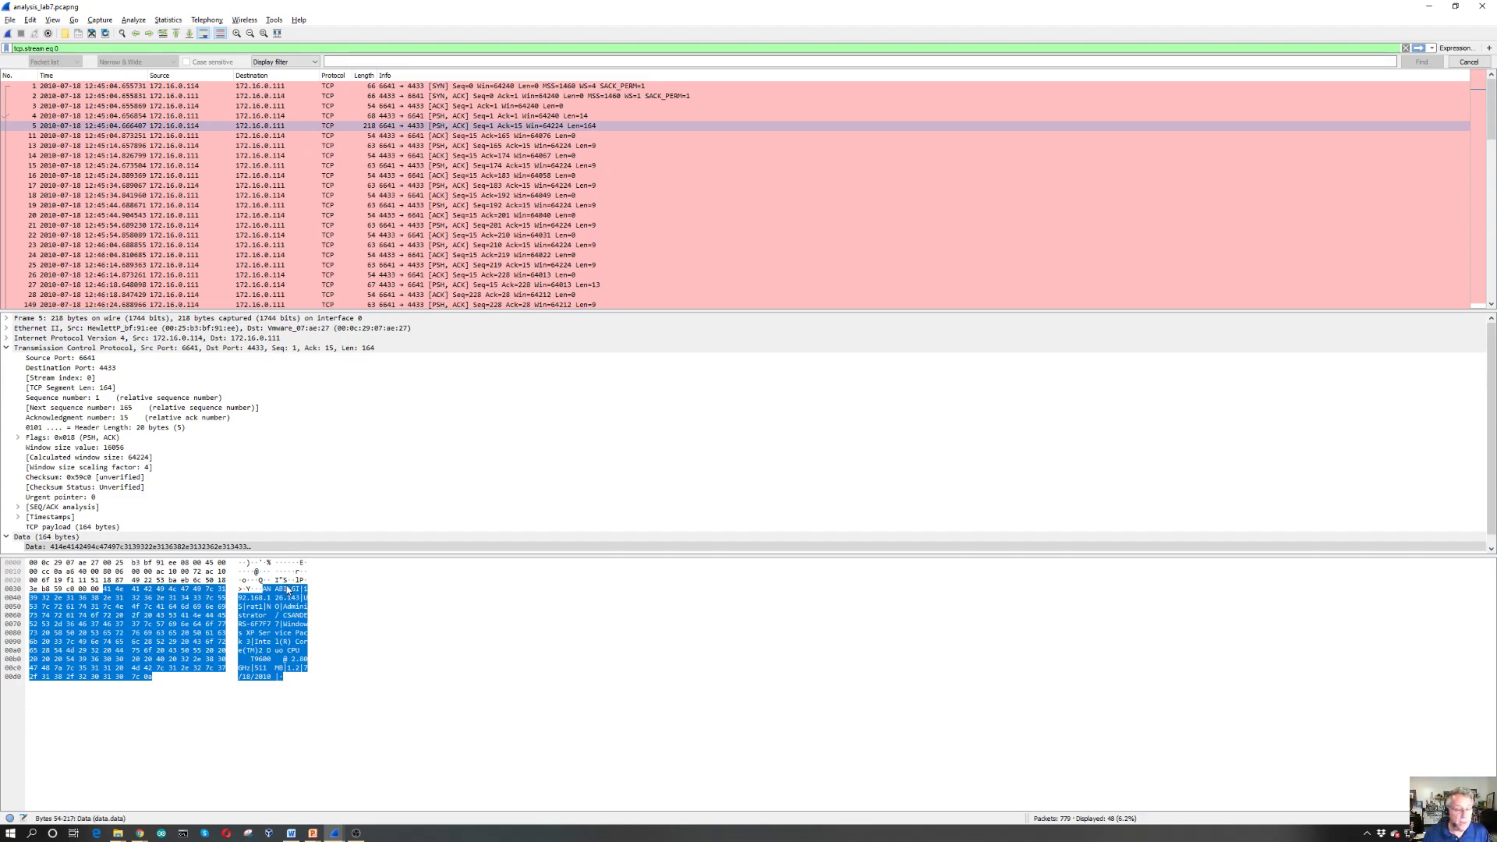
key("Up")
key("Up")
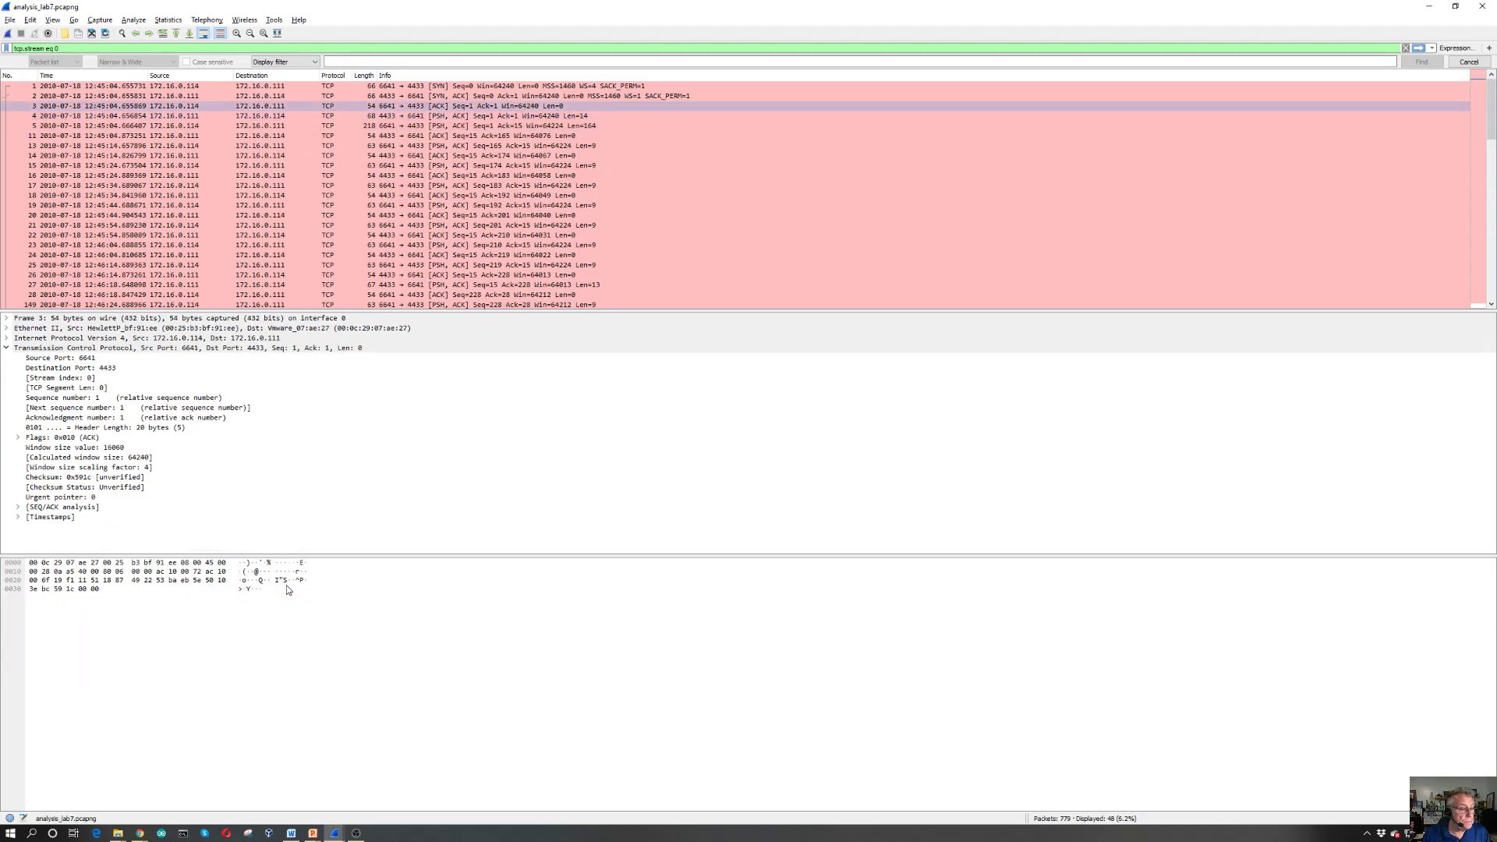
- Re-examine the payload bytes of packets 4, 5 and 13
key("Down")
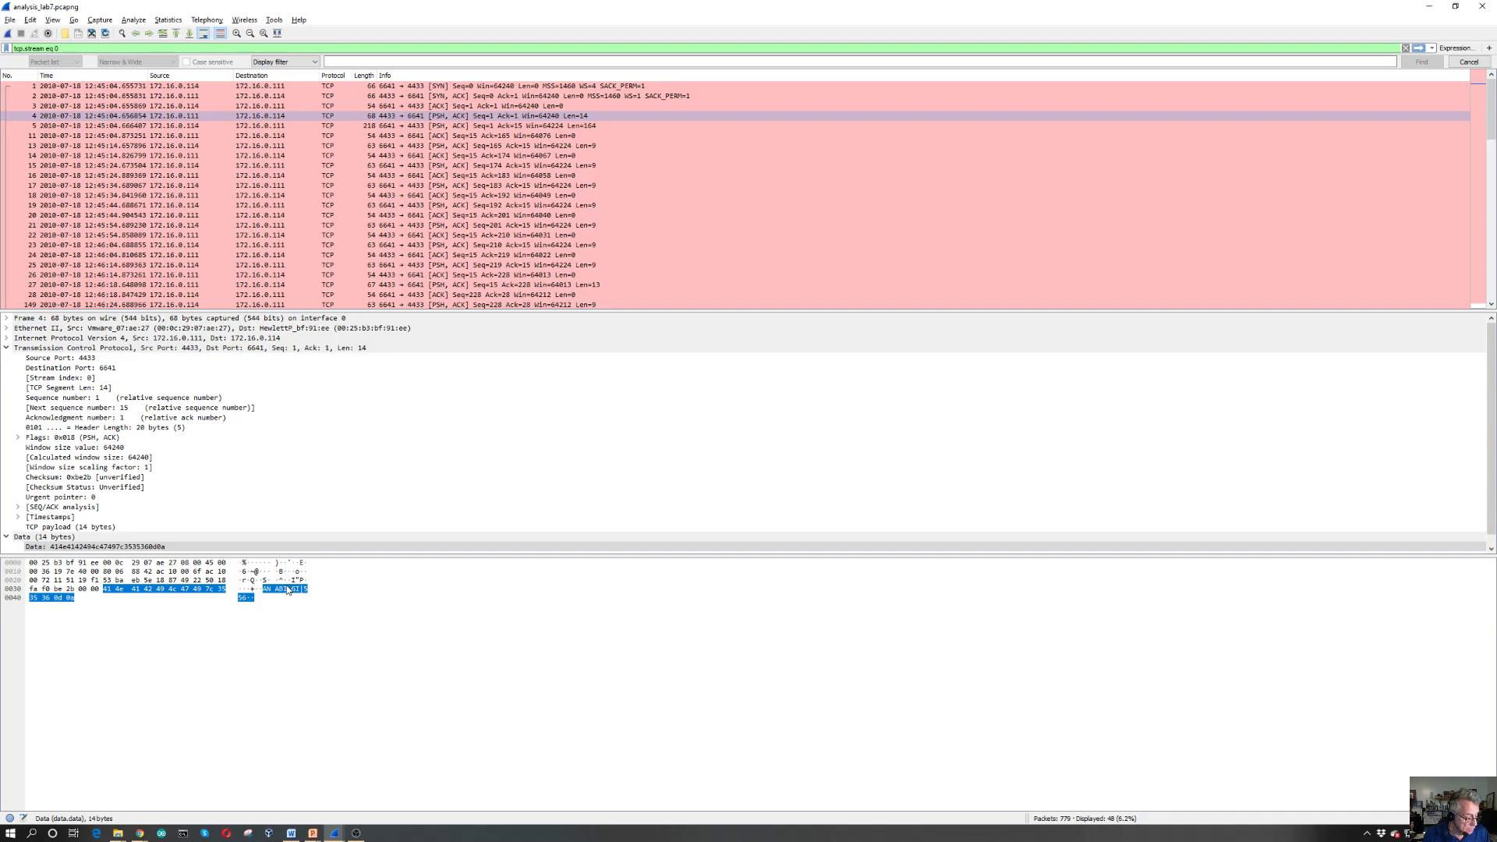
key("Down")
key("Down")
key("Down")
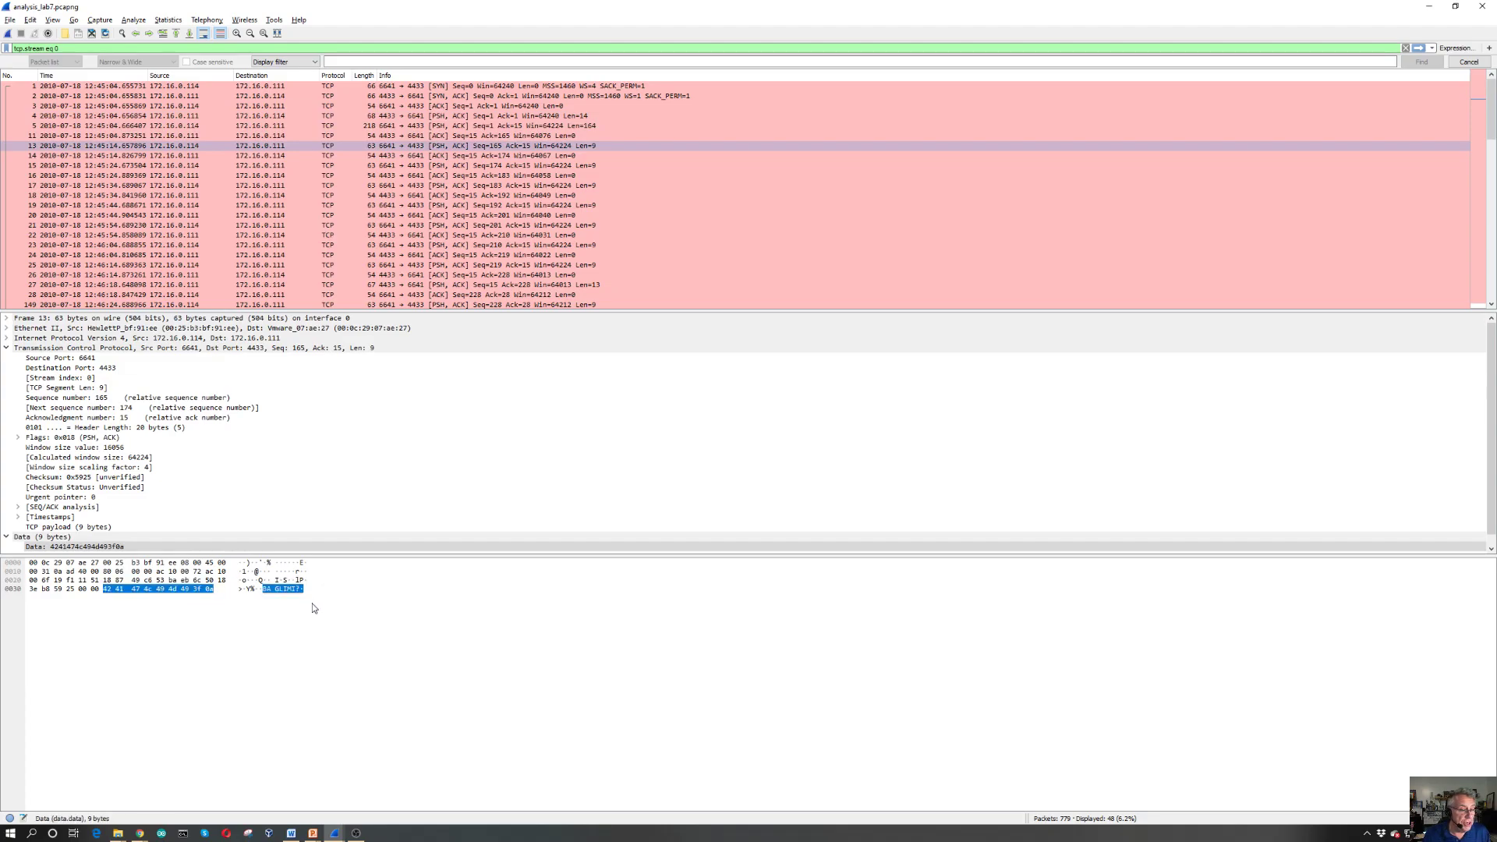
left_click(302, 571)
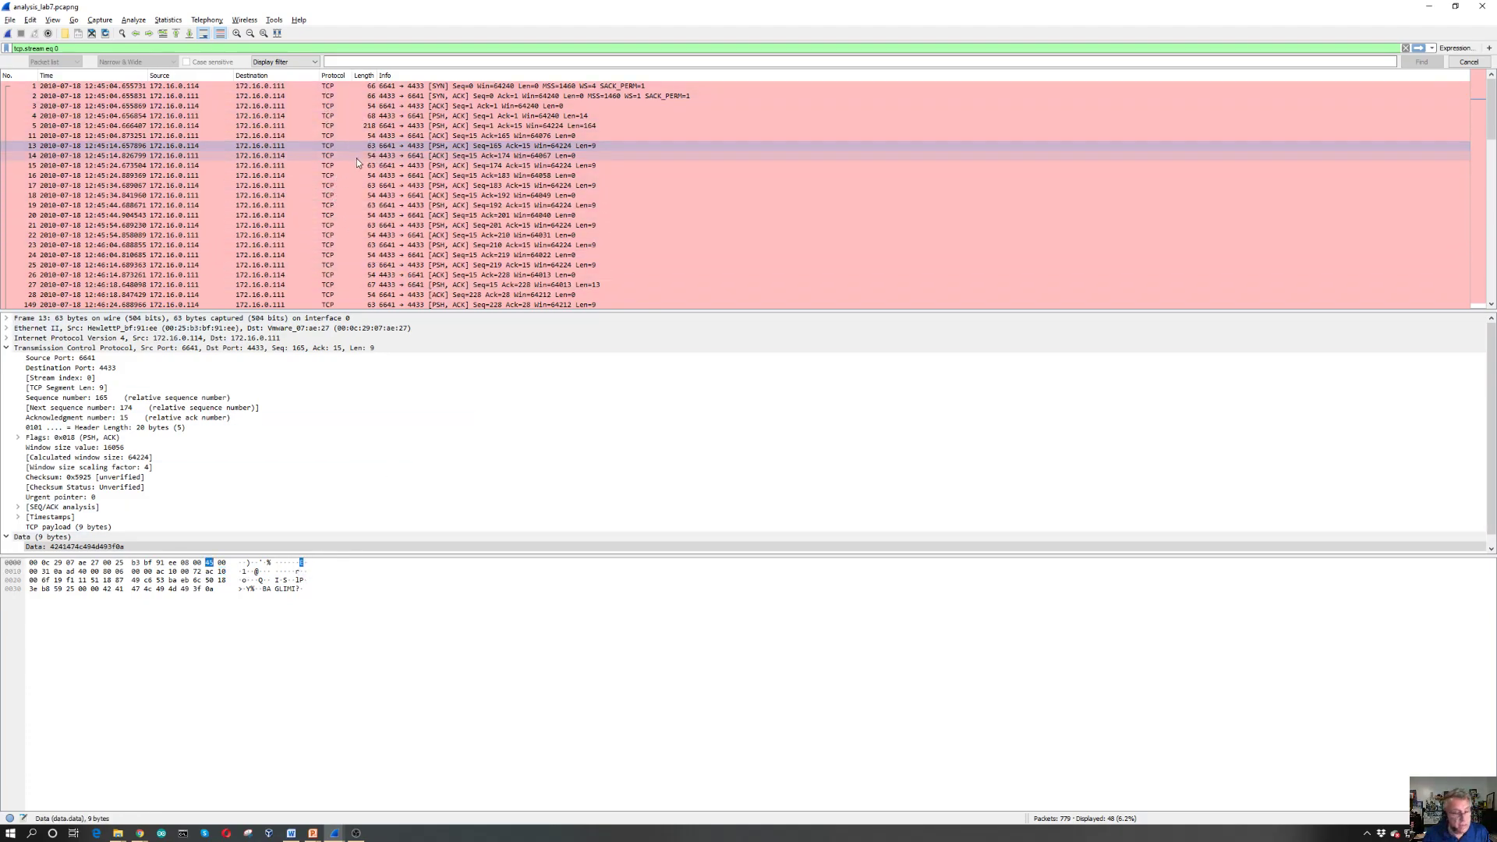
- Step through the stream from packet 13 to packet 149, and go back to packet 27 to inspect its payload
key("Down")
key("Down")
key("Down")
key("Down")
key("Down")
key("Down")
key("Down")
key("Down")
key("Down")
key("Down")
key("Down")
key("Down")
key("Down")
key("Down")
key("Down")
key("Down")
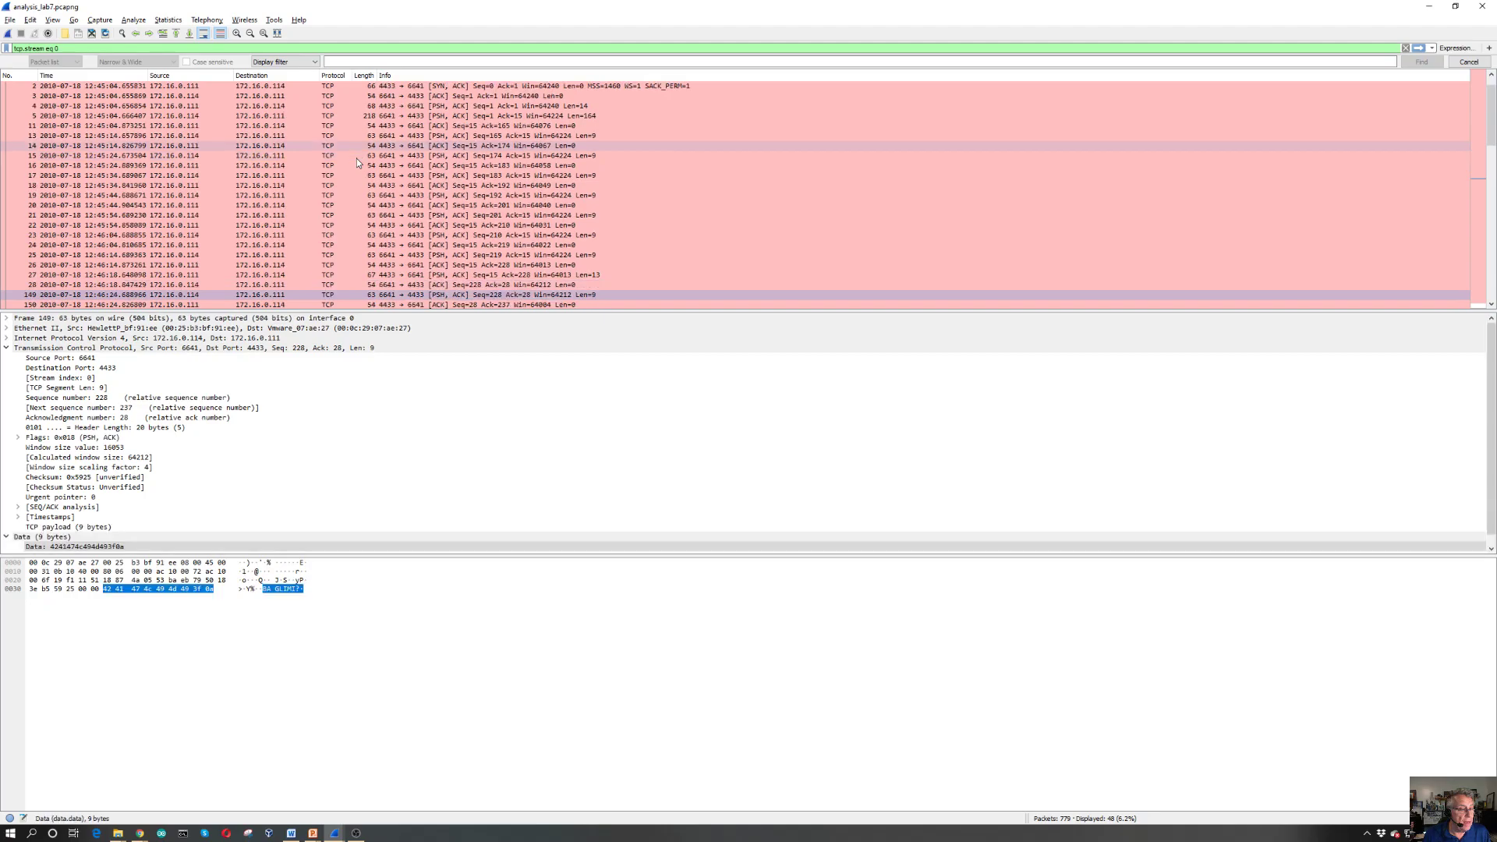
key("Up")
key("Up")
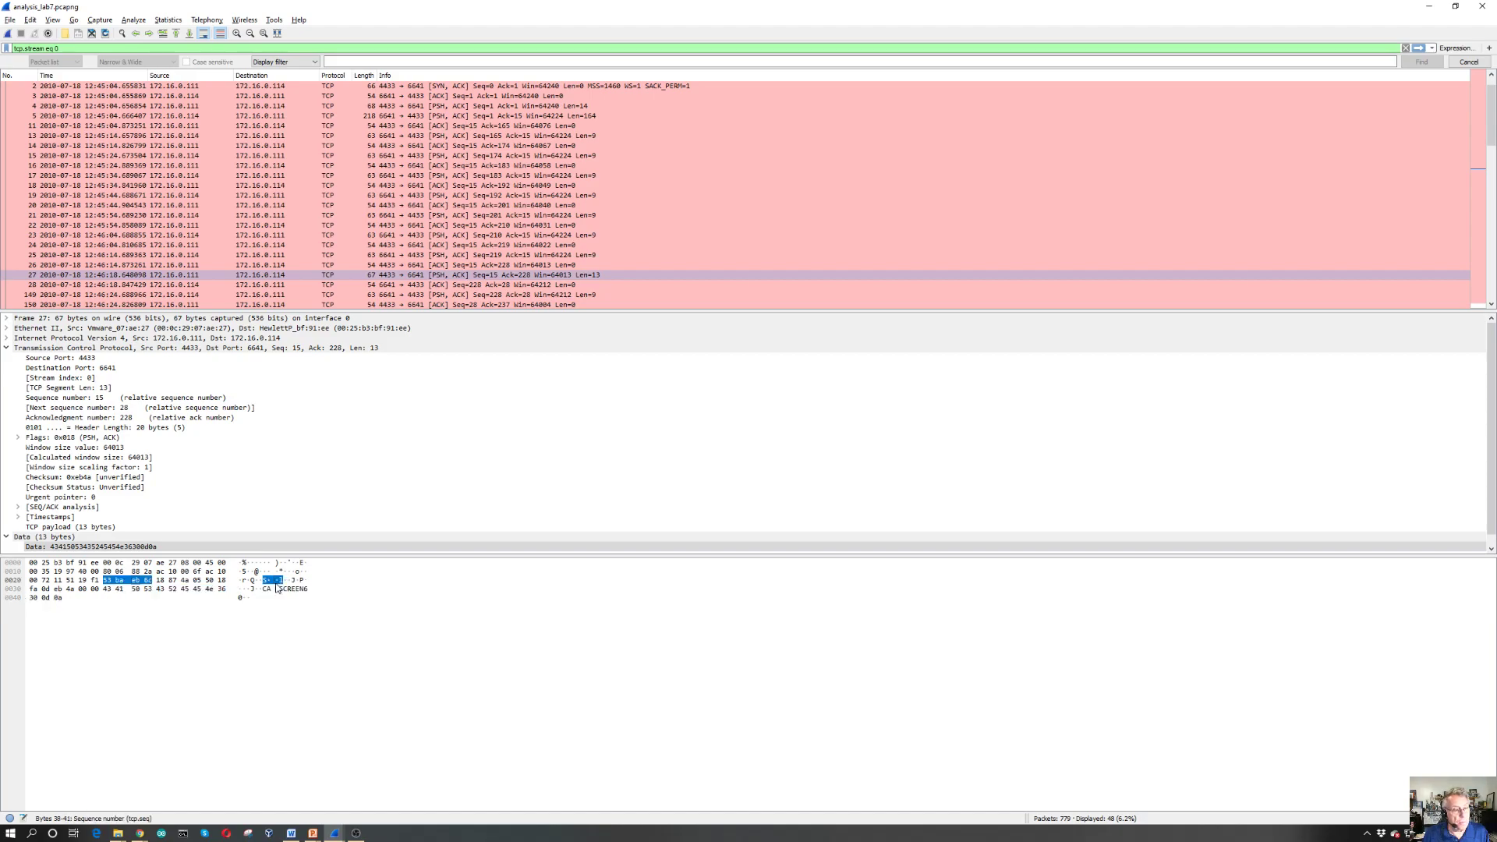
- Step on from packet 27 to packet 275, and compare the payloads of packets 273 and 275
key("Down")
key("Down")
key("Down")
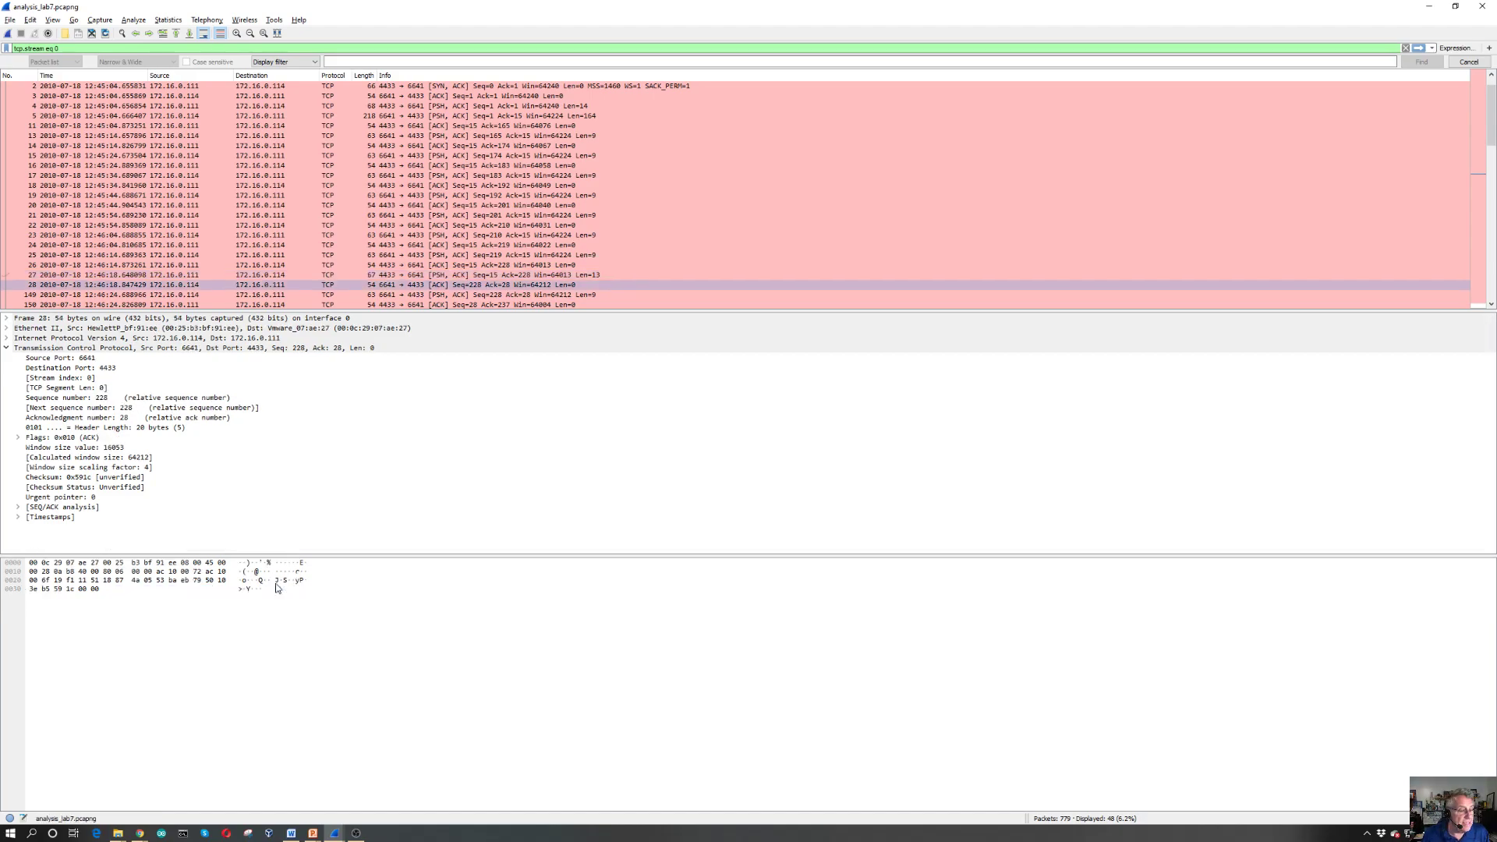
key("Down")
key("Down")
key("Down")
key("Down")
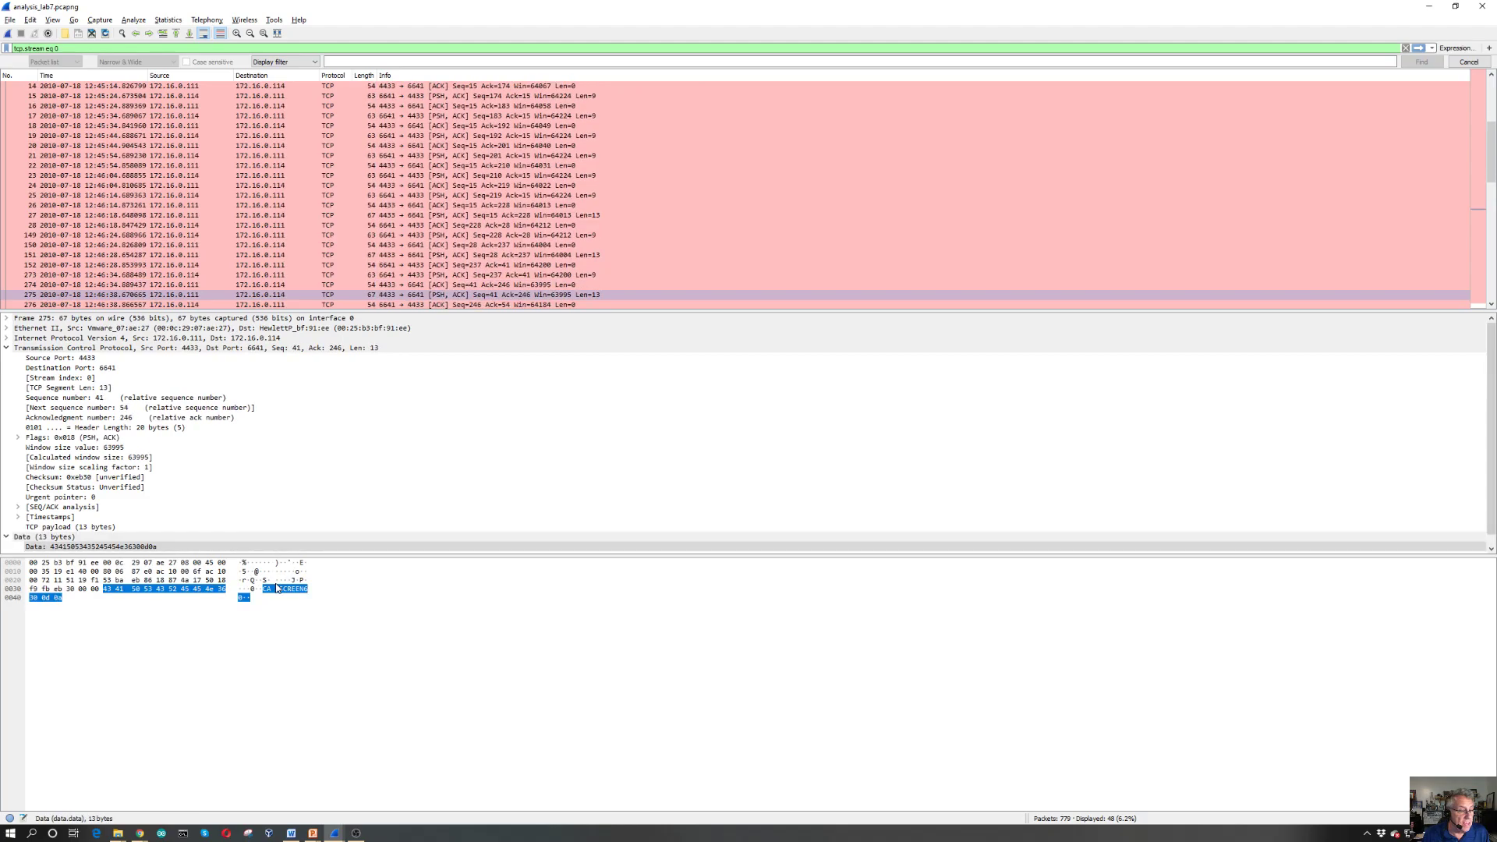
key("Up")
key("Up")
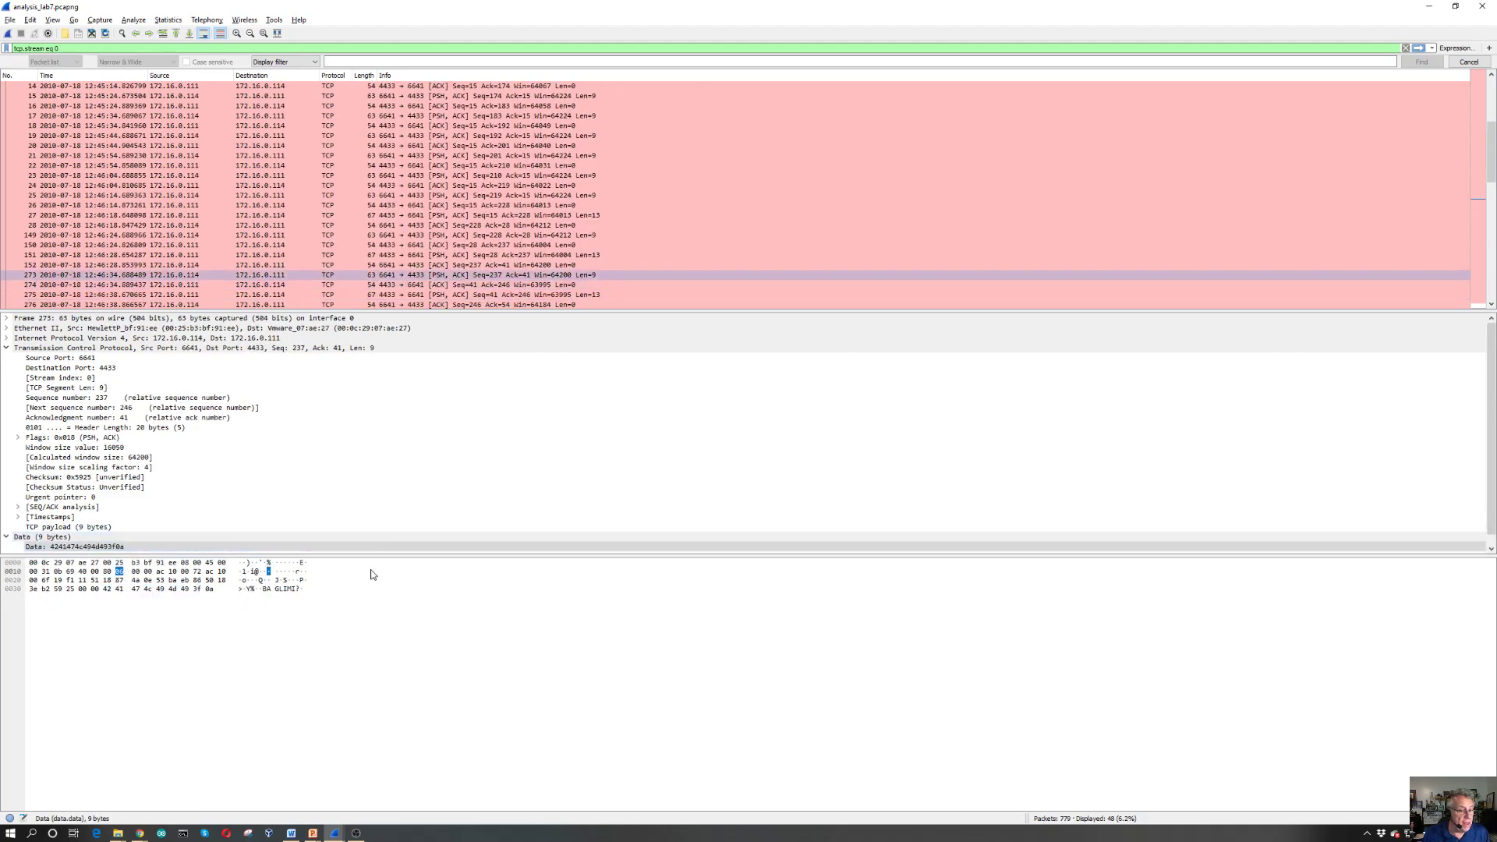
key("Down")
key("Down")
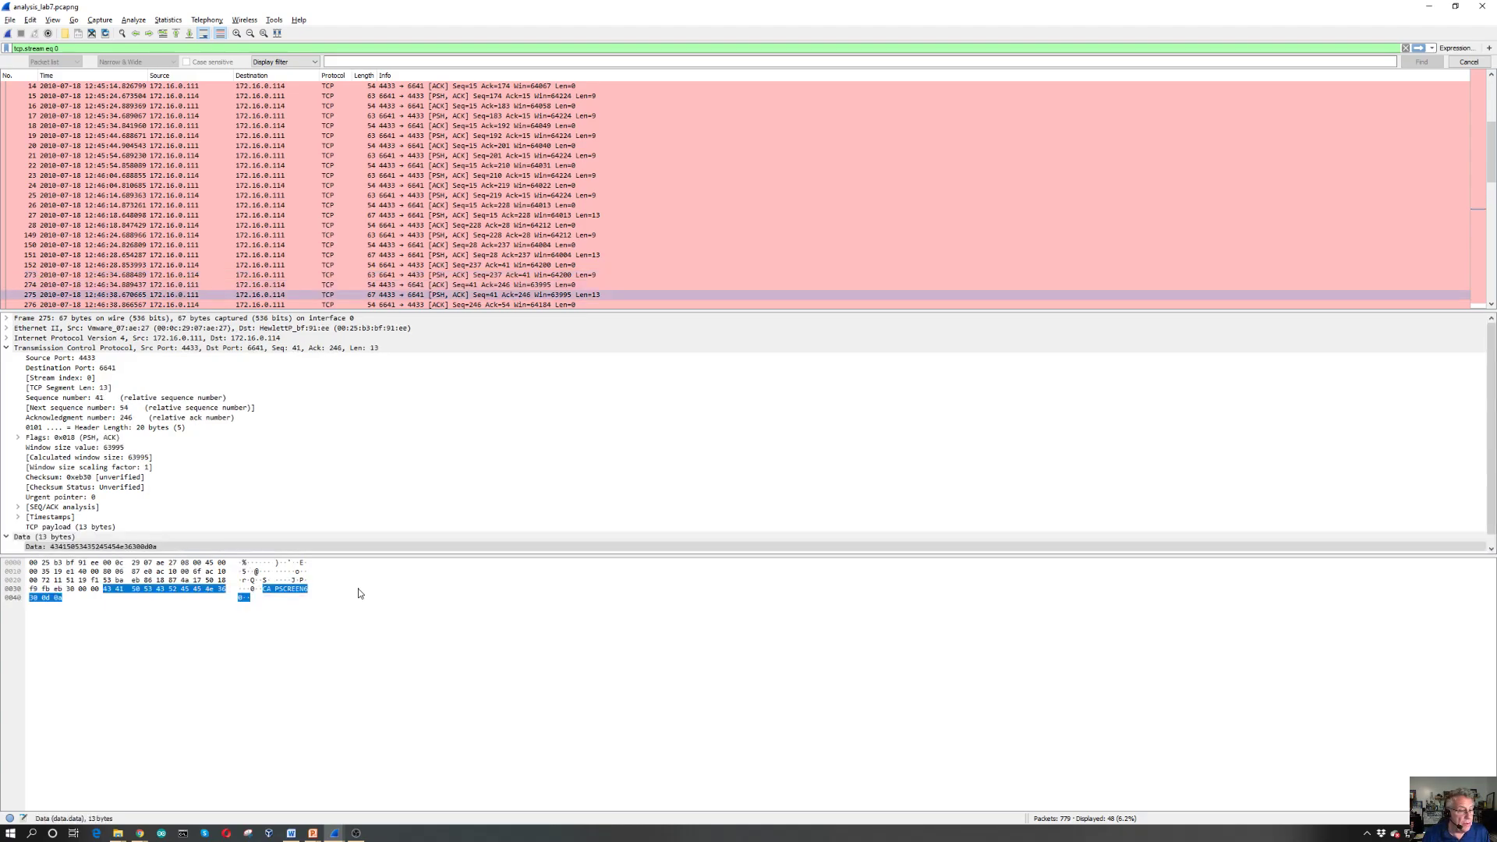
- Inspect the stream's packets from 275 to 524, and return to the beginning of the filtered list
key("Down")
key("Down")
key("Down")
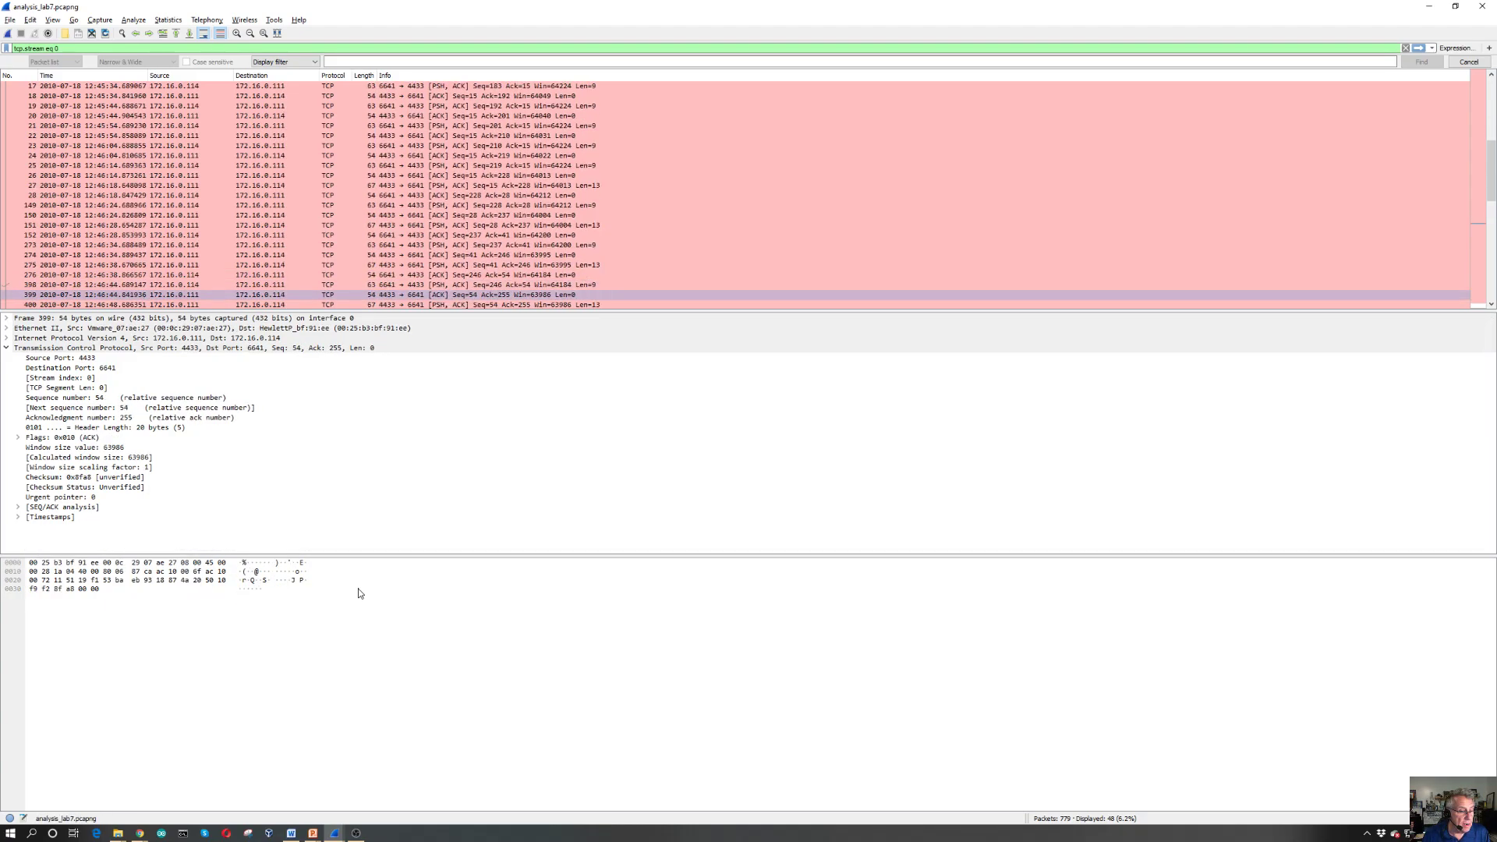
key("Down")
key("Down")
key("Down")
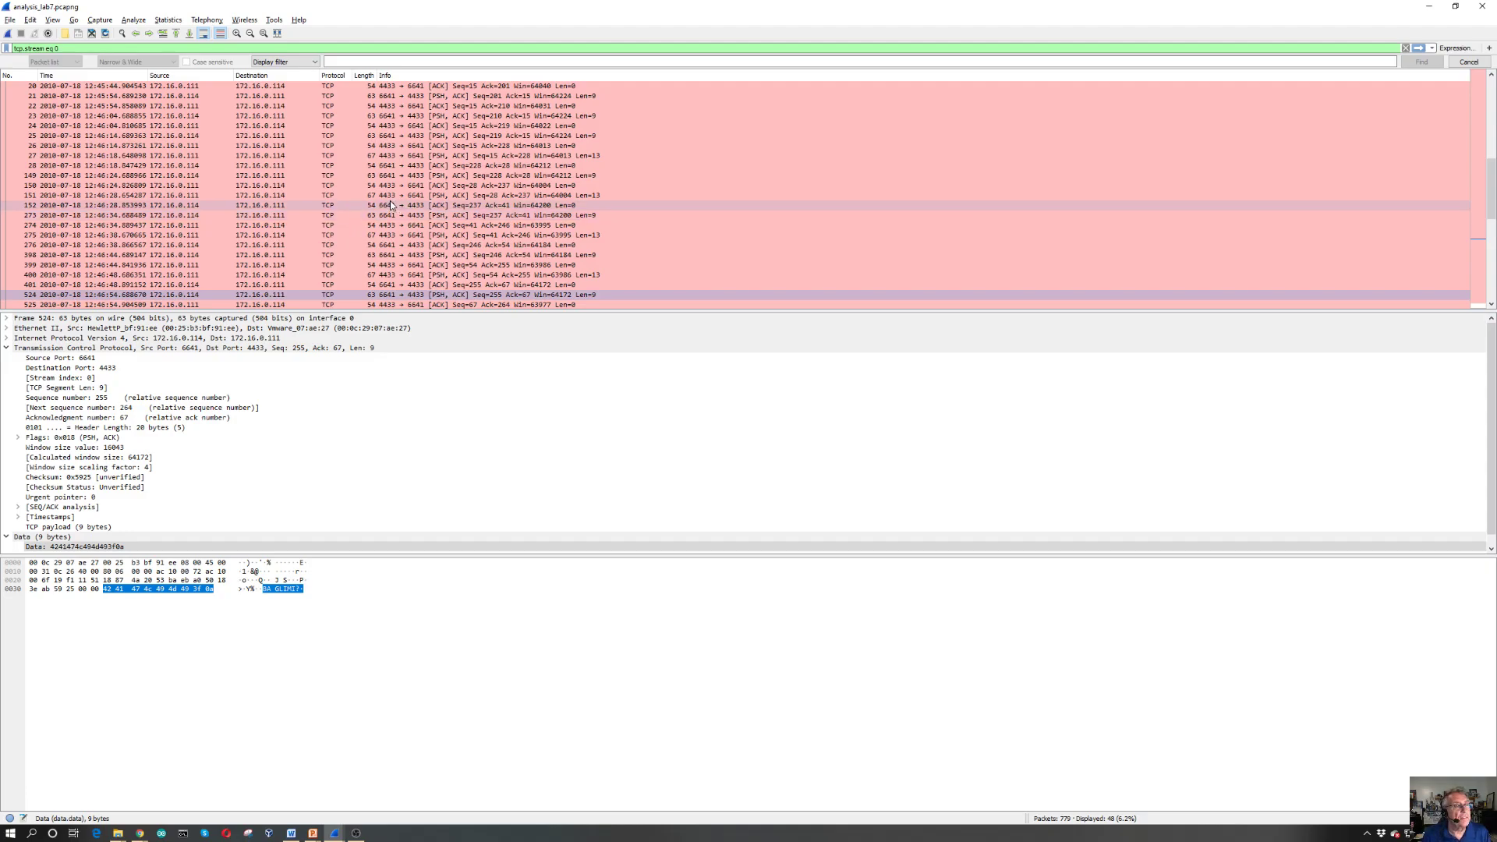
scroll(390, 204, "up", 5)
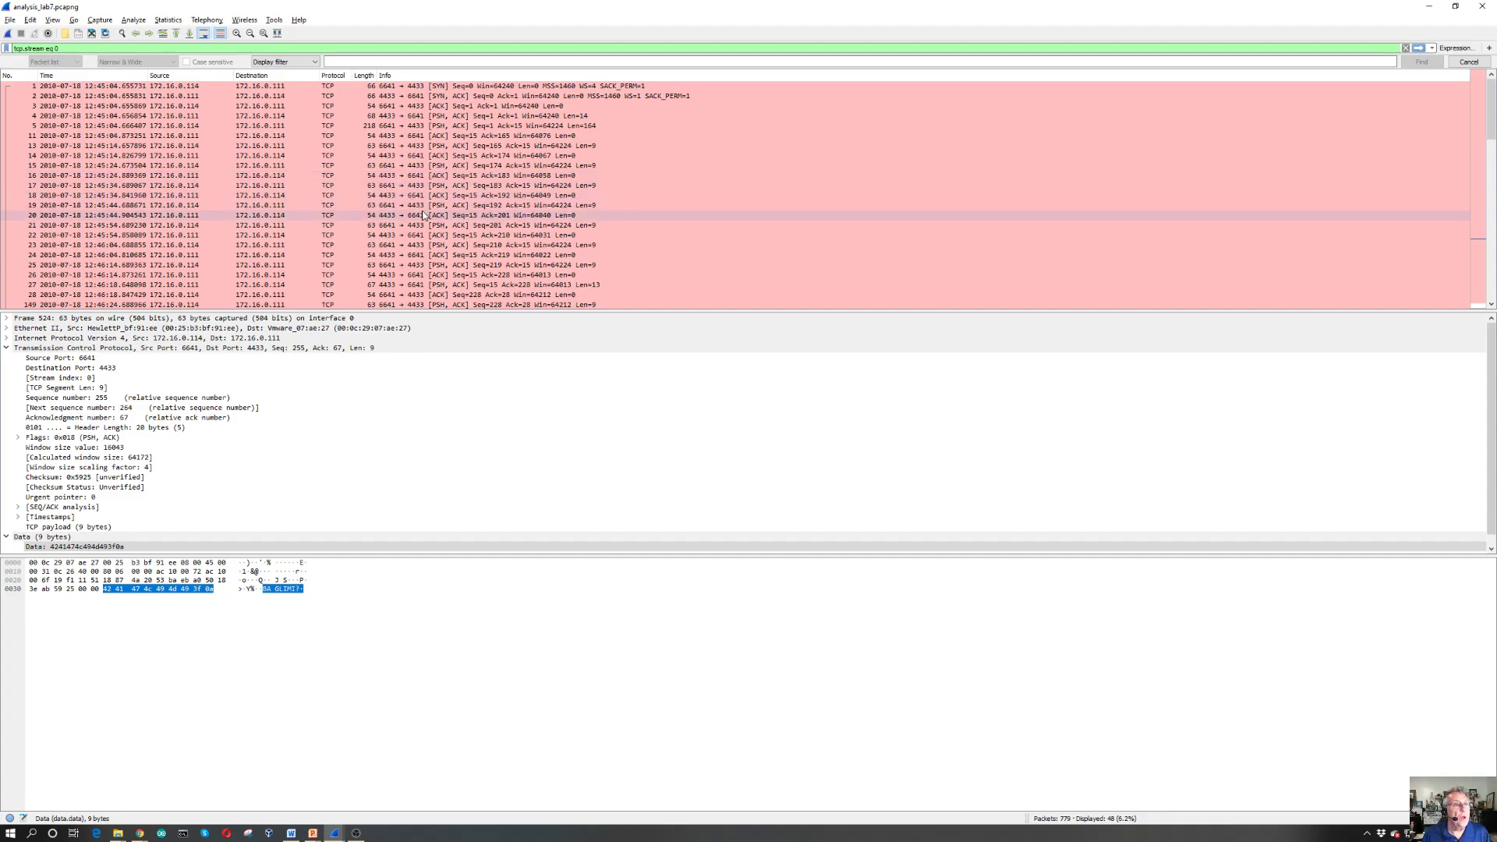
- Clear the display filter and locate the TCP connection that starts after packet 28 in the full packet list
left_click(1406, 48)
scroll(740, 144, "up", 9)
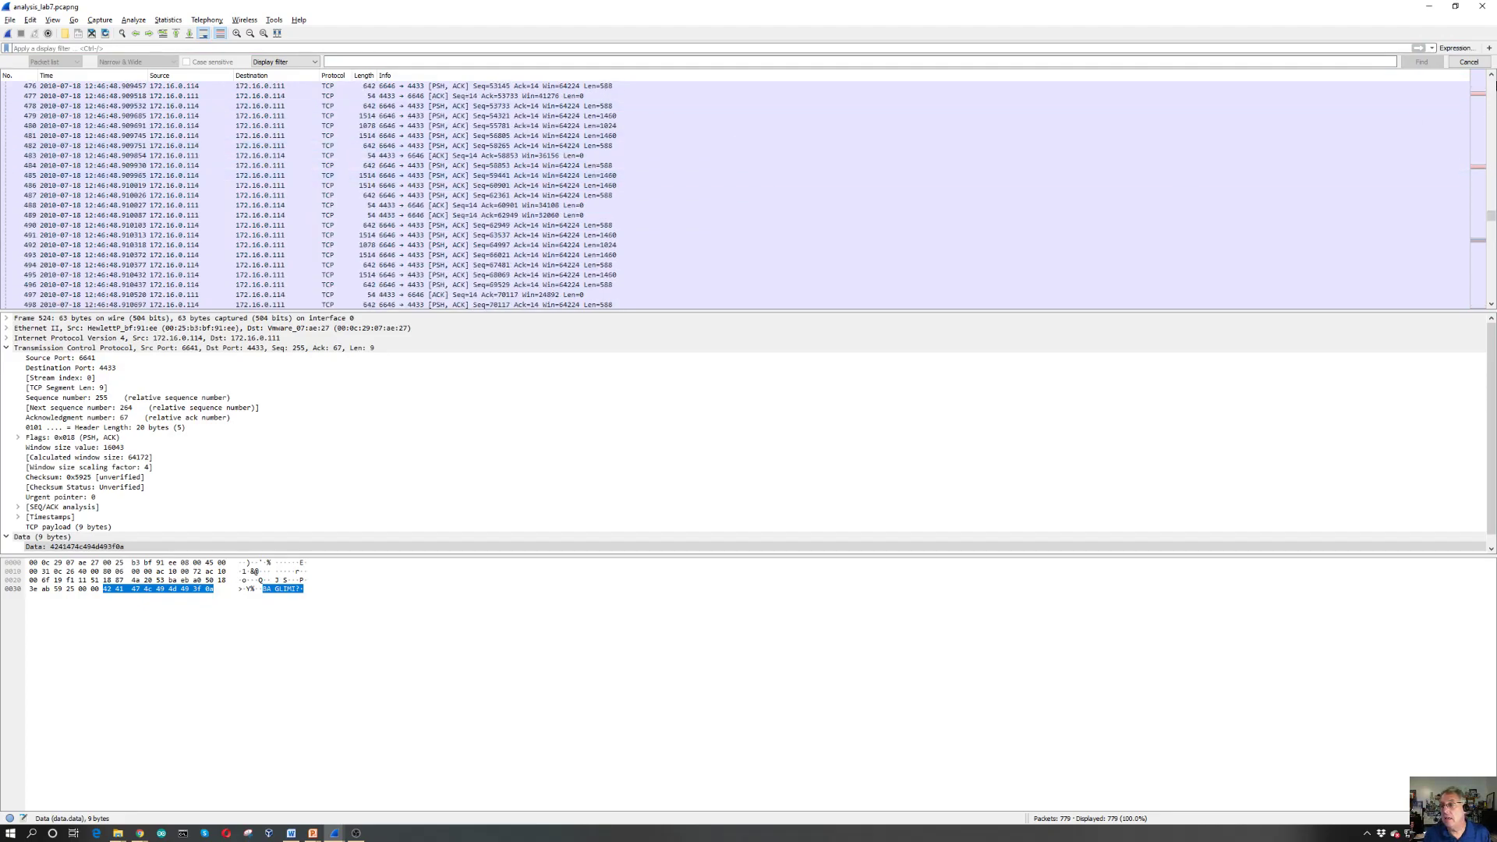
left_click_drag(1491, 218, 1490, 76)
scroll(908, 174, "down", 3)
scroll(897, 171, "down", 7)
scroll(624, 194, "up", 3)
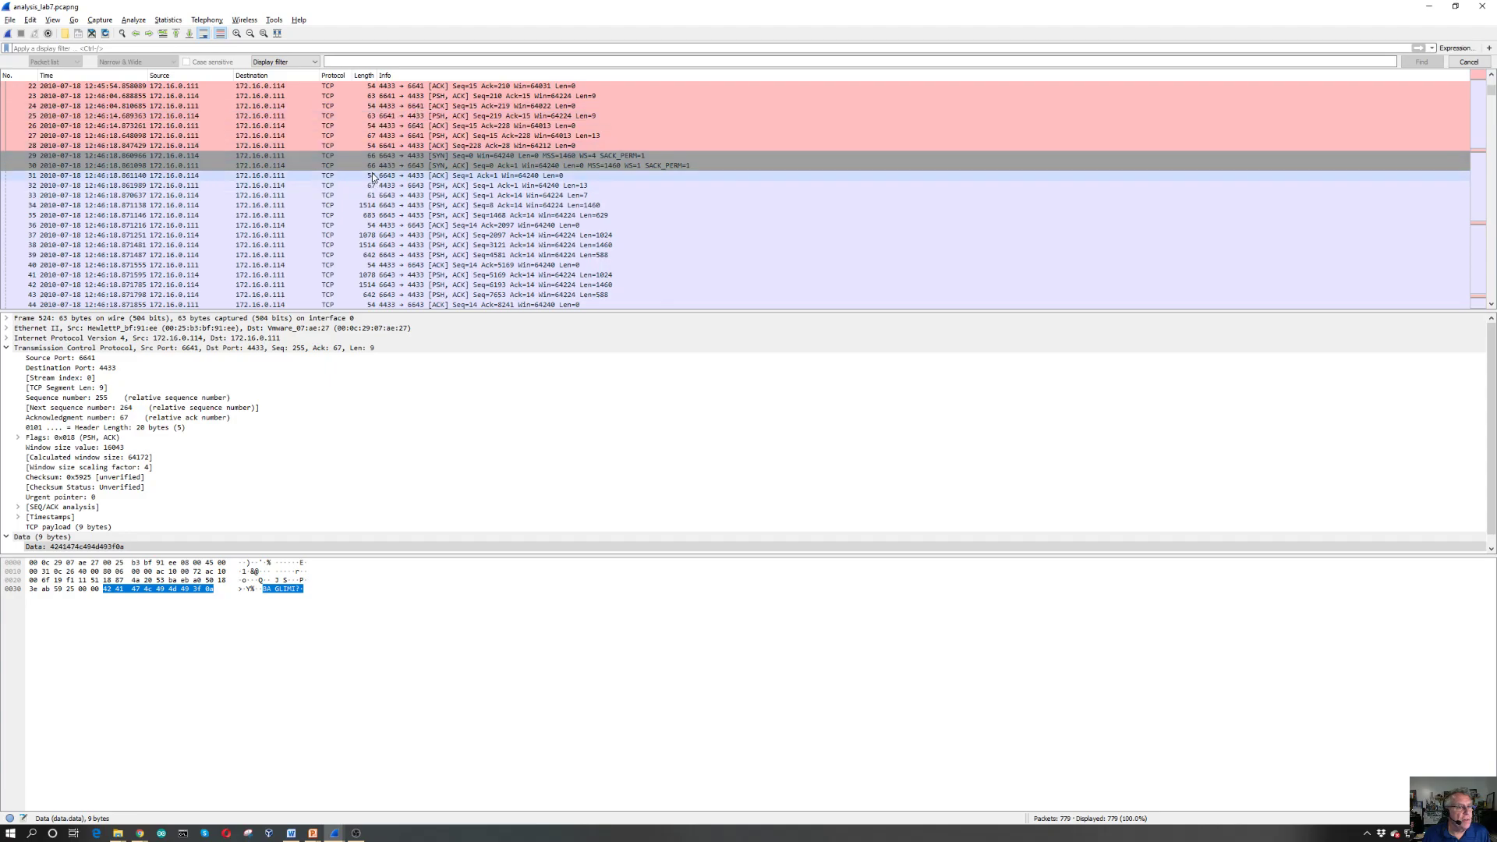
- Colorize the TCP conversation of packet 34 with Color 2
left_click(324, 206)
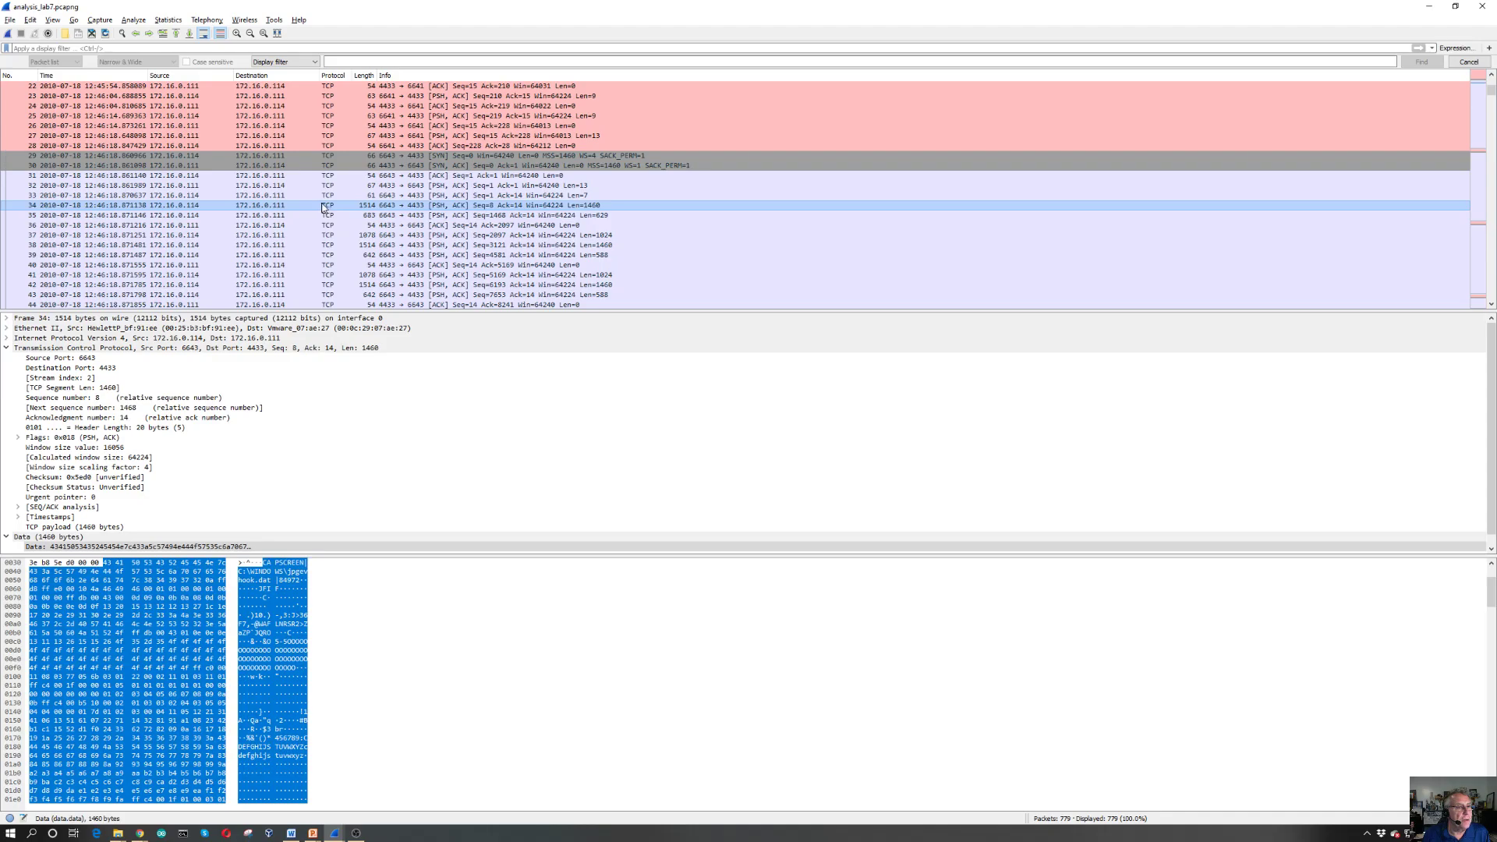
right_click(324, 206)
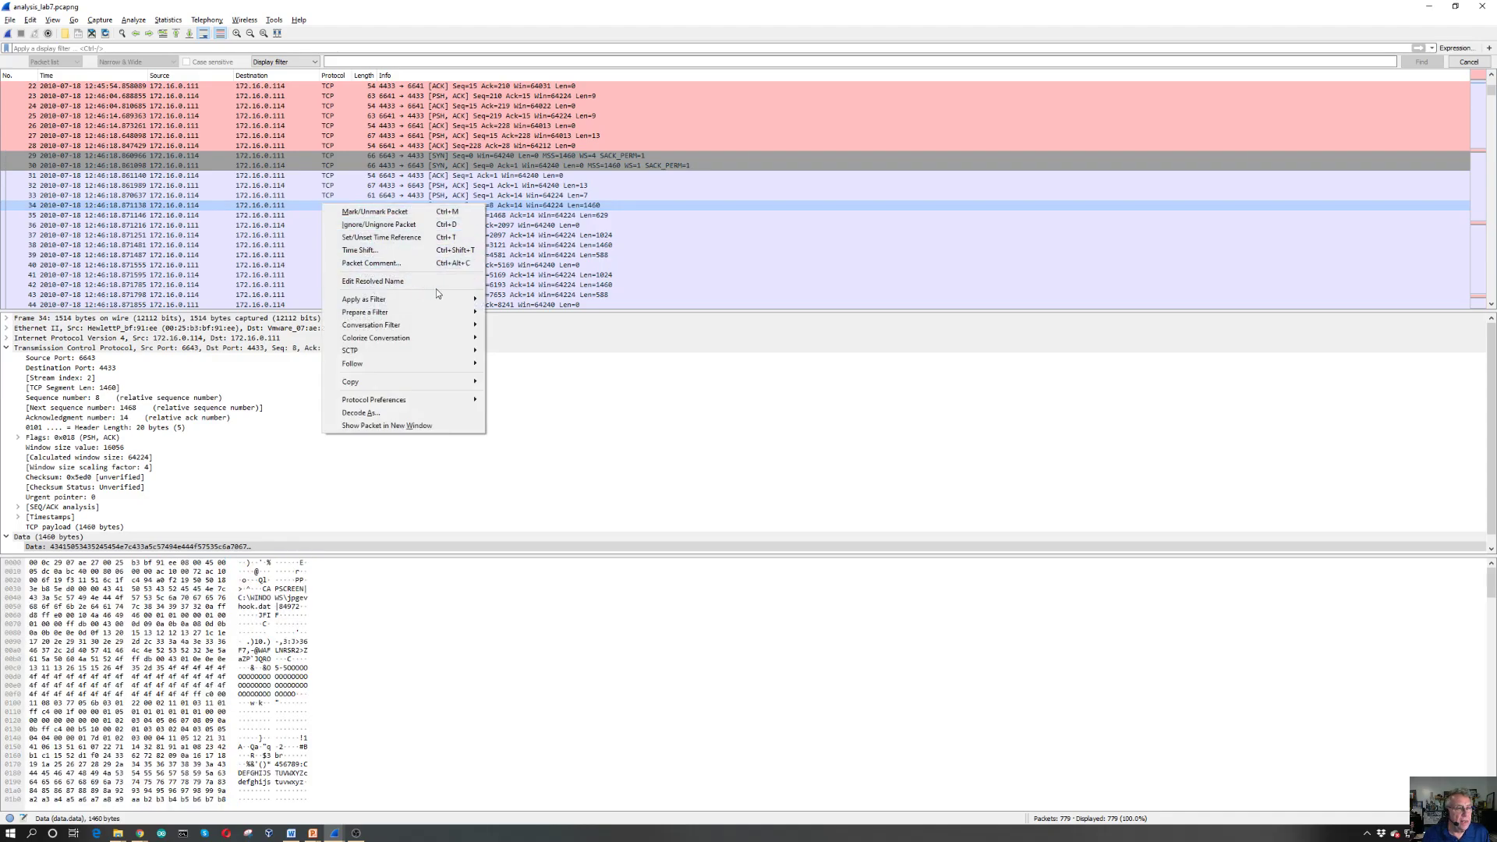
mouse_move(445, 338)
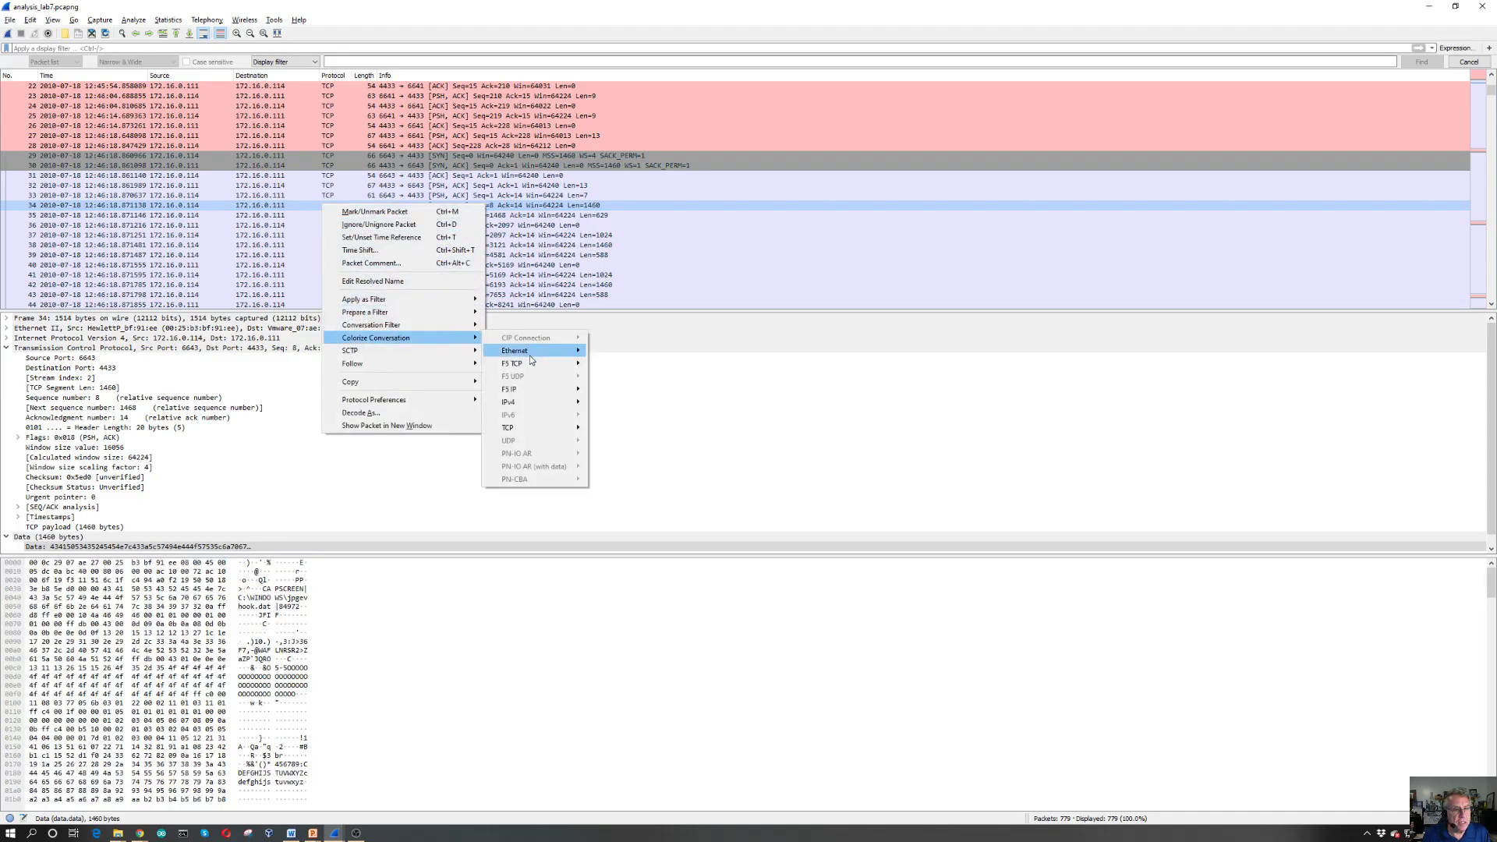
mouse_move(553, 434)
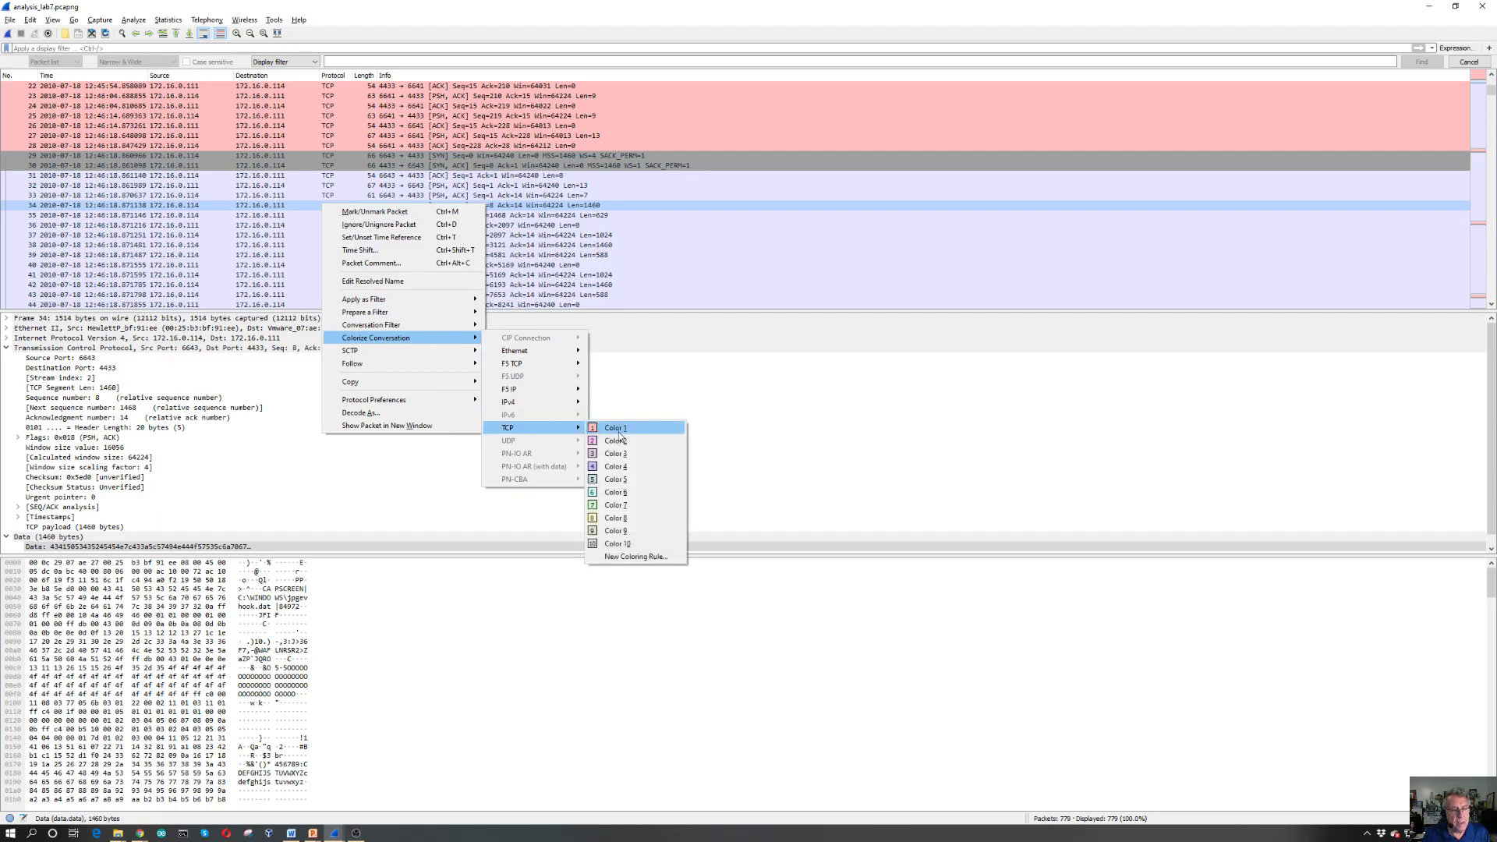
left_click(612, 442)
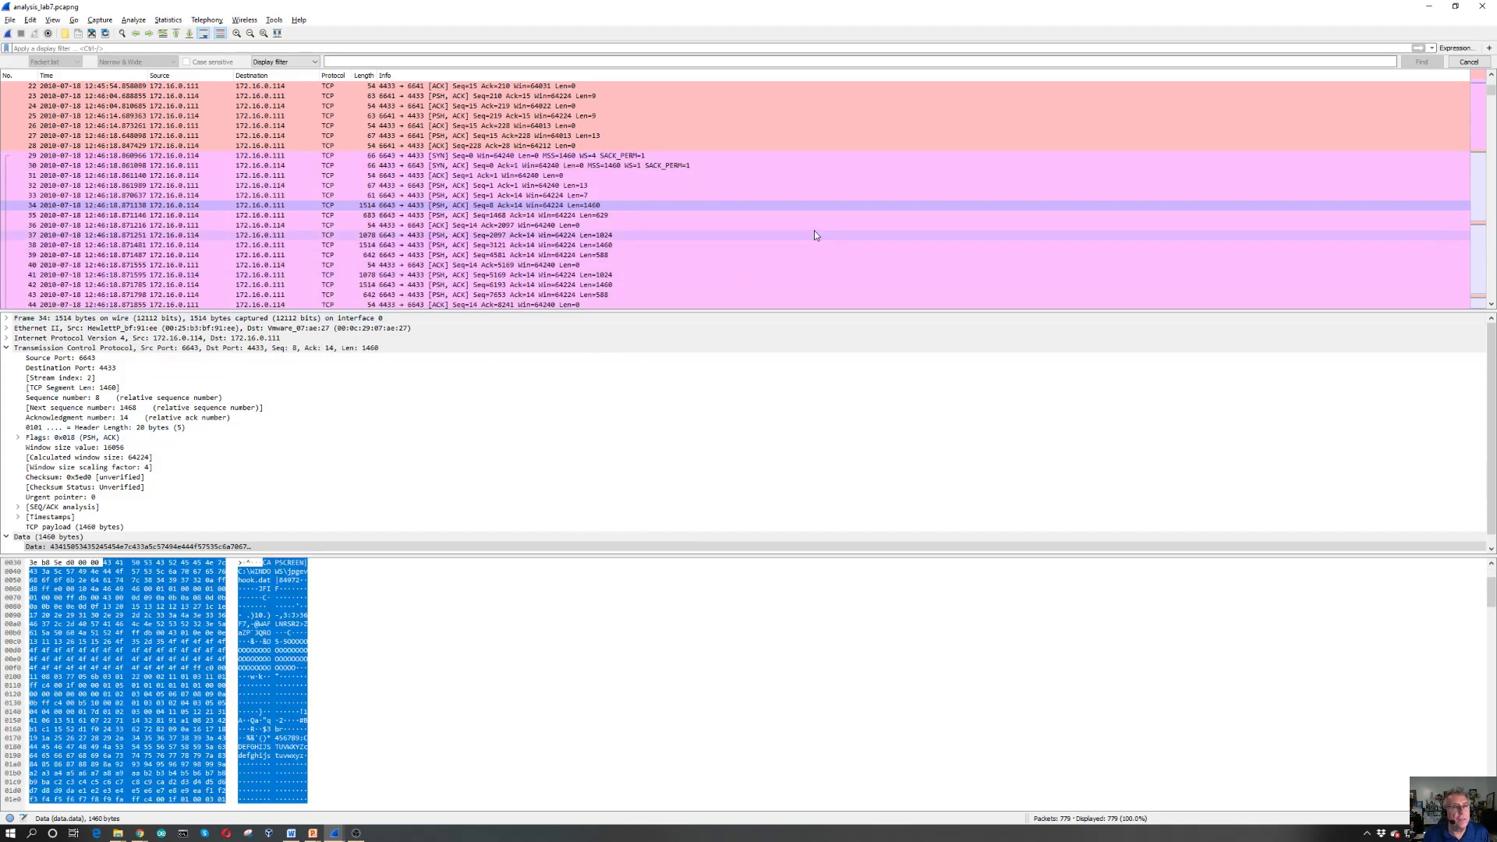
- Colorize the TCP conversation of packet 158, the connection from port 6644, with Color 3
scroll(834, 204, "down", 6)
scroll(832, 206, "down", 20)
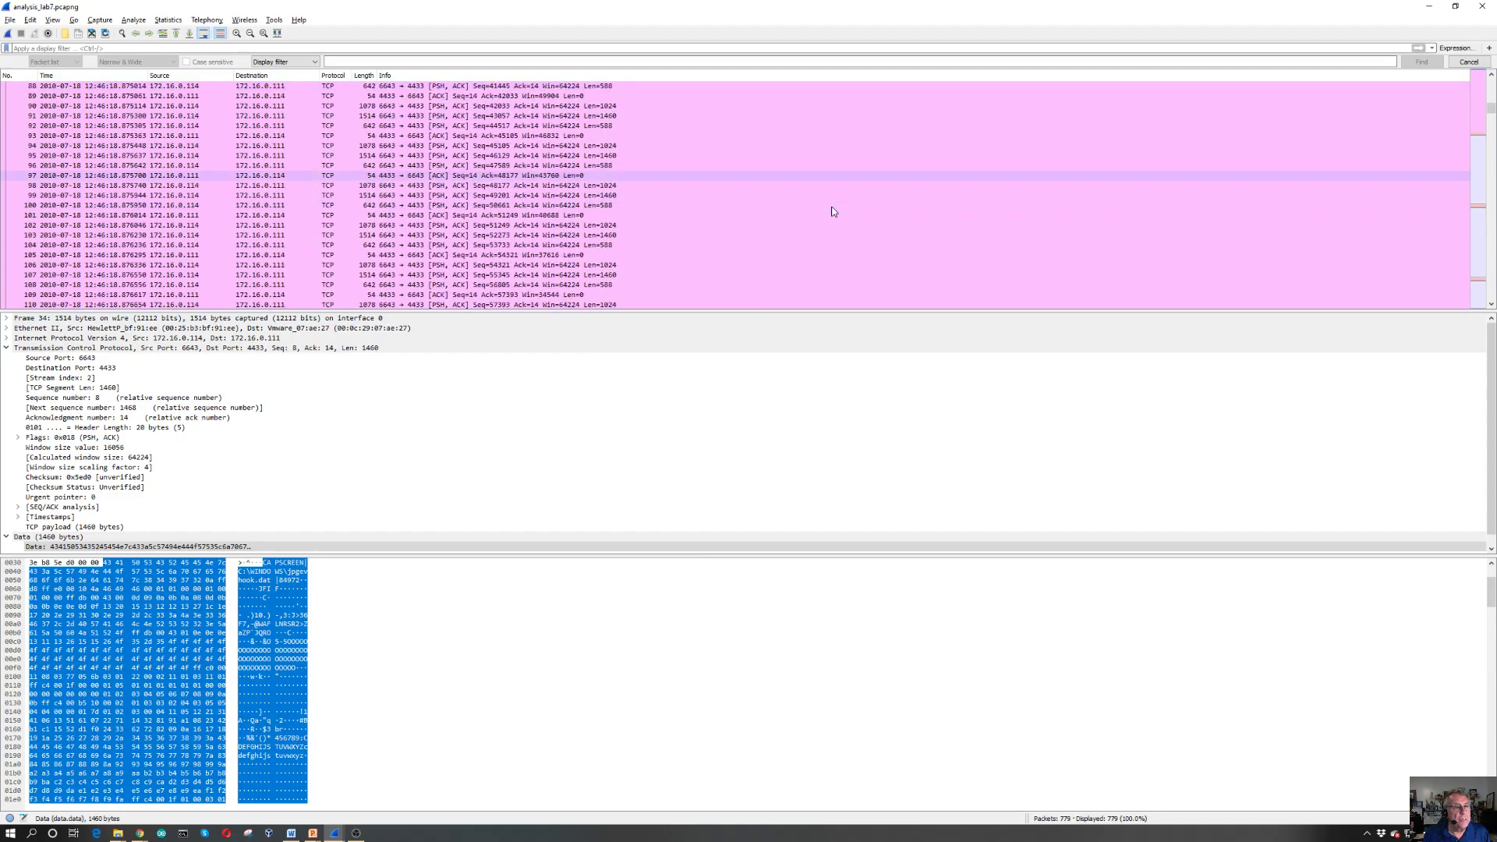
scroll(831, 207, "down", 7)
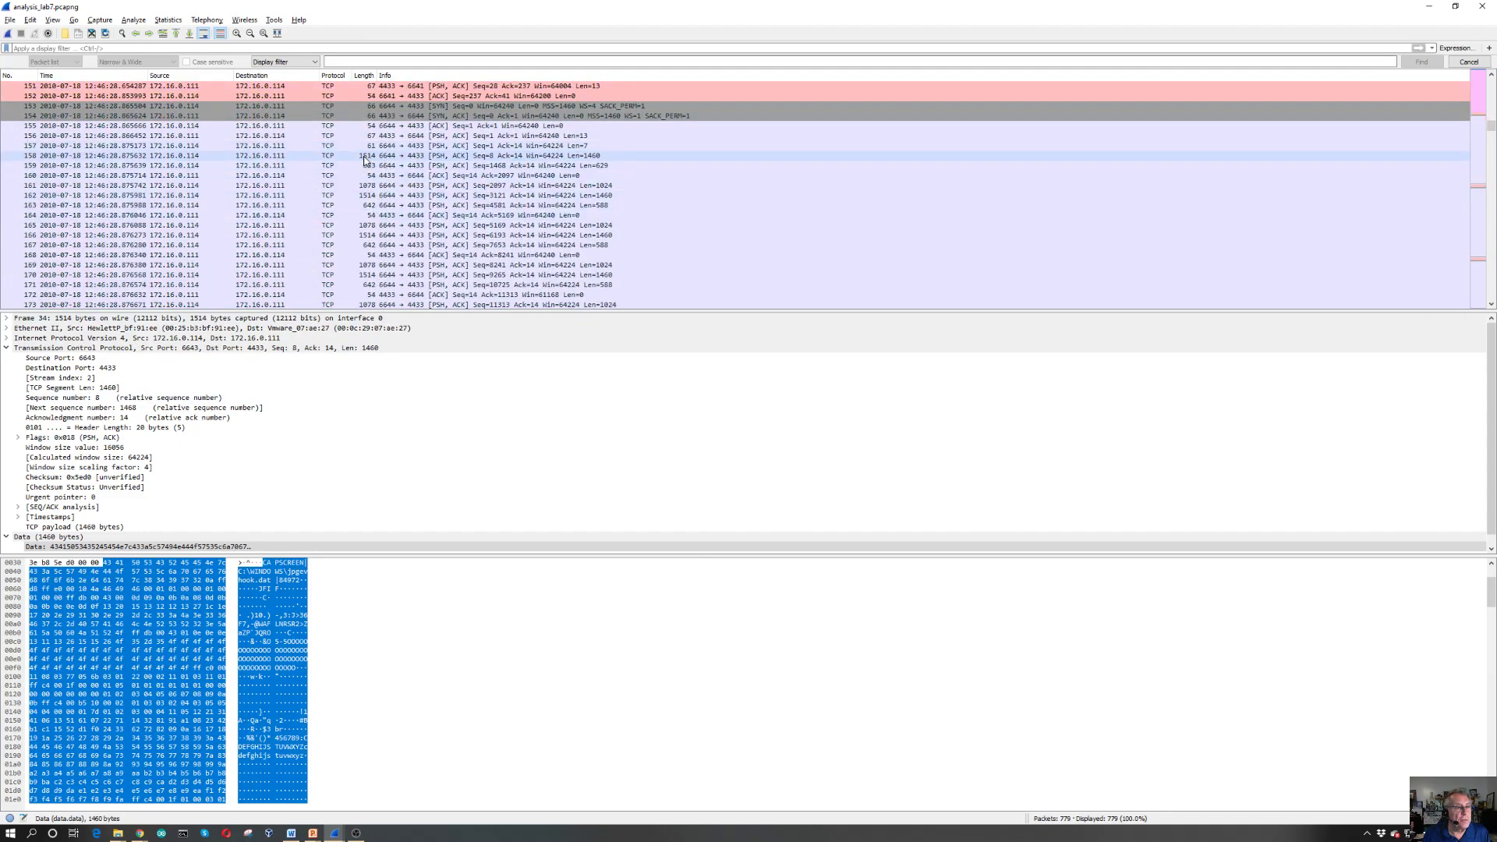
right_click(364, 159)
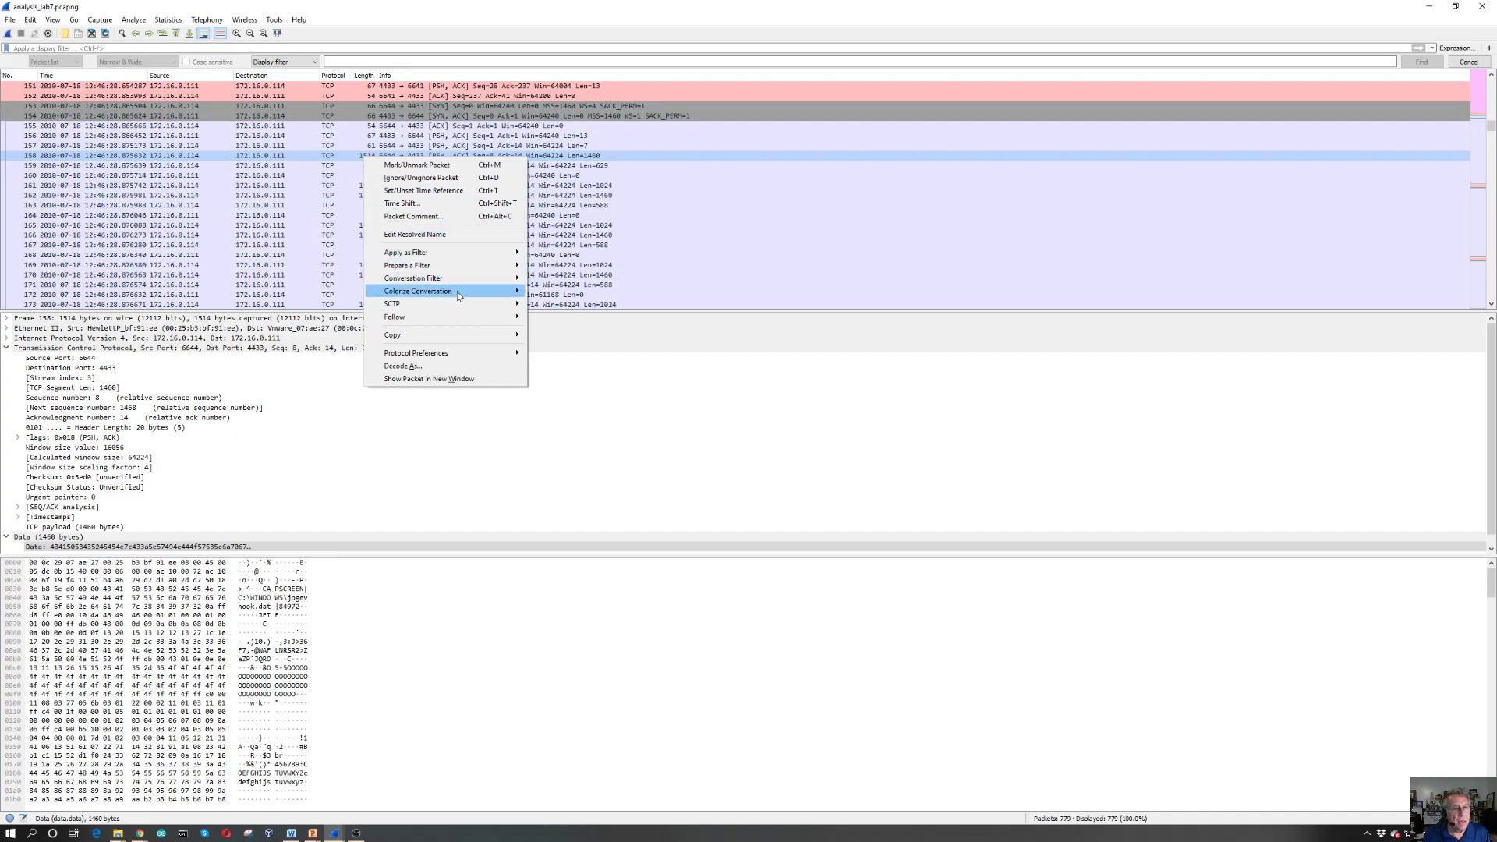
mouse_move(458, 295)
mouse_move(608, 381)
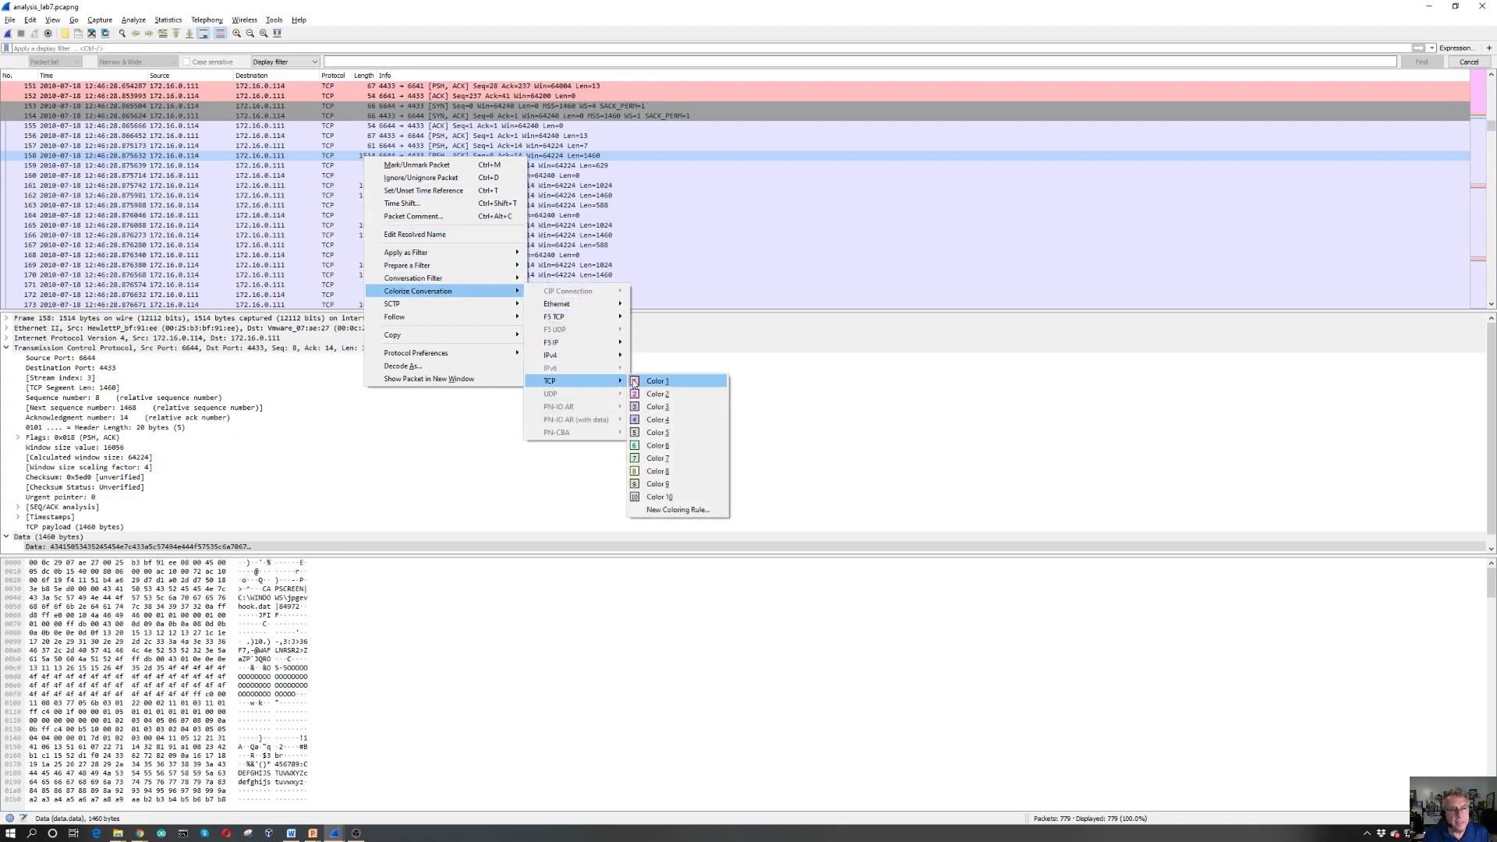
left_click(657, 407)
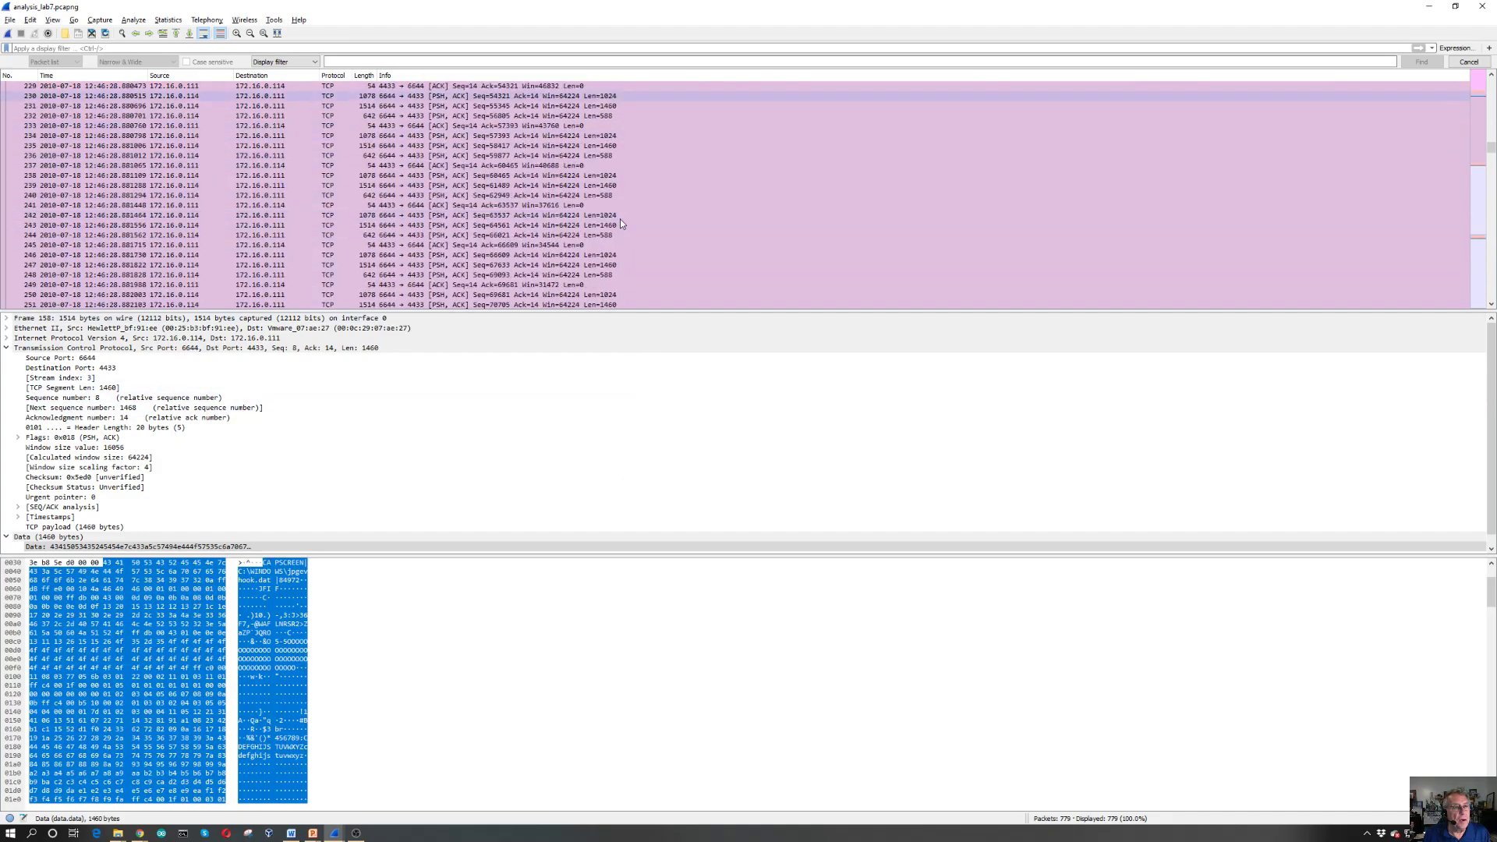
- Colorize the TCP conversation of packet 286, the connection from port 6645, with Color 4
scroll(622, 224, "down", 20)
scroll(621, 224, "down", 2)
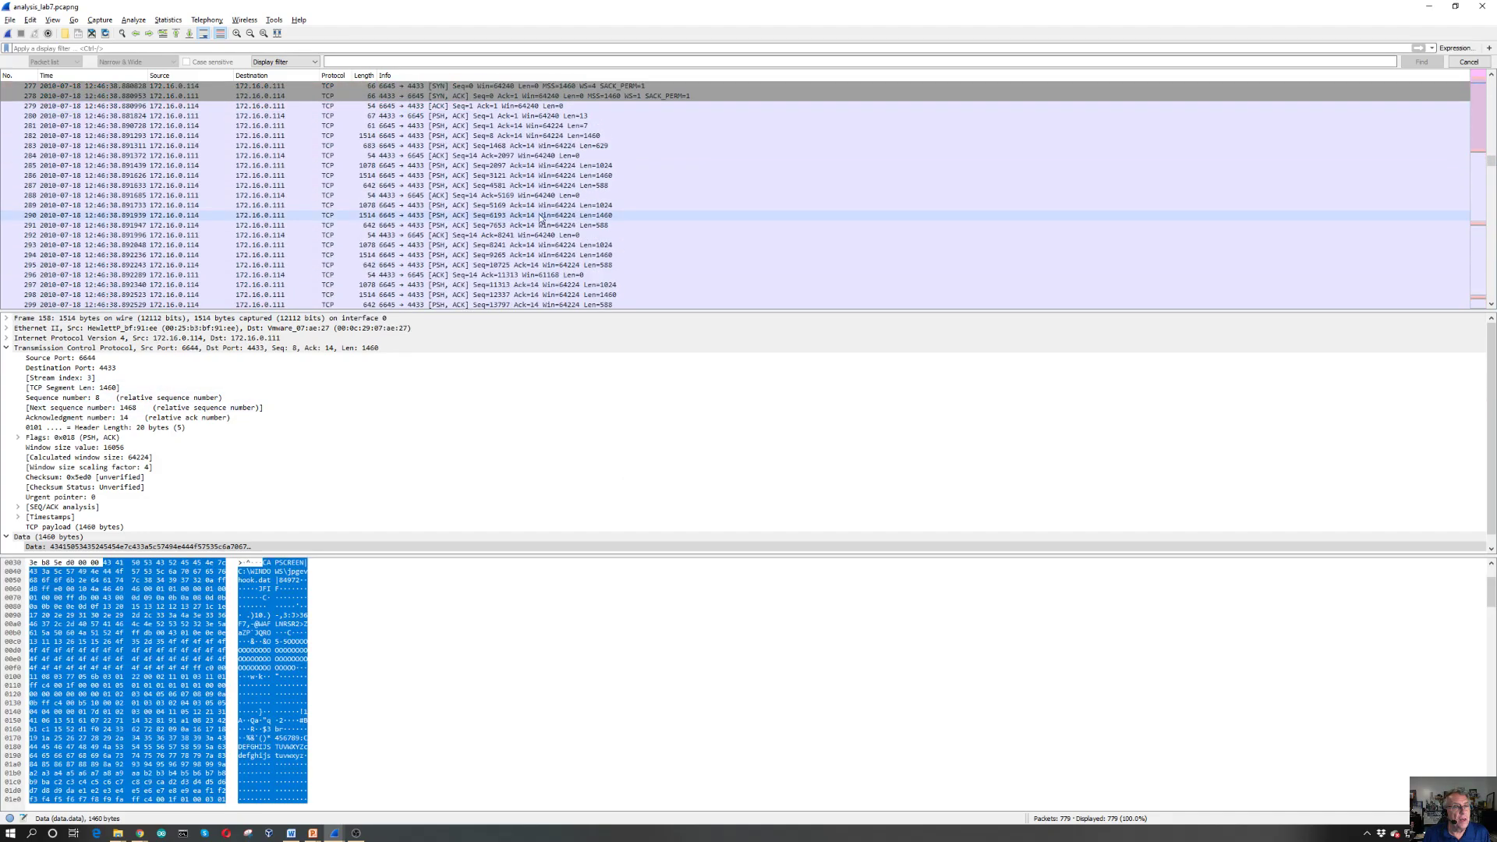
right_click(371, 177)
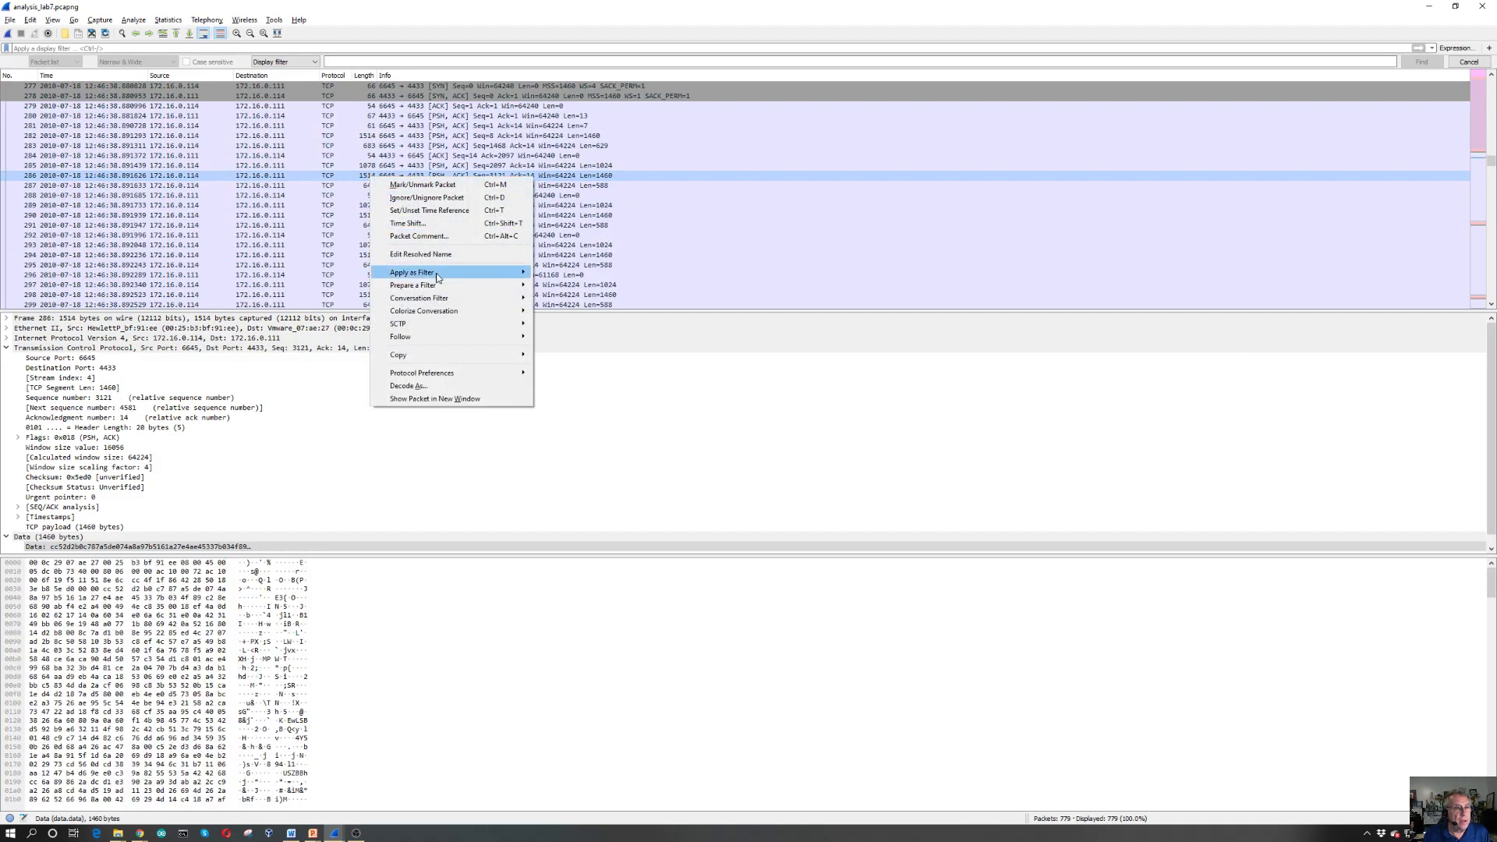
mouse_move(487, 311)
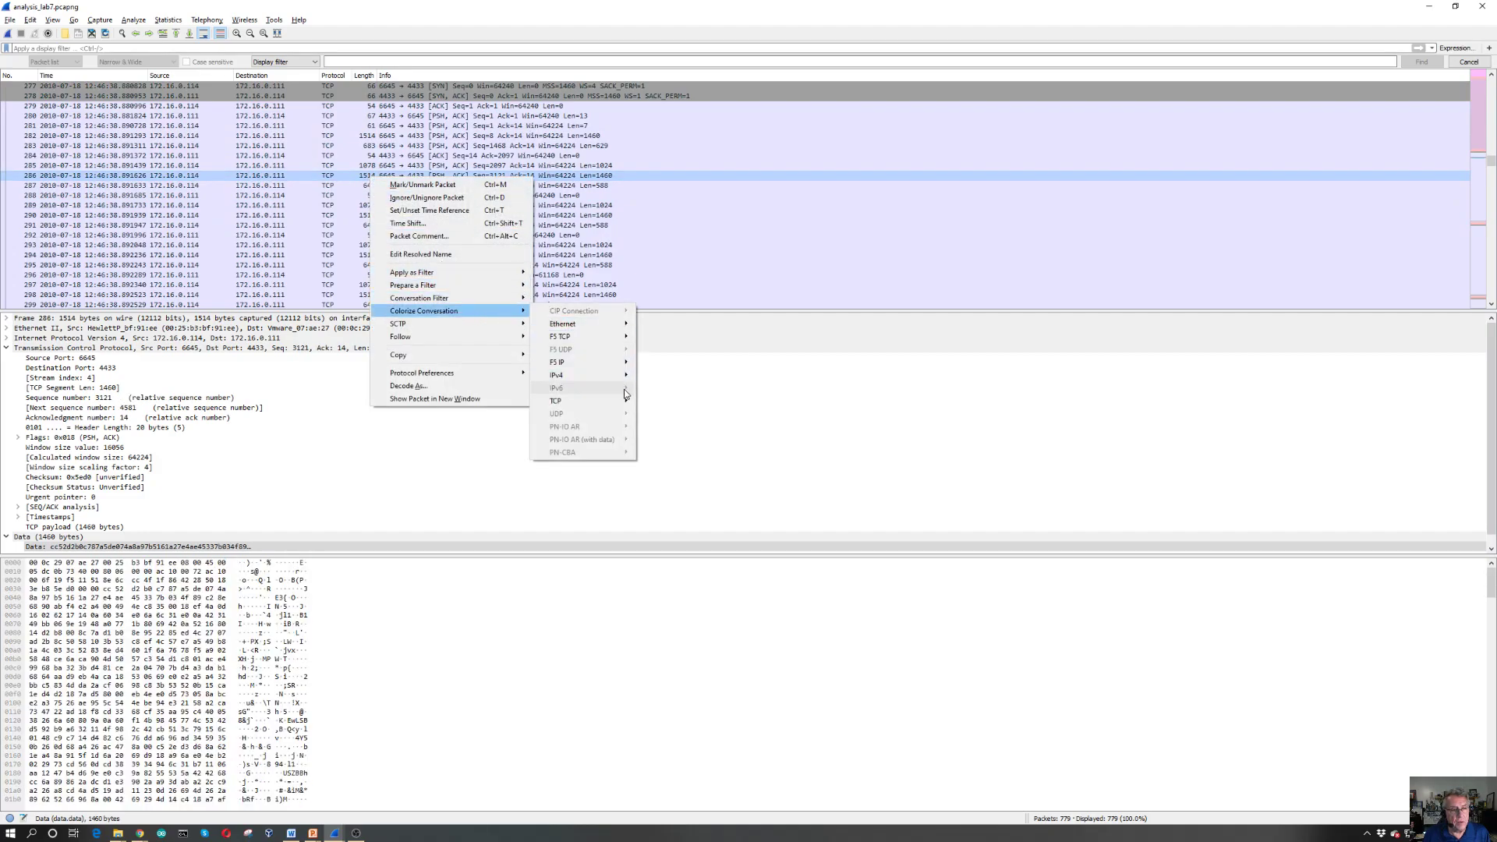
mouse_move(615, 401)
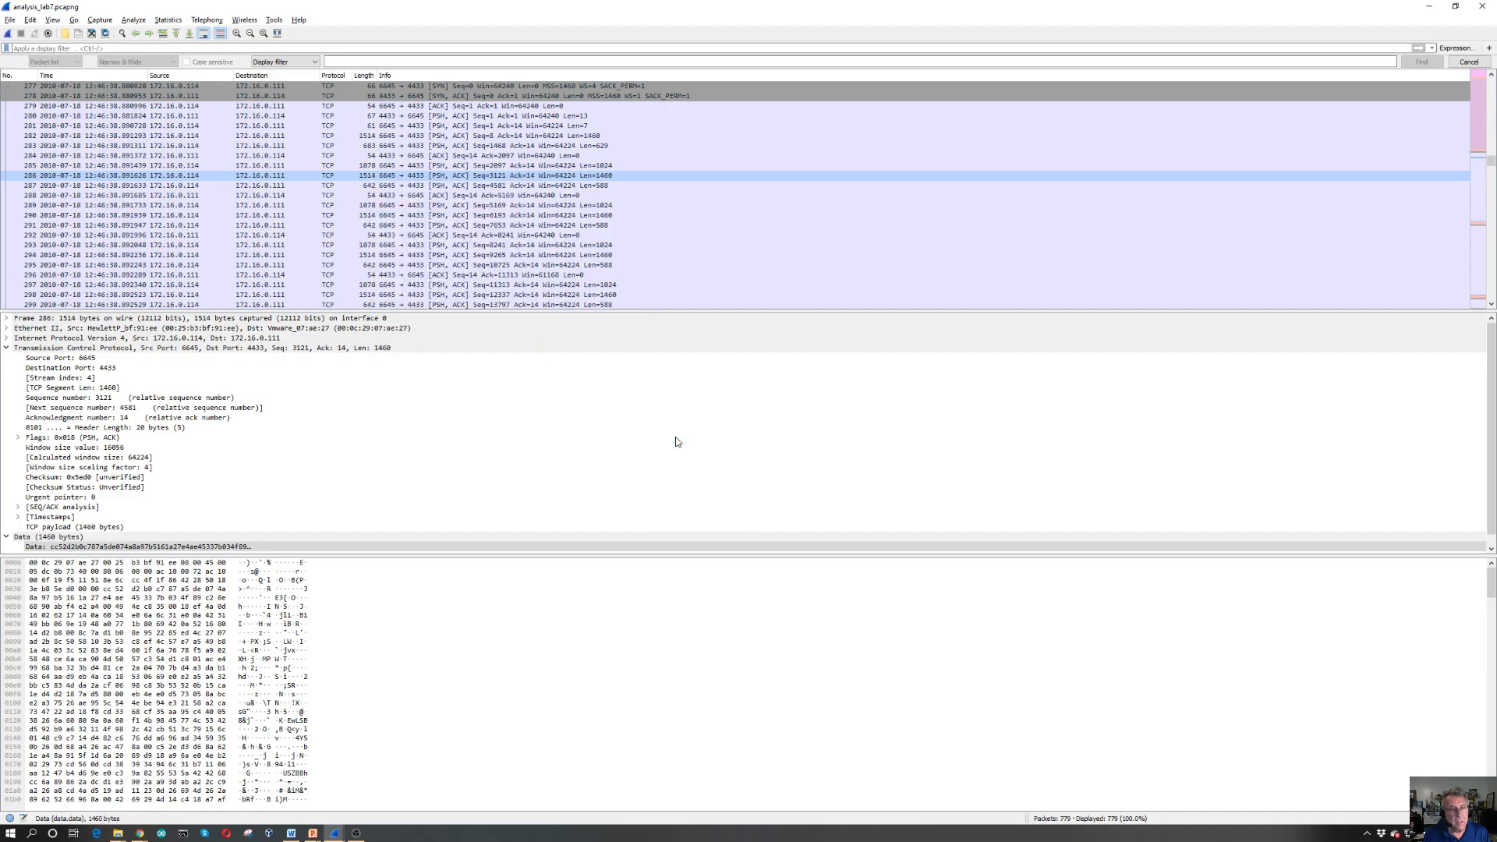
left_click(684, 438)
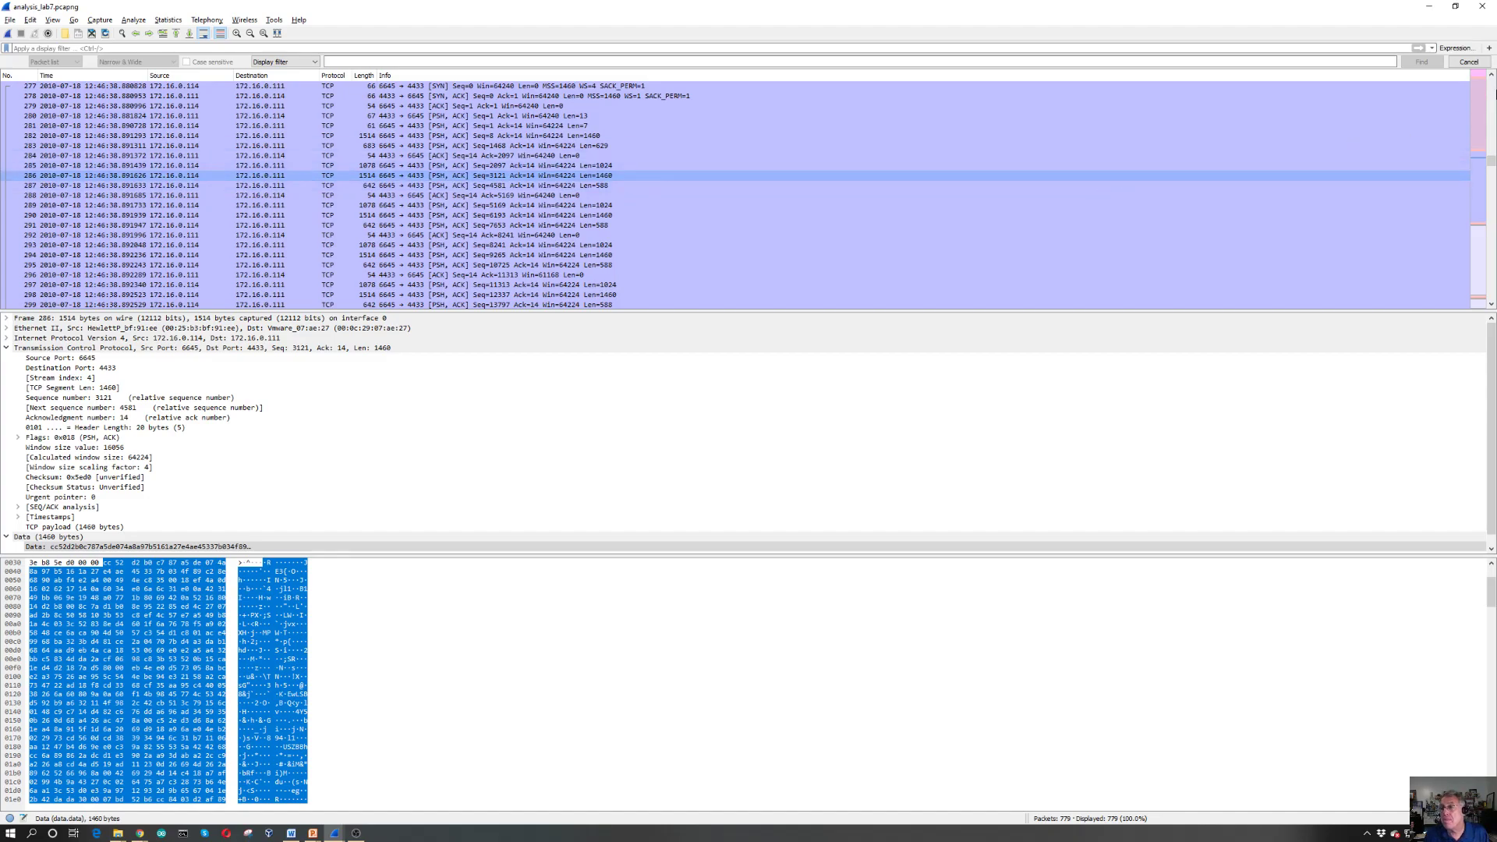
- Return to the start of the packet list and follow the TCP stream that begins at packet 29, the connection from port 6643
scroll(1491, 153, "up", 5)
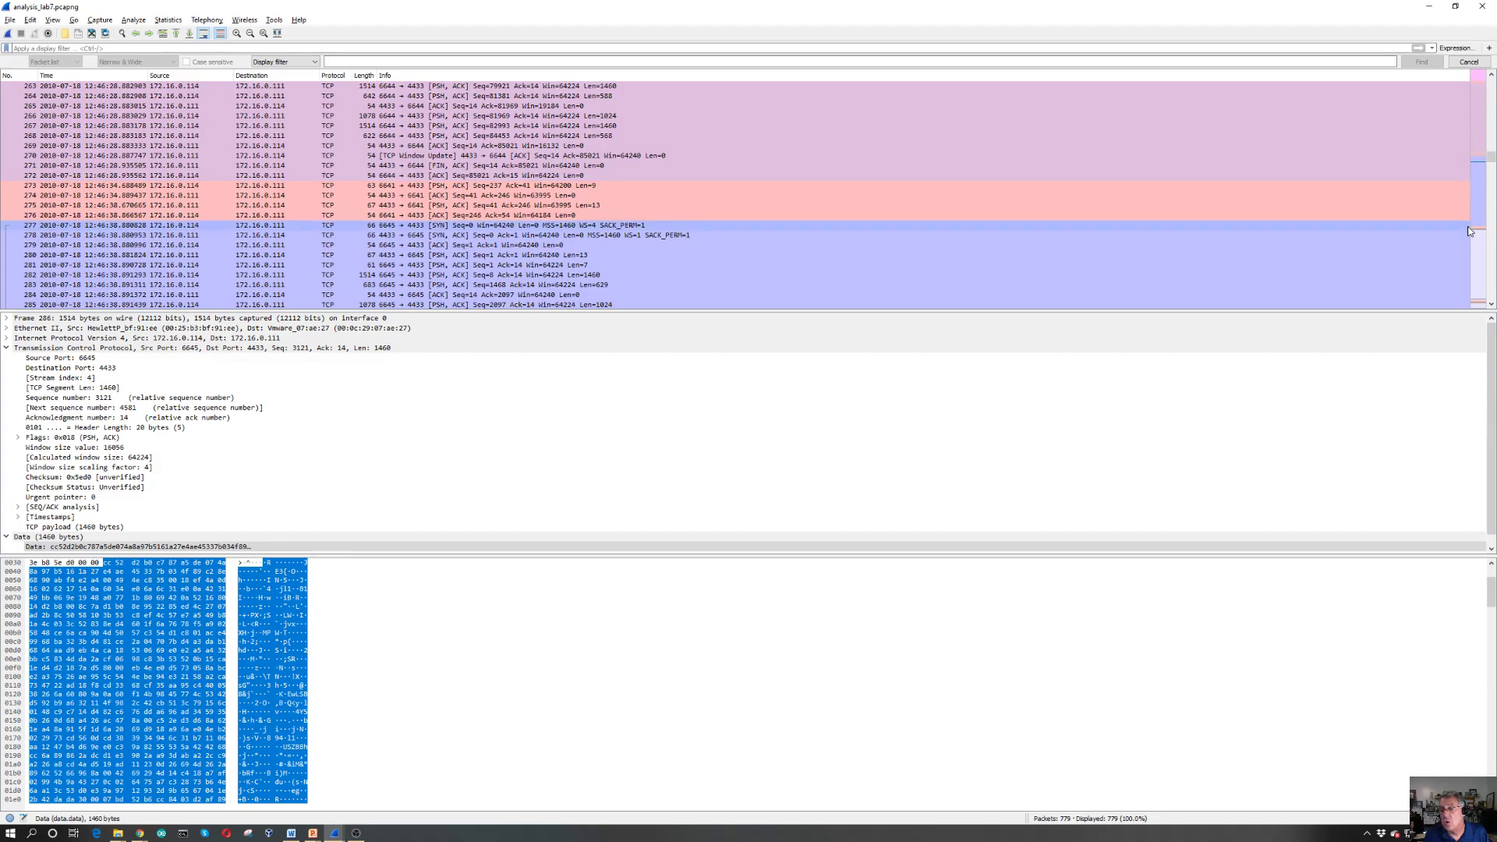
left_click_drag(1490, 158, 1491, 82)
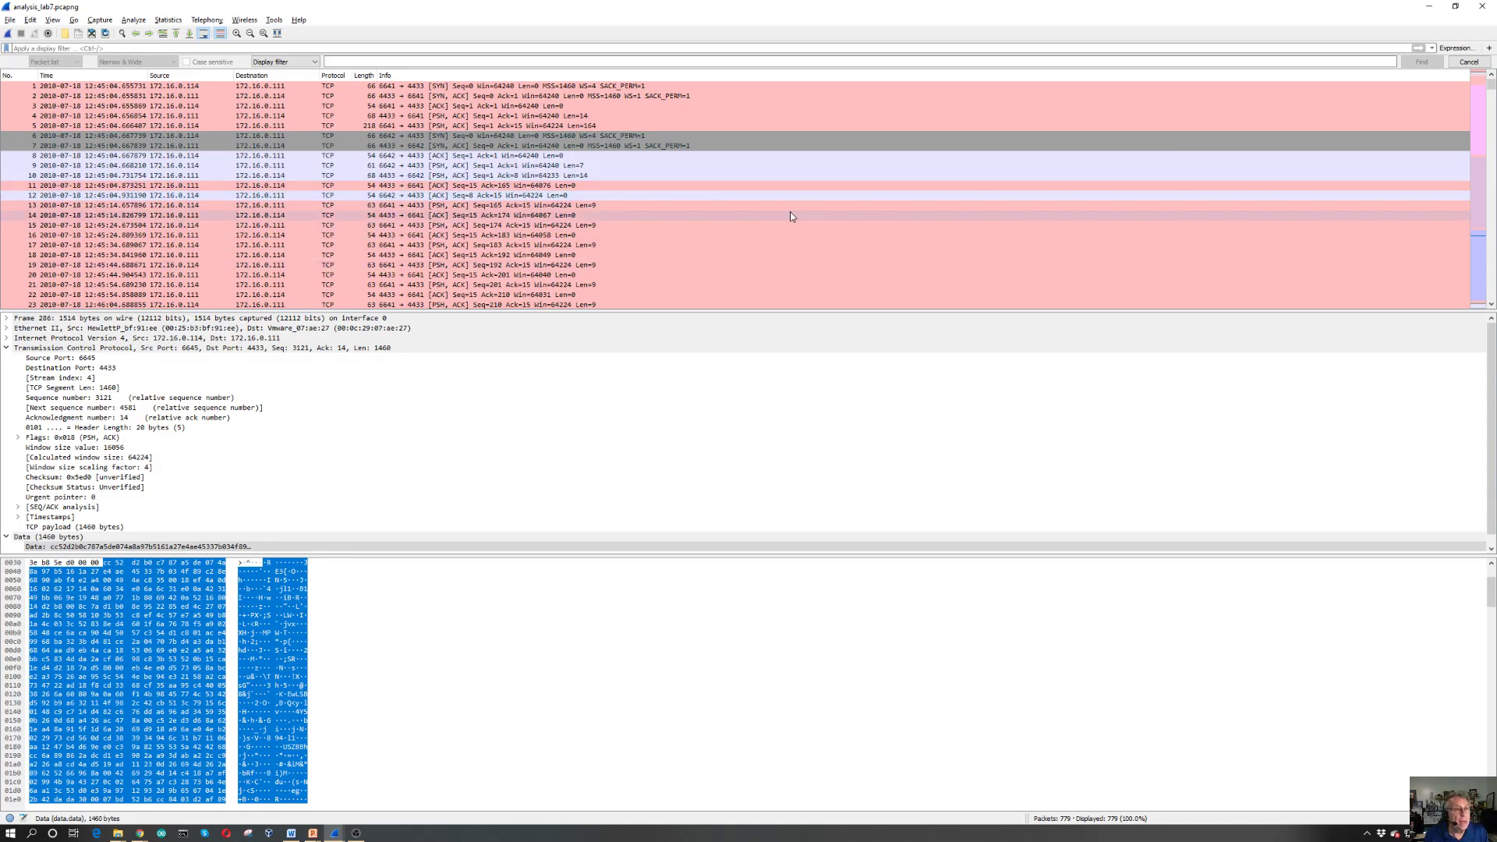
scroll(802, 165, "down", 1)
scroll(616, 149, "down", 1)
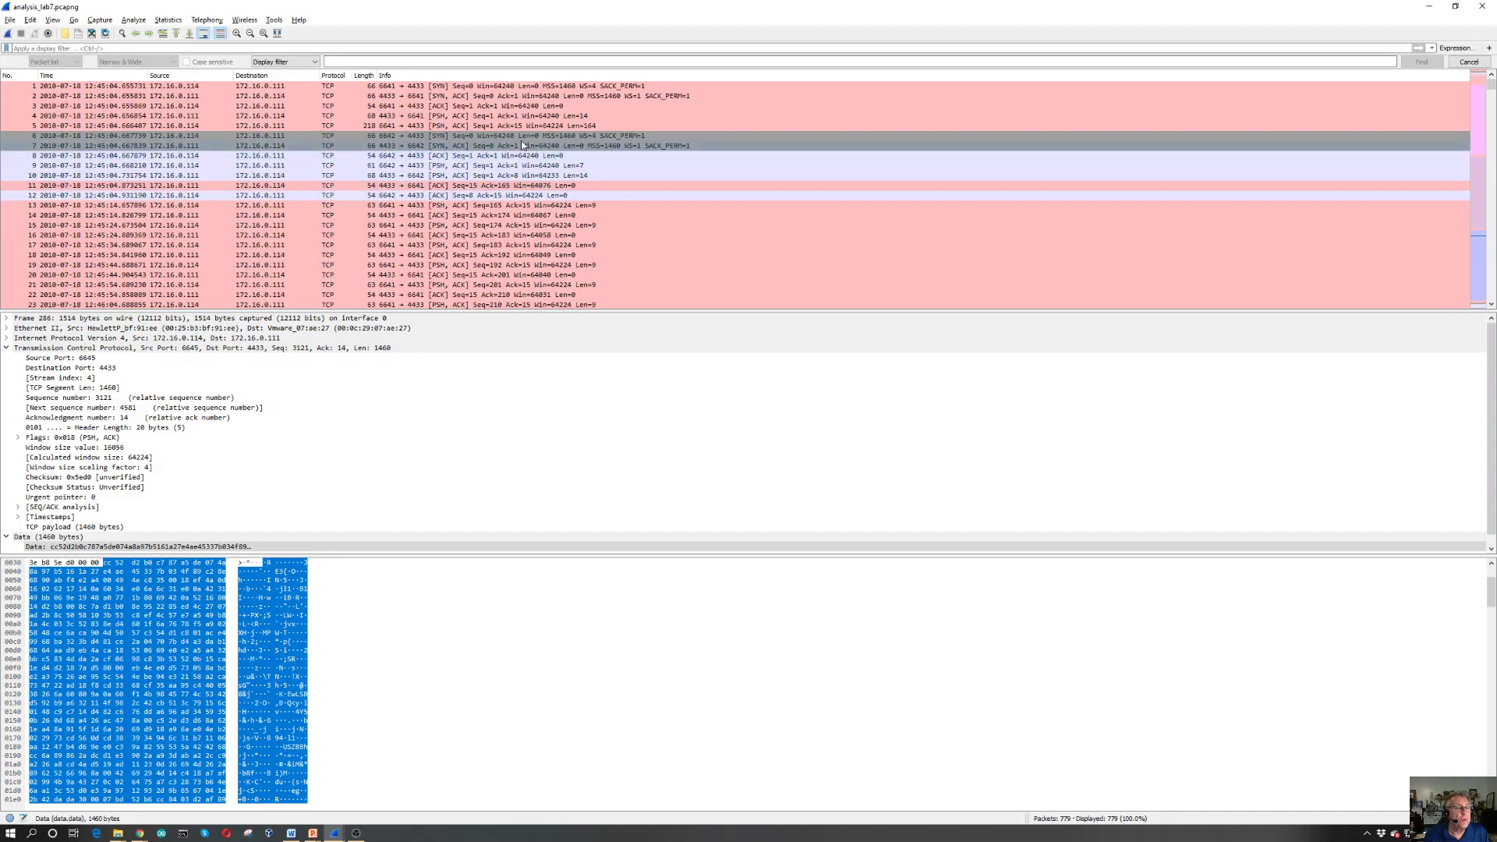
scroll(622, 123, "down", 4)
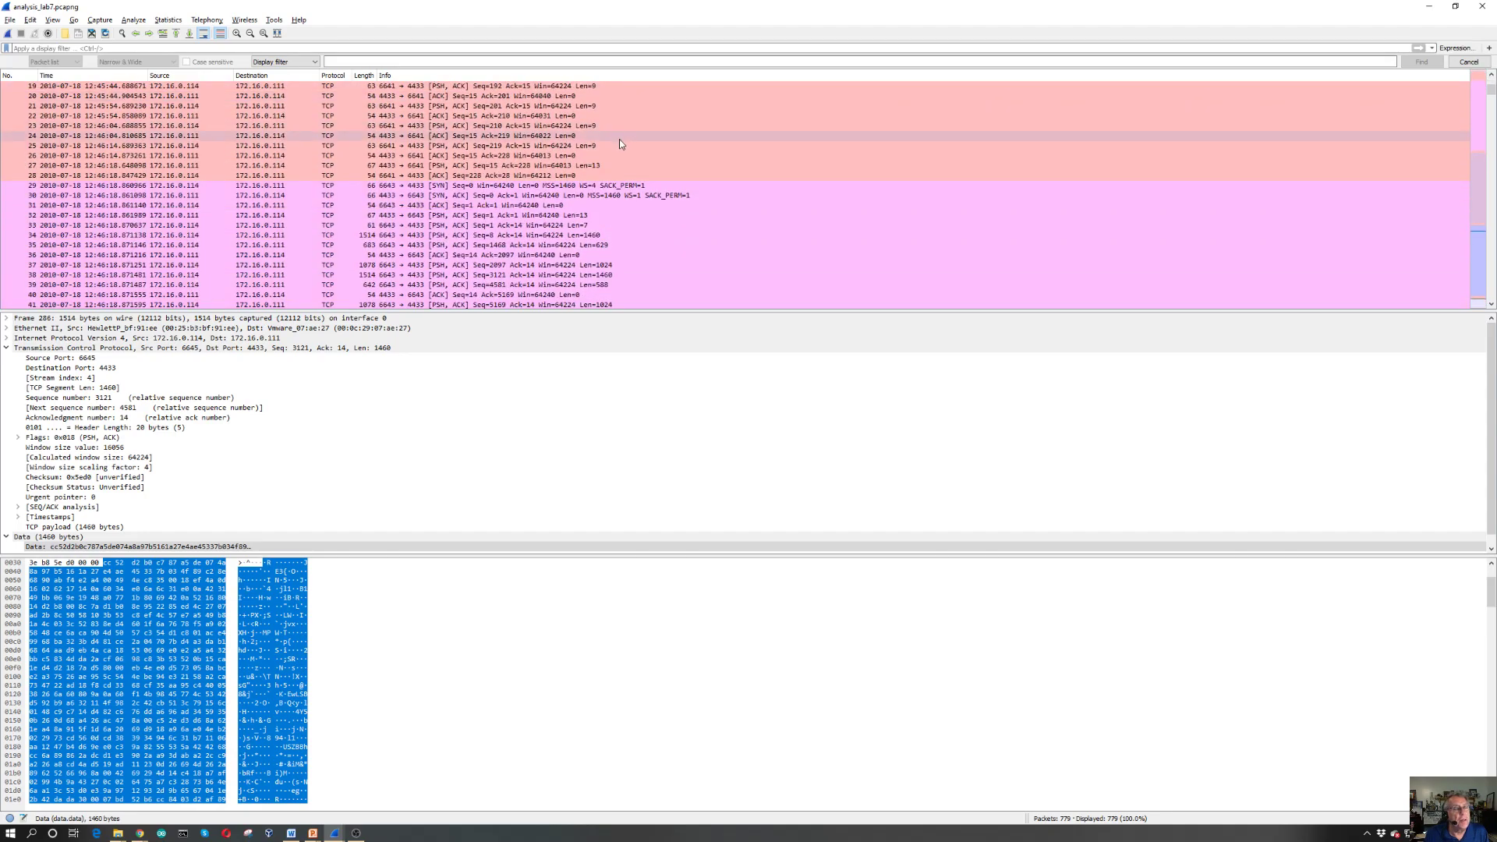
scroll(704, 203, "down", 1)
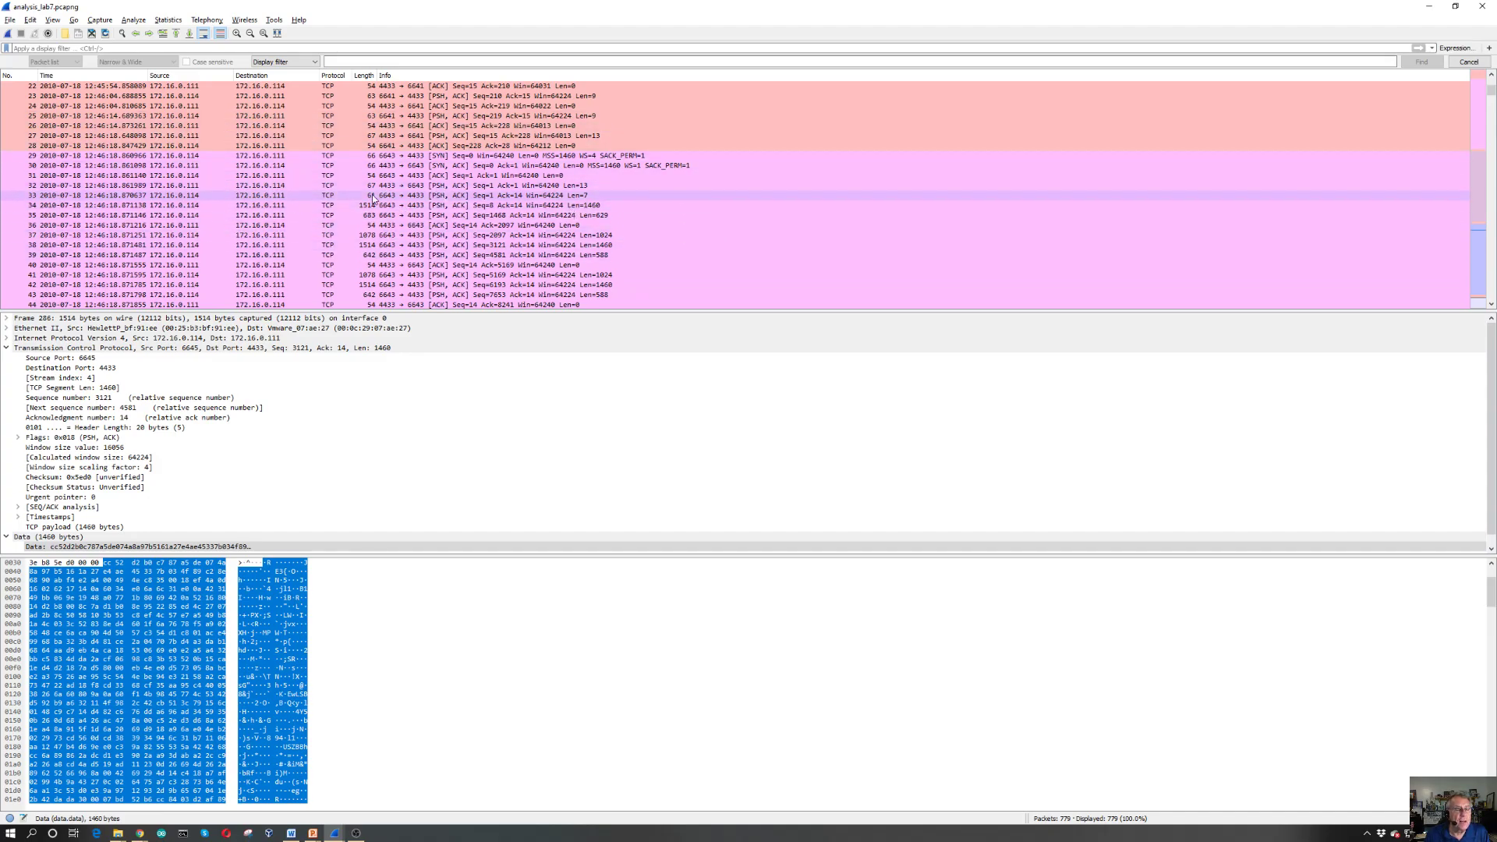
right_click(261, 159)
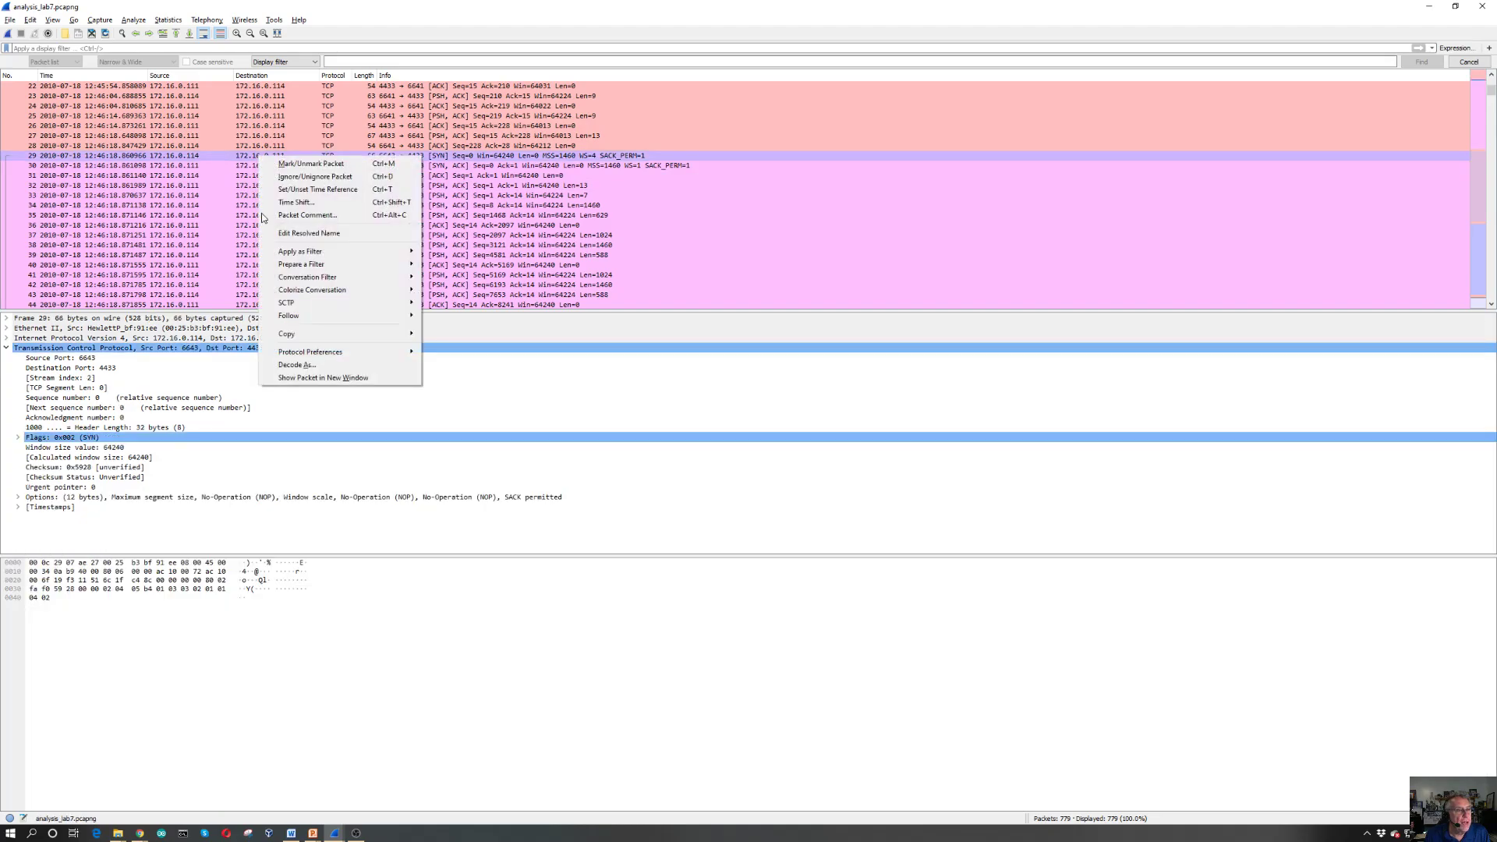
mouse_move(364, 313)
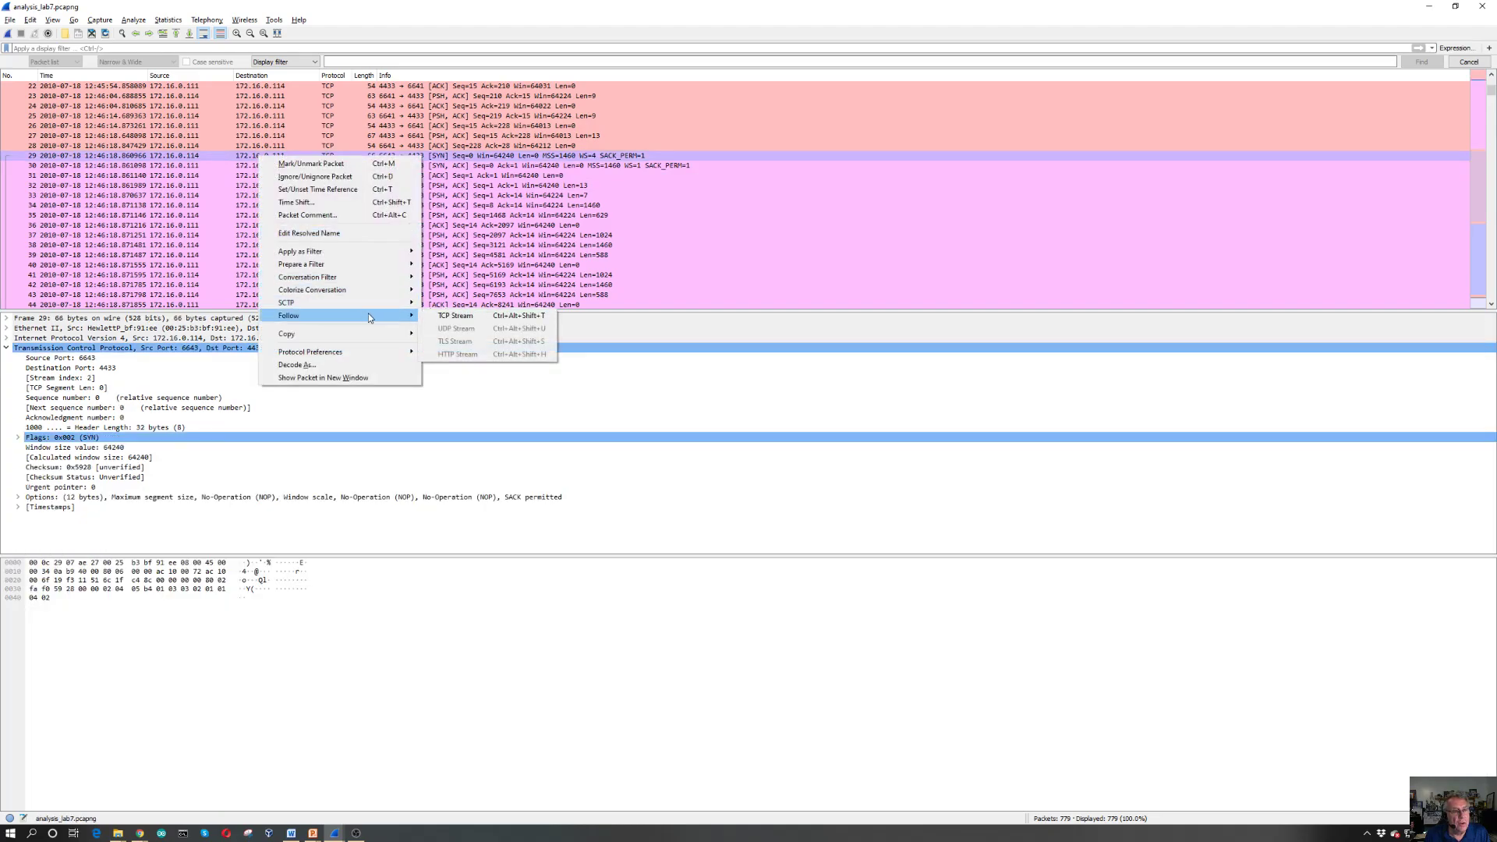
left_click(459, 318)
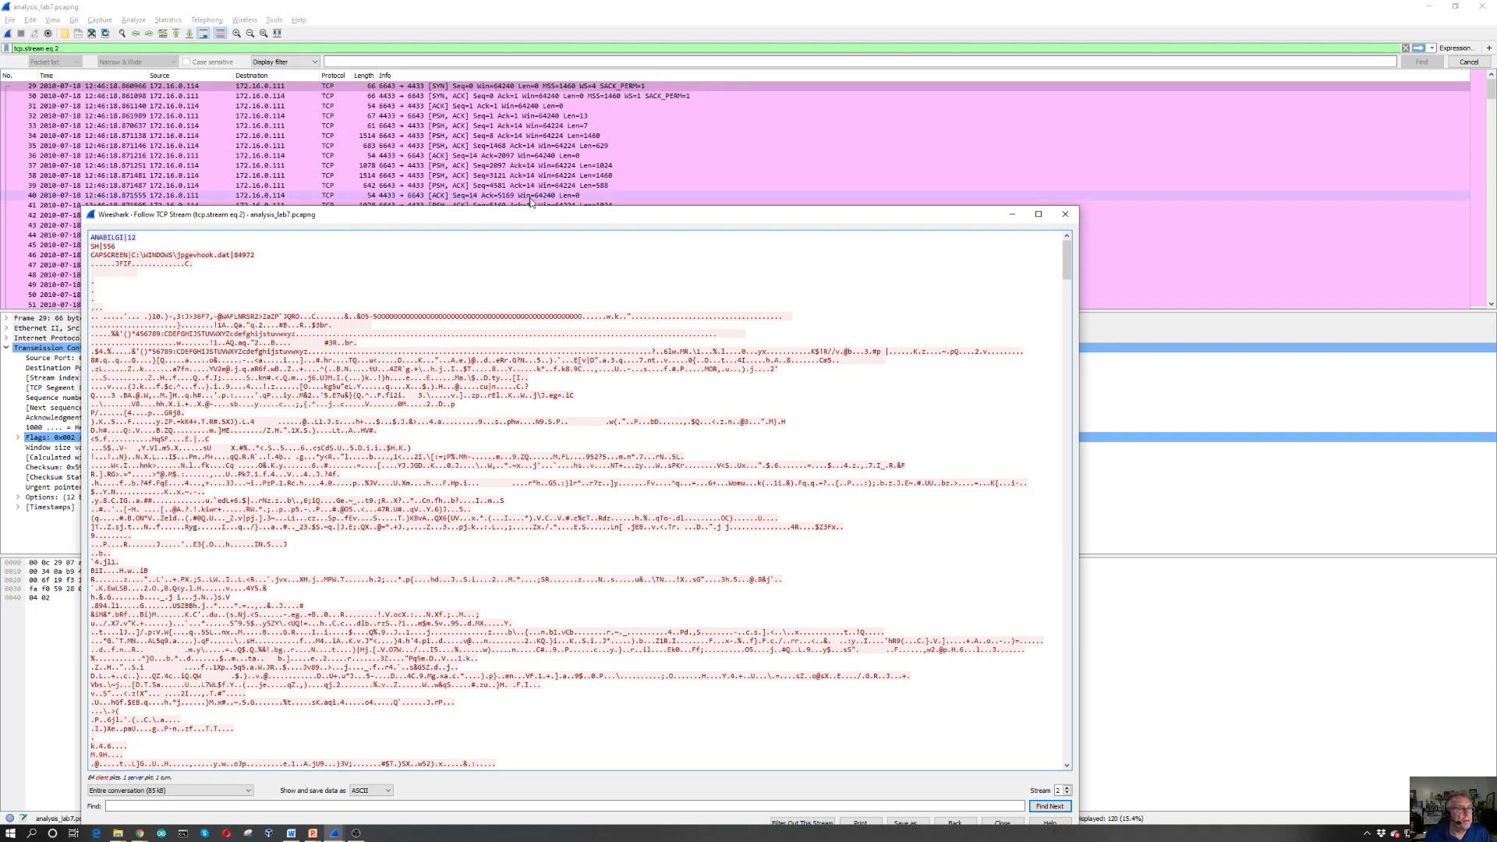
- Examine the followed stream's payload from its opening commands into the binary data, repositioning the stream window as needed
left_click_drag(519, 219, 538, 119)
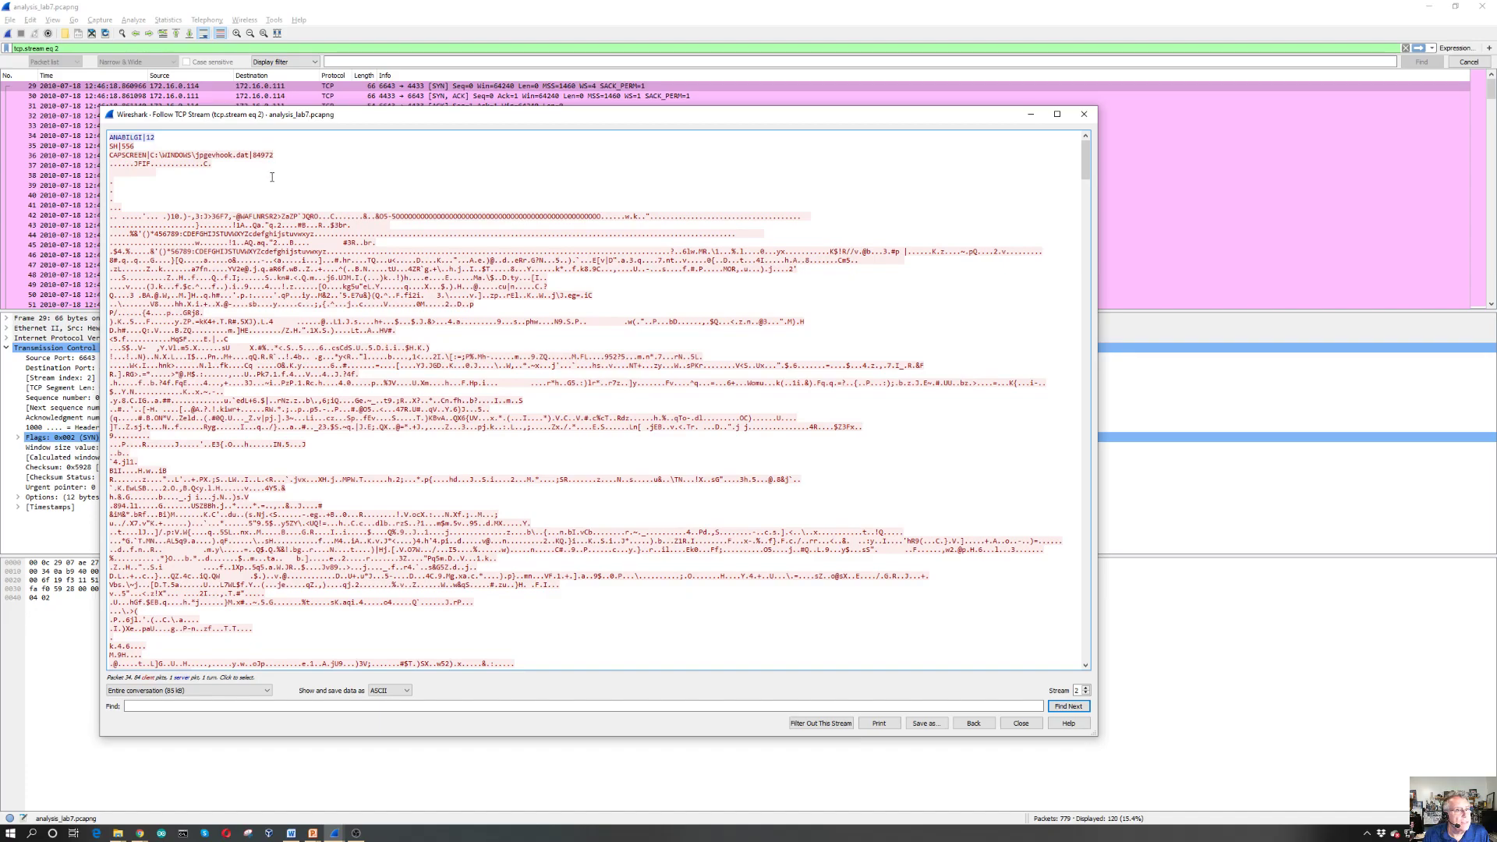
scroll(274, 181, "down", 12)
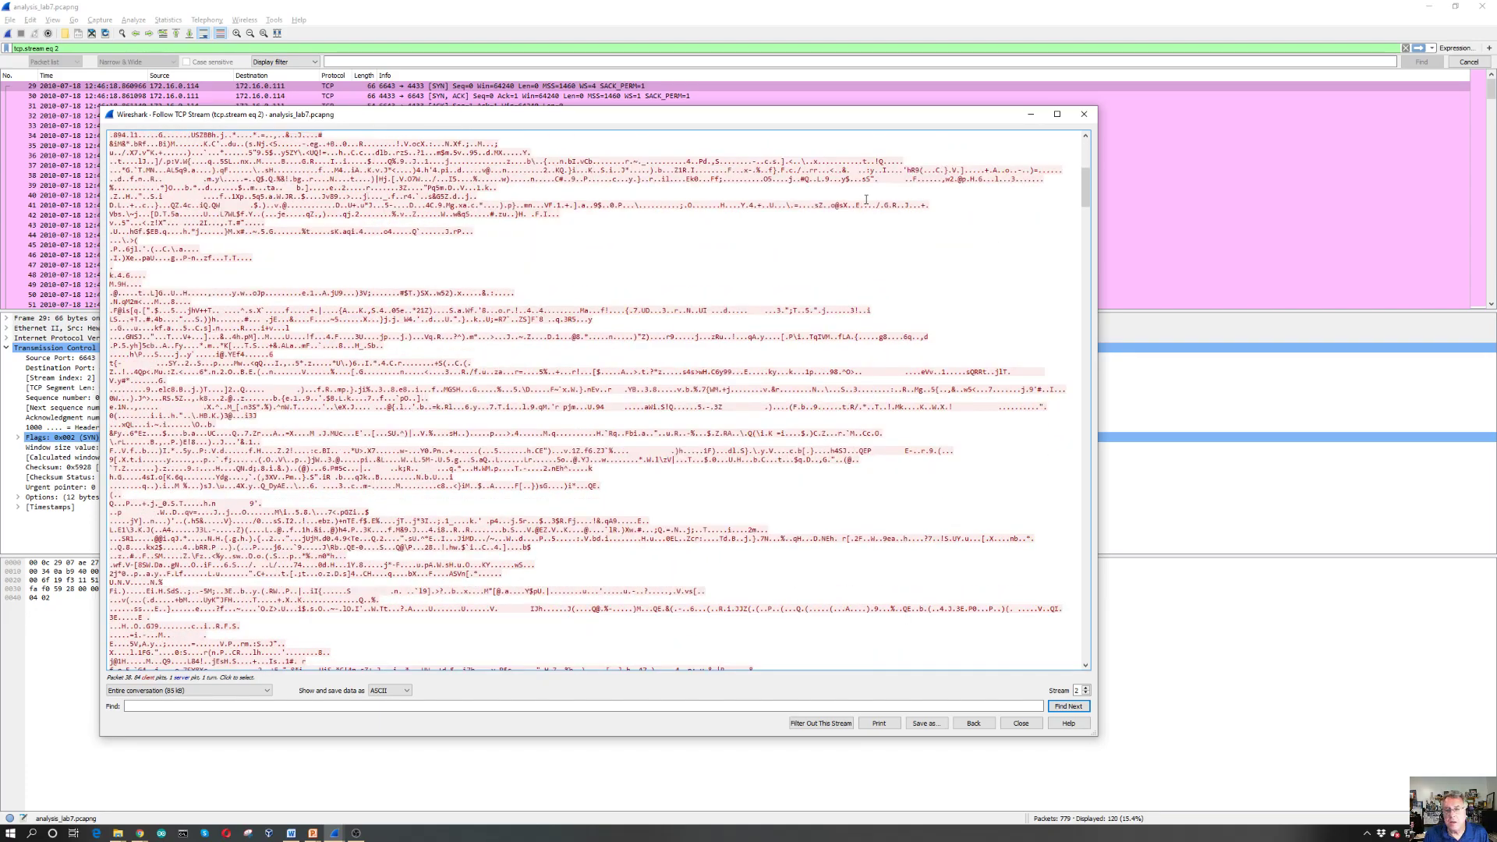
left_click_drag(1084, 185, 1033, 156)
left_click_drag(762, 118, 1251, 28)
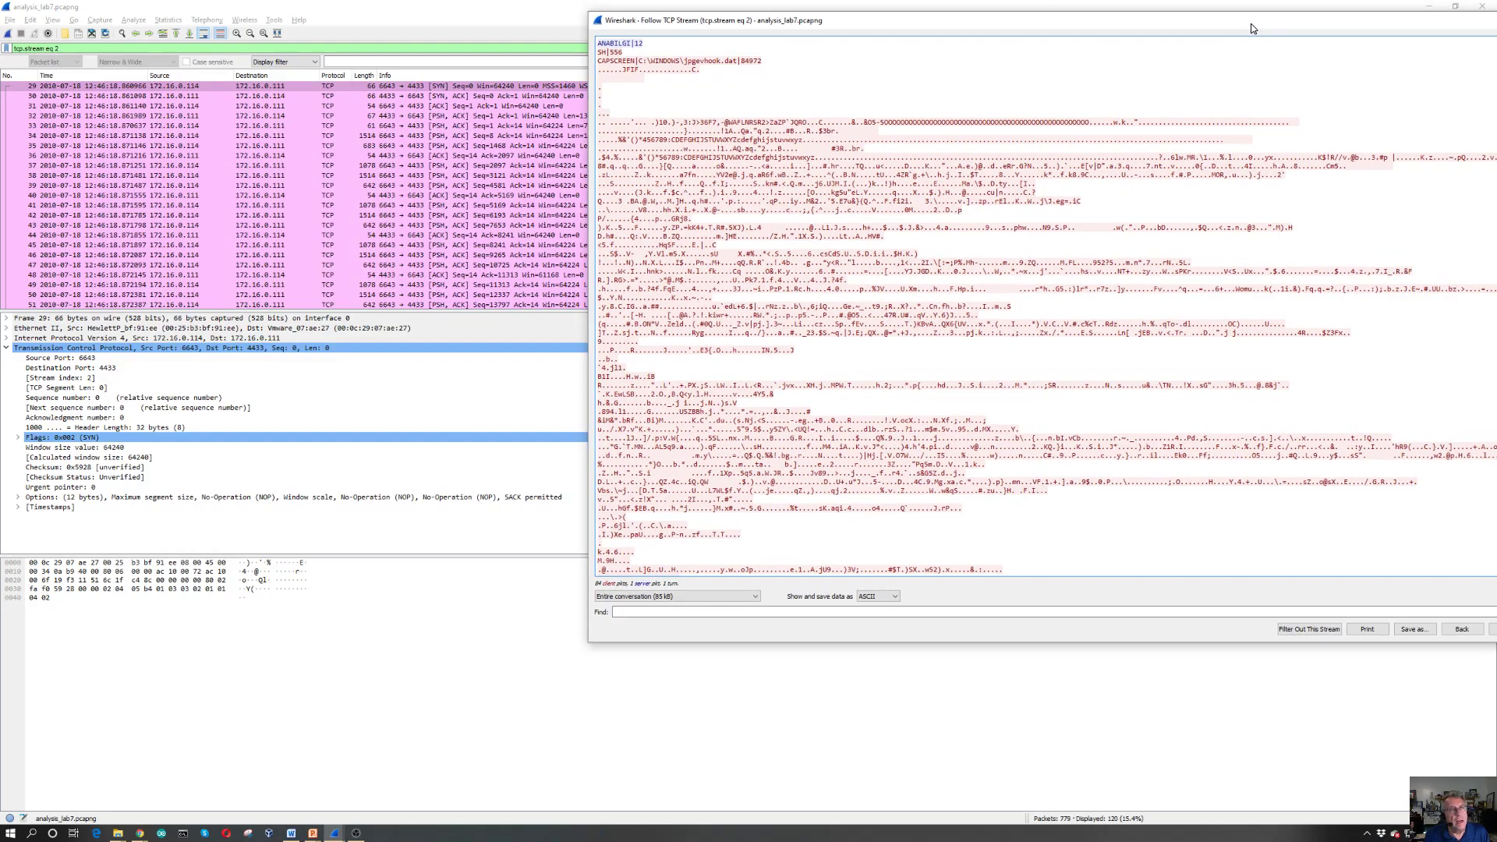
left_click_drag(1251, 28, 783, 112)
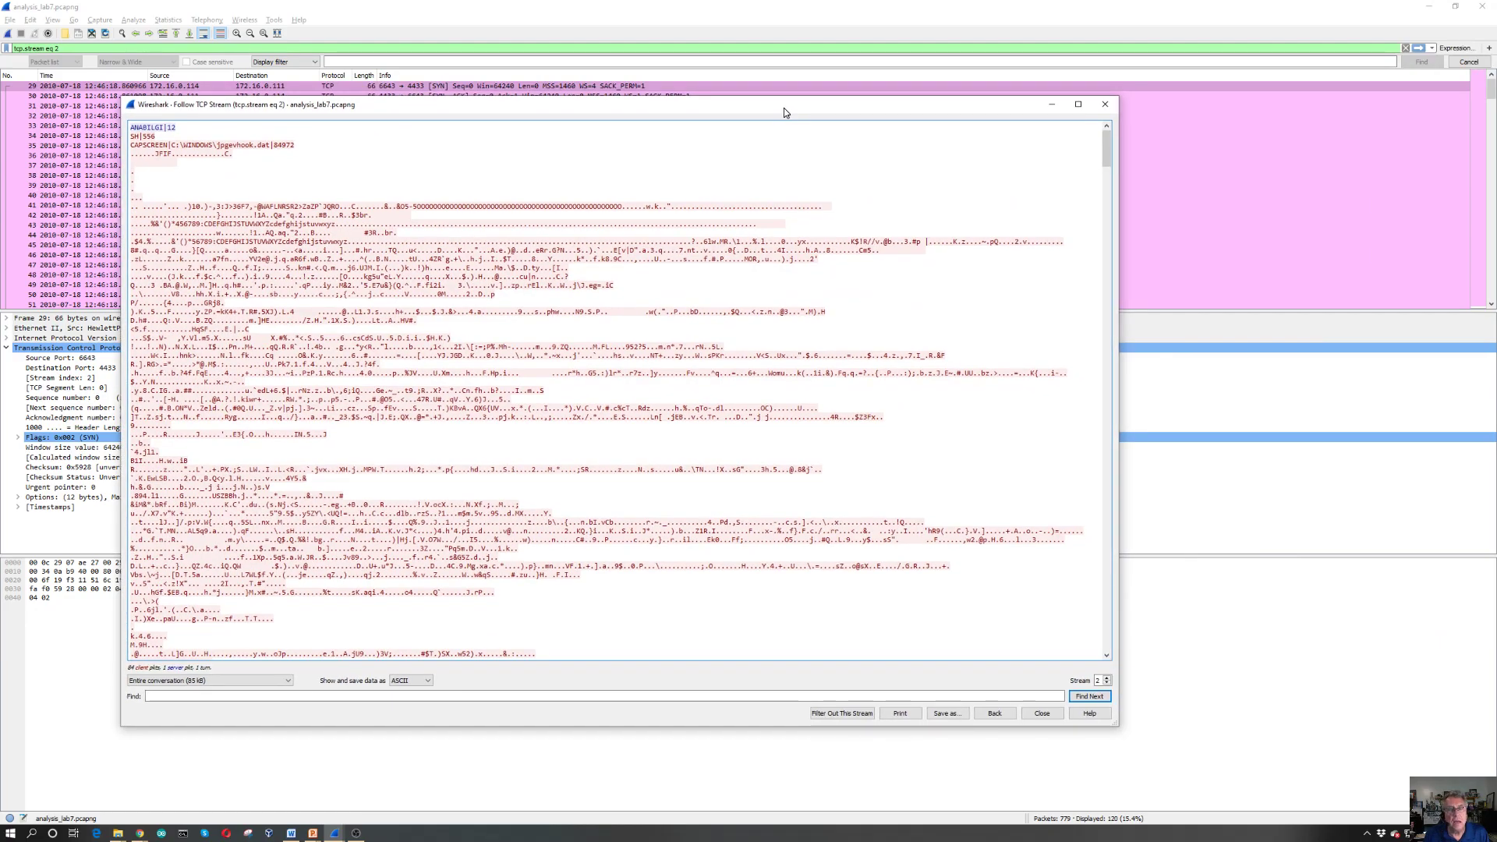
left_click_drag(783, 112, 762, 102)
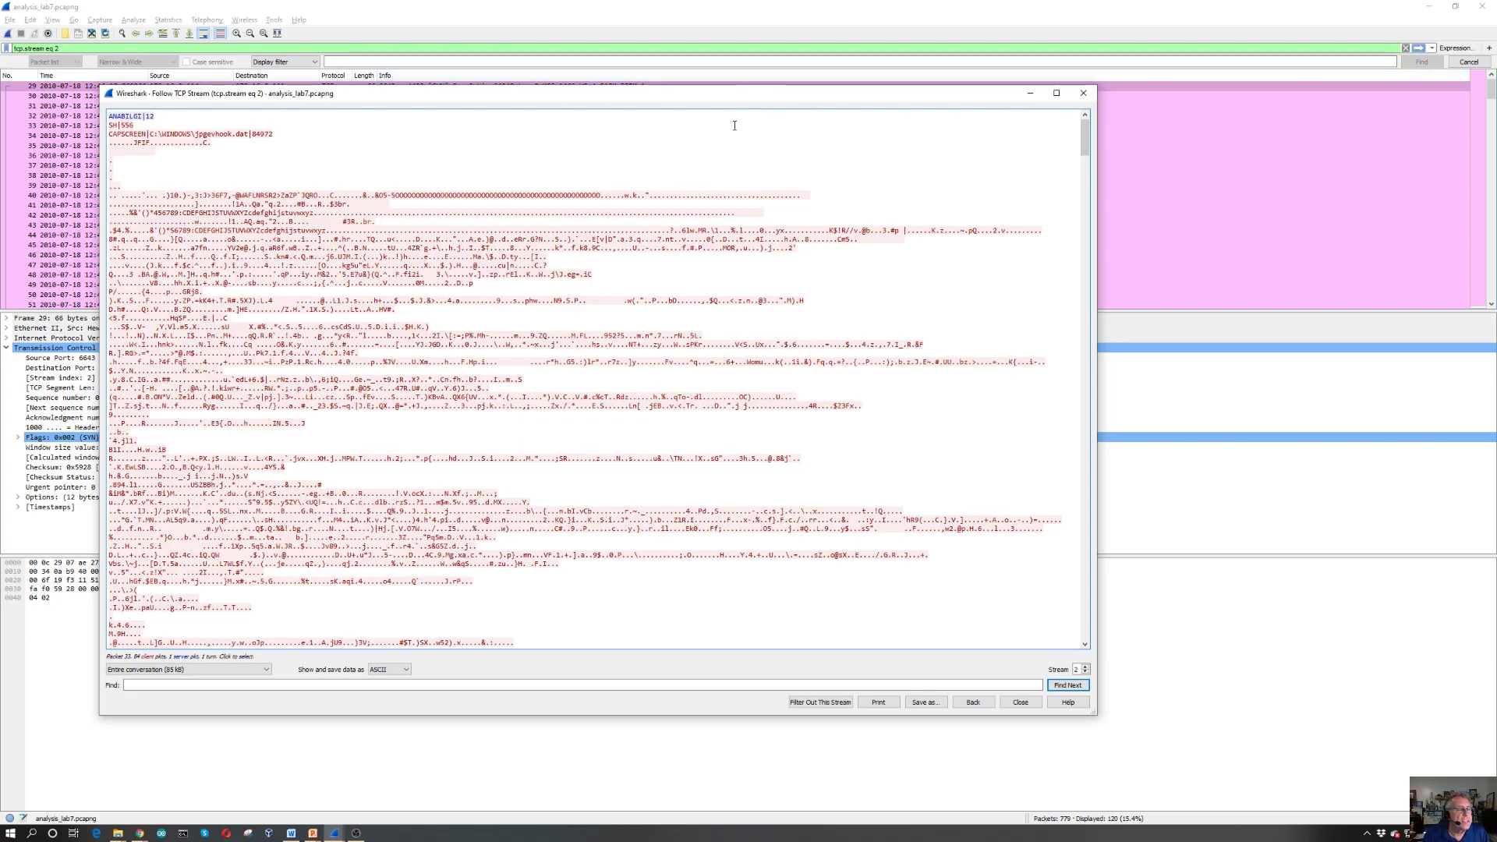
- Check the stream against its packets in the packet list, and select the JFIF marker below the CAPSCREEN line
left_click_drag(582, 95, 1039, 173)
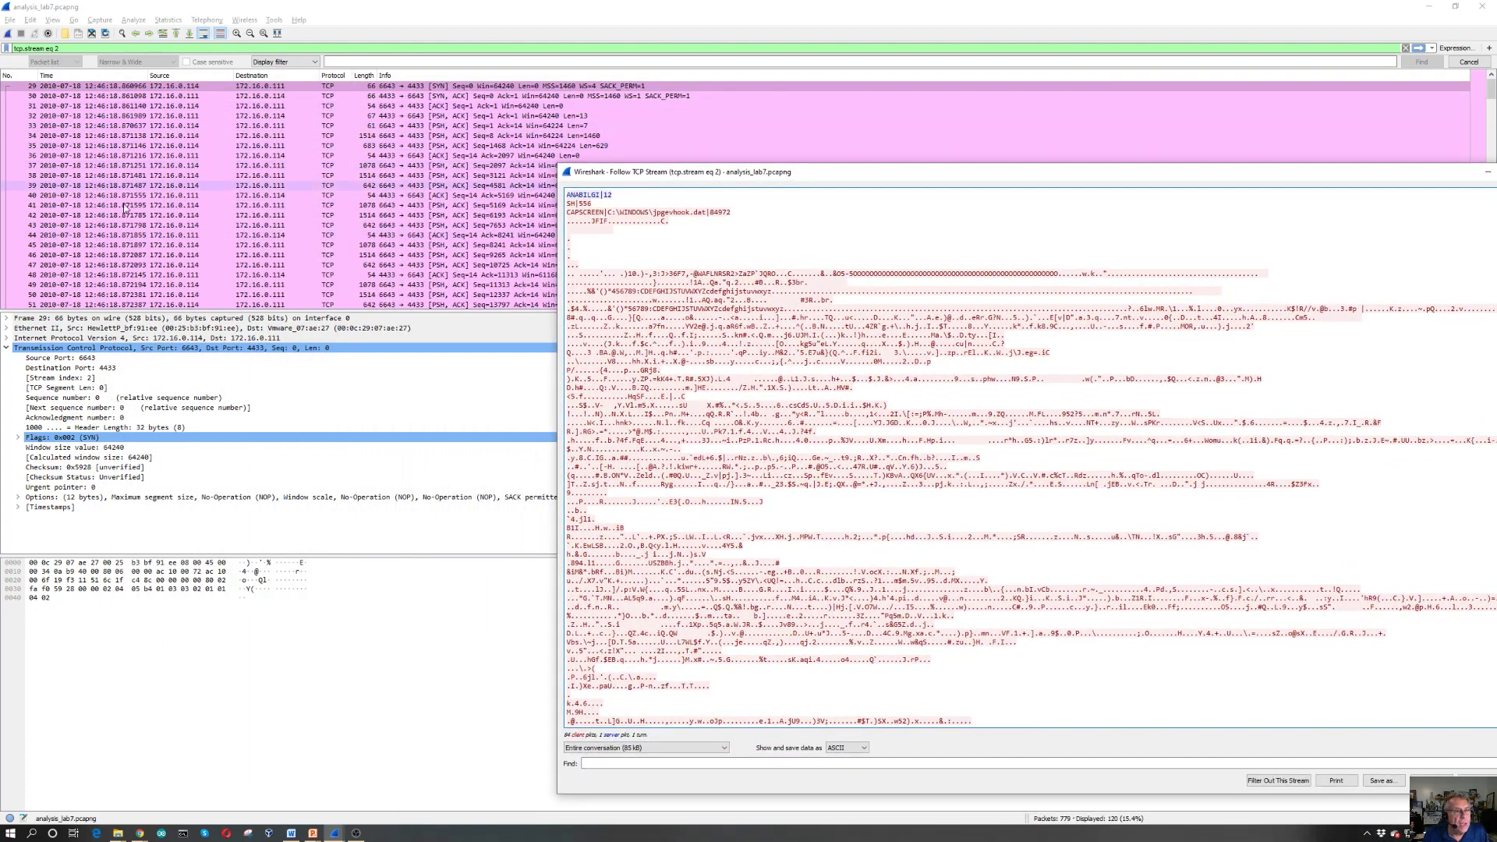
left_click_drag(909, 178, 521, 82)
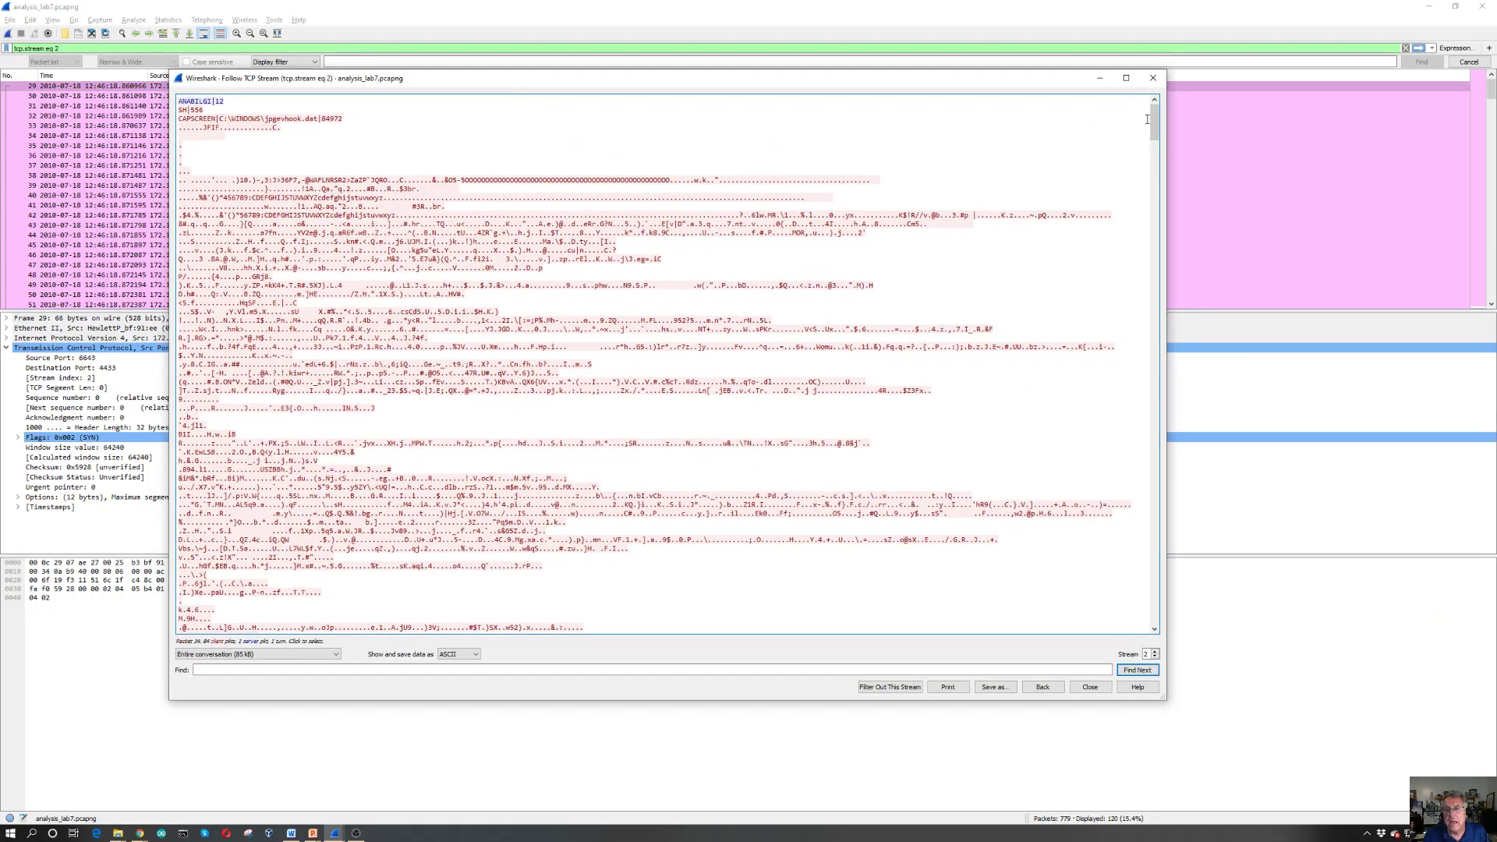
left_click_drag(1156, 115, 1188, 114)
left_click_drag(204, 127, 214, 128)
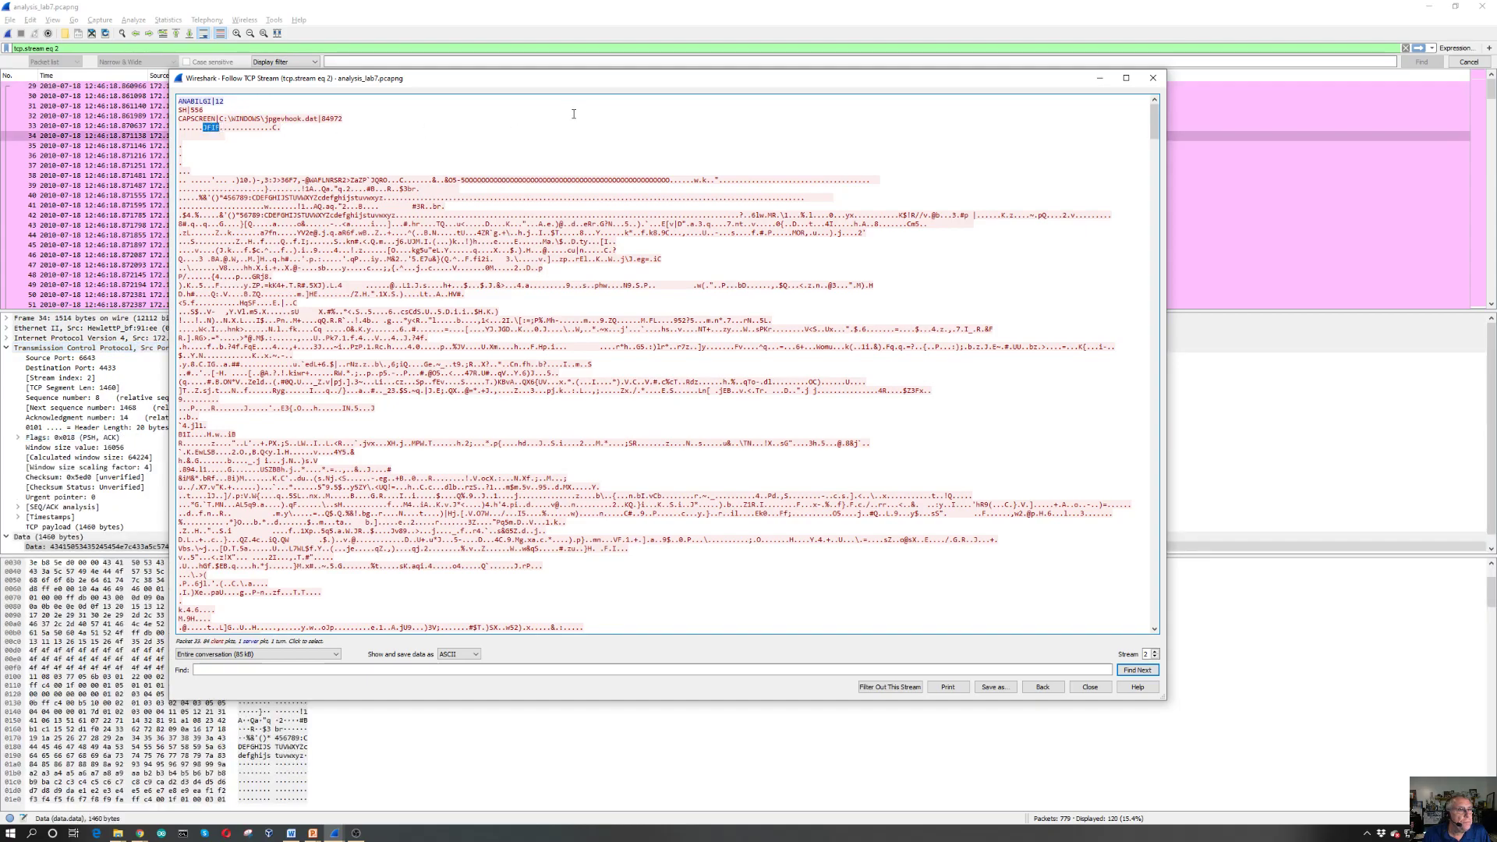